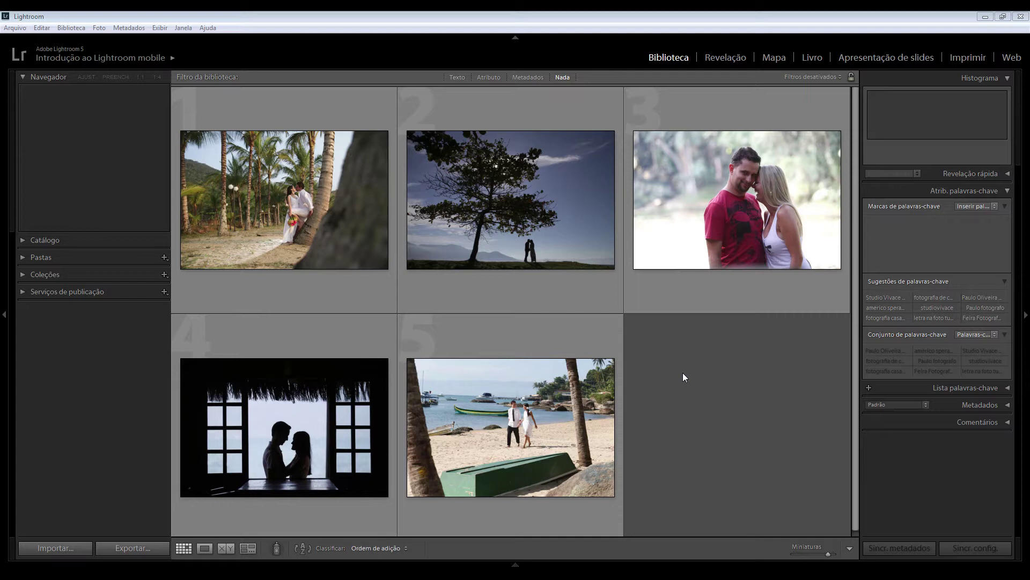
# Load the tree silhouette photo in Revelação, collapsing user presets and re-expanding the Predefinições panel.
pyautogui.click(730, 59)
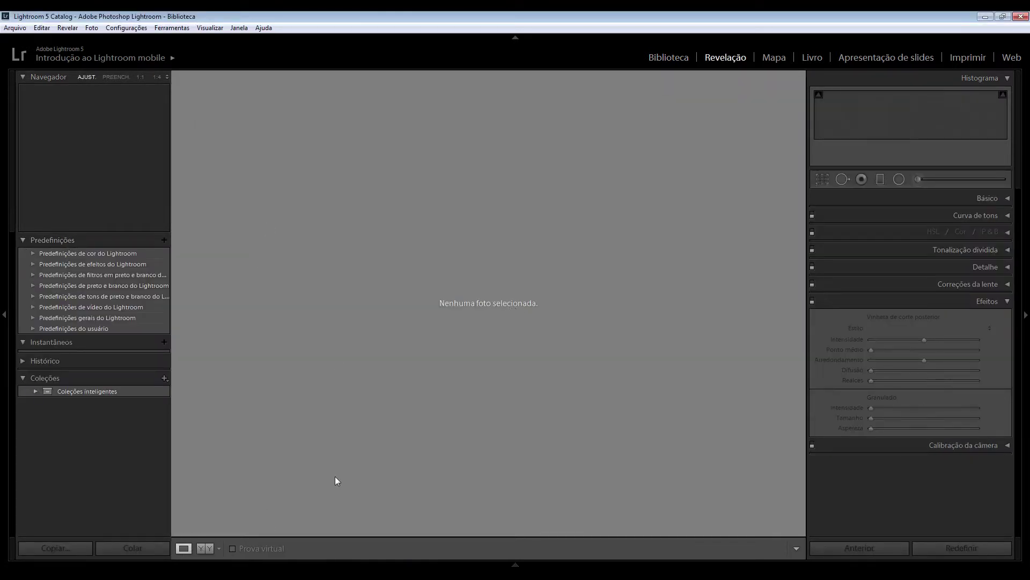
pyautogui.click(690, 58)
pyautogui.click(724, 58)
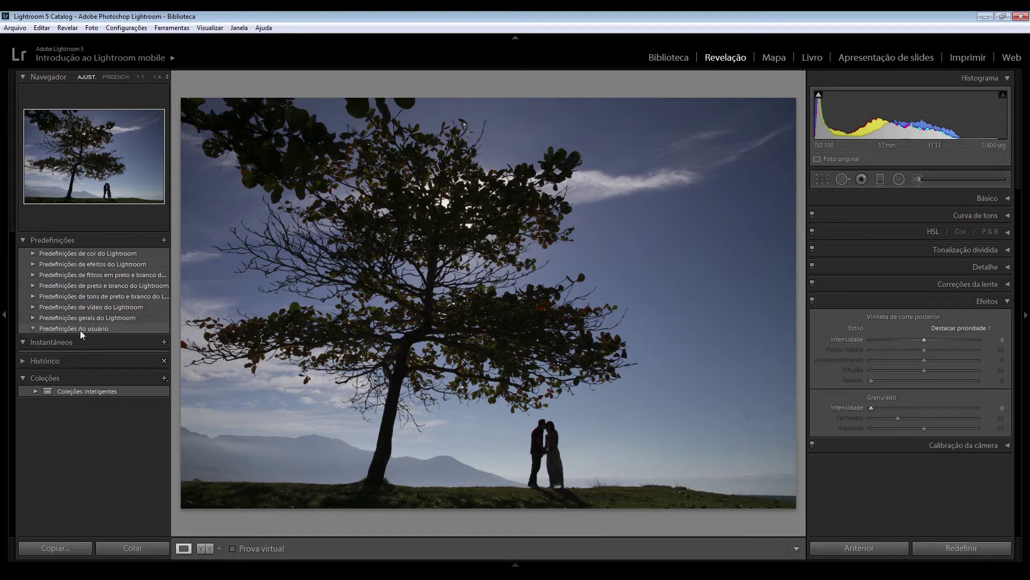
pyautogui.click(33, 329)
pyautogui.click(23, 239)
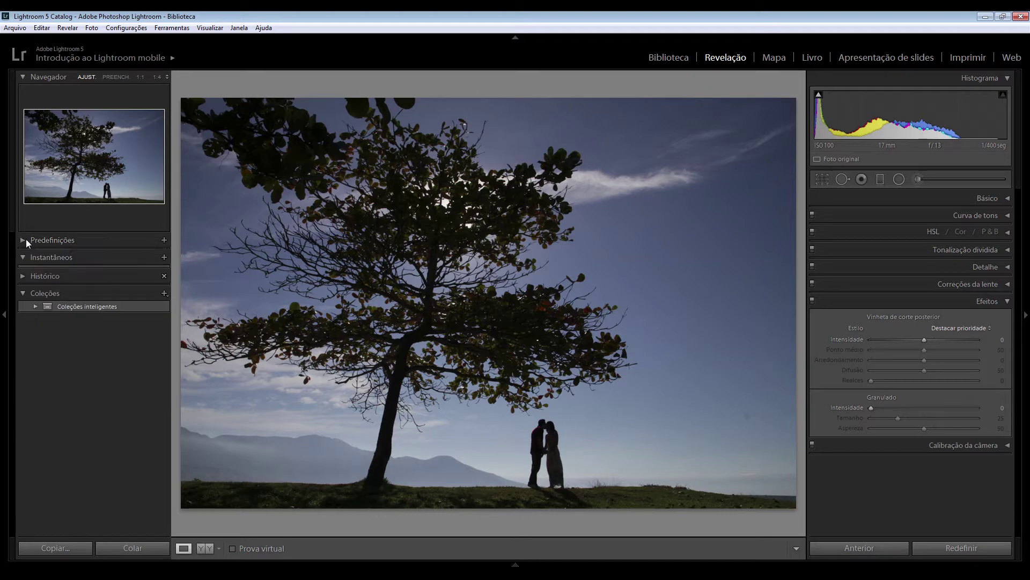
pyautogui.click(23, 240)
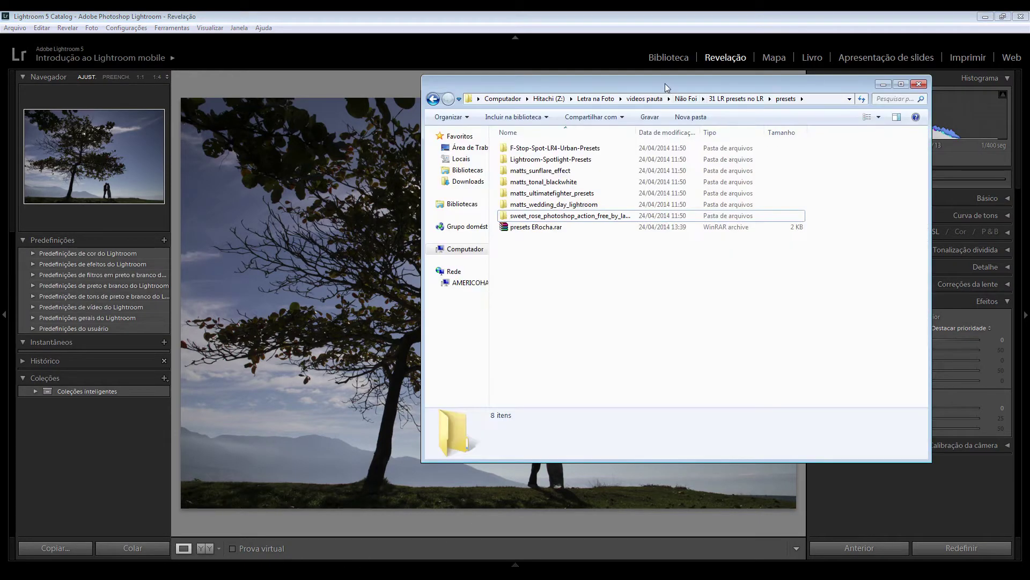
# Extract presets ERocha.rar in place with Extrair aqui.
pyautogui.moveTo(665, 82); pyautogui.dragTo(474, 130)
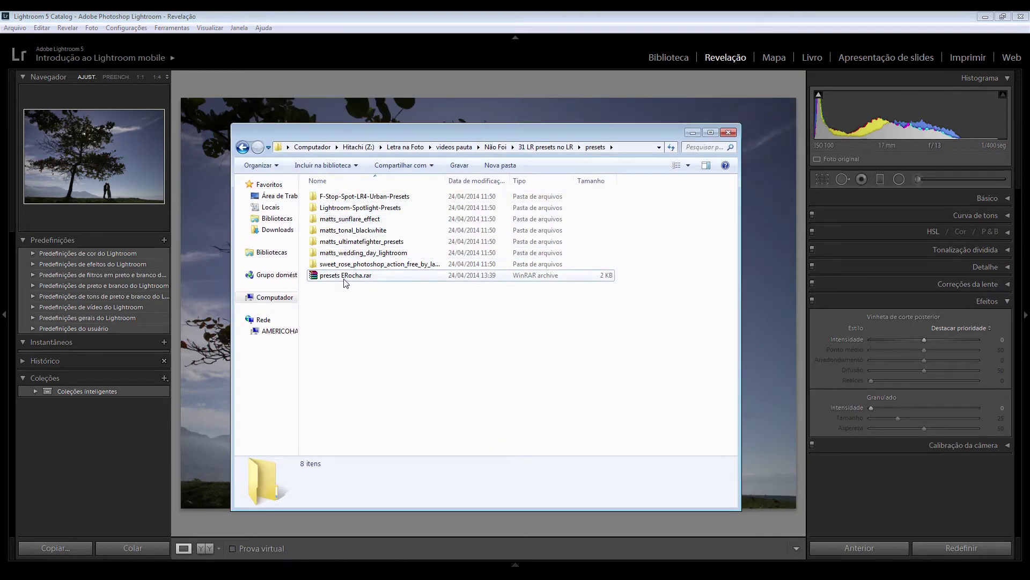
pyautogui.click(339, 275)
pyautogui.rightClick(357, 279)
pyautogui.click(424, 317)
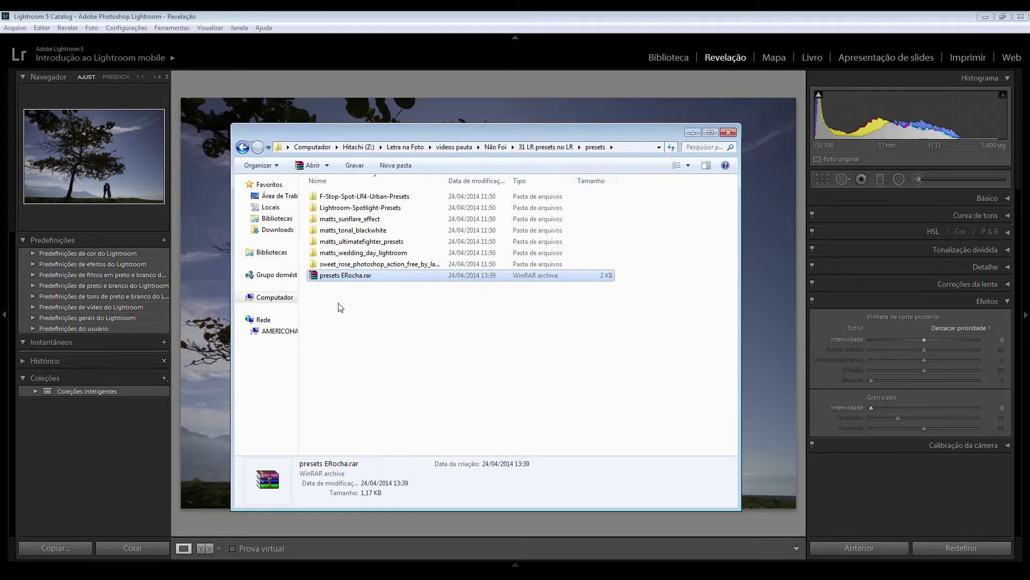
# Check the extracted presets ERocha folders, then return to Lightroom's Library grid.
pyautogui.doubleClick(338, 263)
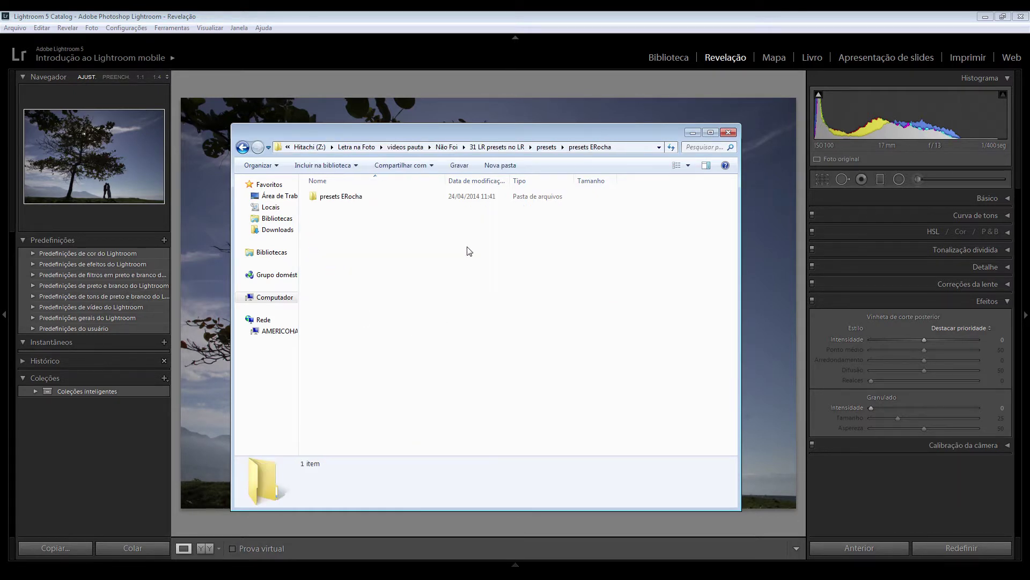
pyautogui.doubleClick(341, 196)
pyautogui.click(243, 146)
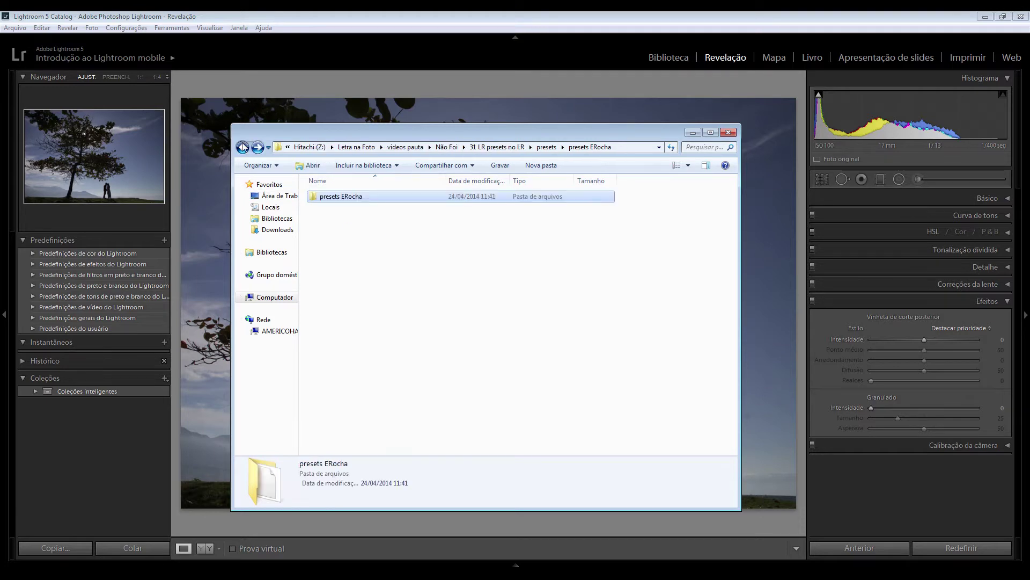
pyautogui.click(662, 58)
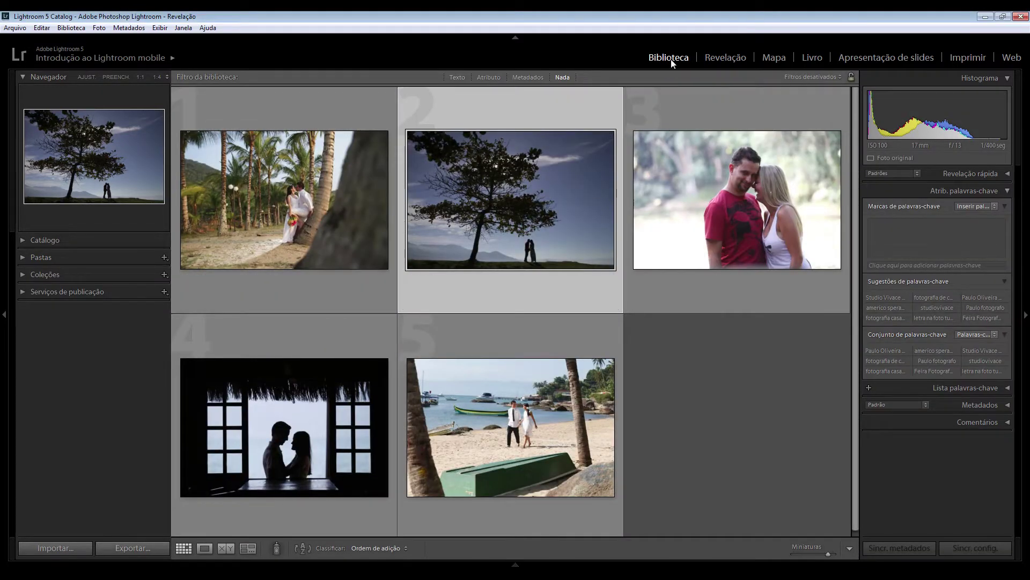
# In Develop, try the Ano passado colour preset on the tree photo and inspect it zoomed.
pyautogui.click(728, 58)
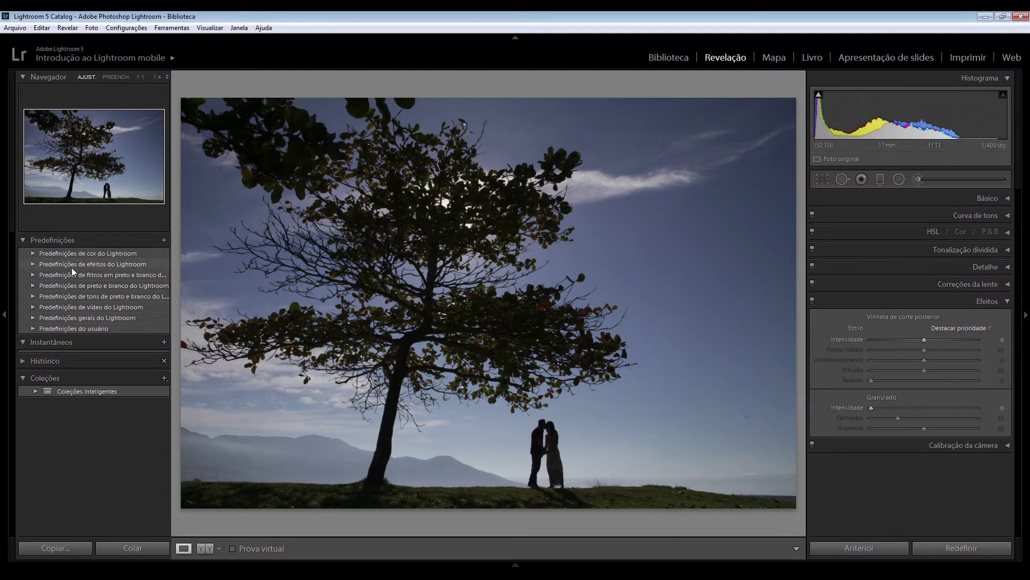
pyautogui.click(31, 252)
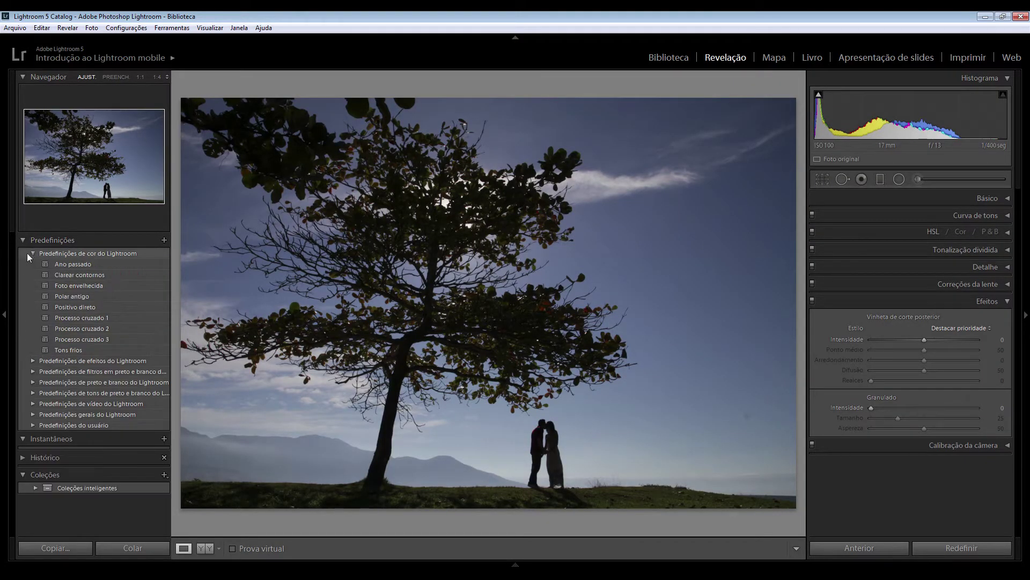
pyautogui.click(62, 265)
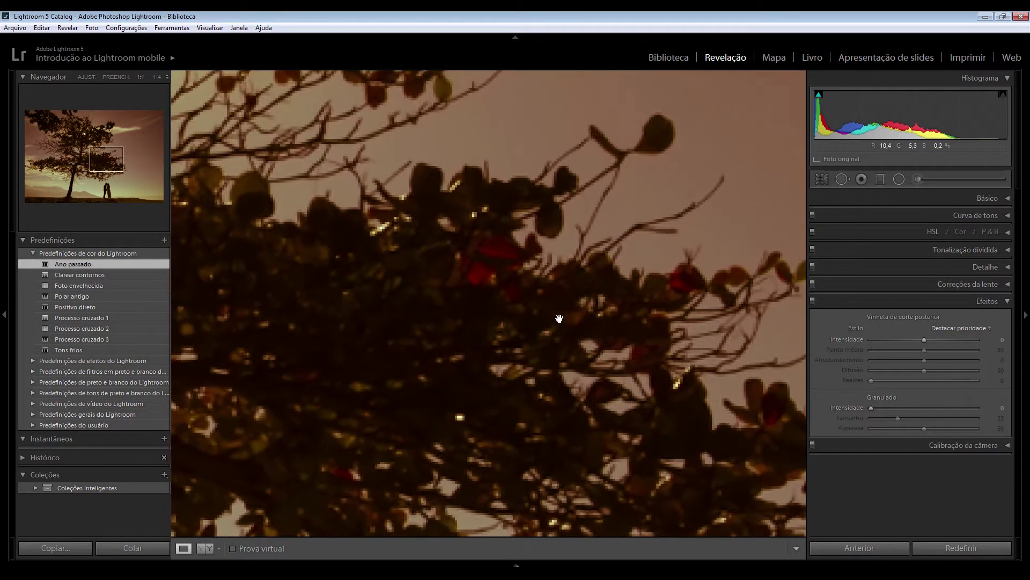
pyautogui.click(561, 317)
pyautogui.click(560, 318)
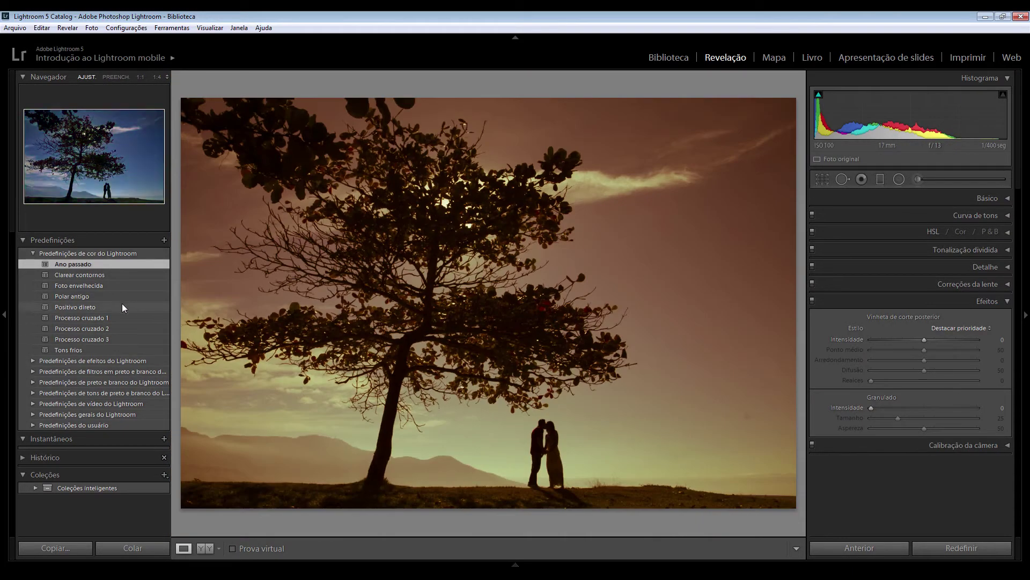
# Compare the colour presets and settle on the teal Processo cruzado 3 look.
pyautogui.click(92, 276)
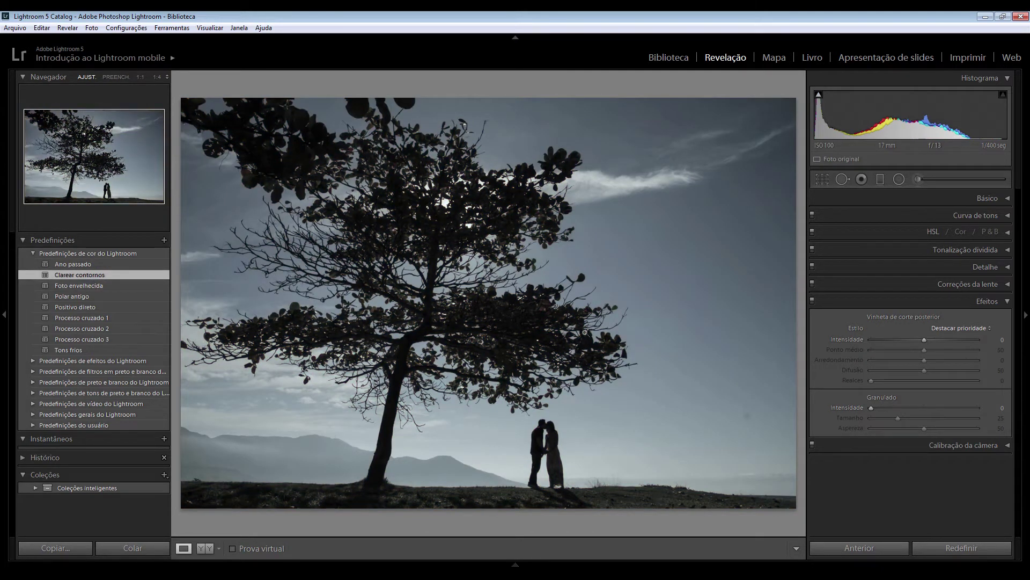
pyautogui.click(76, 285)
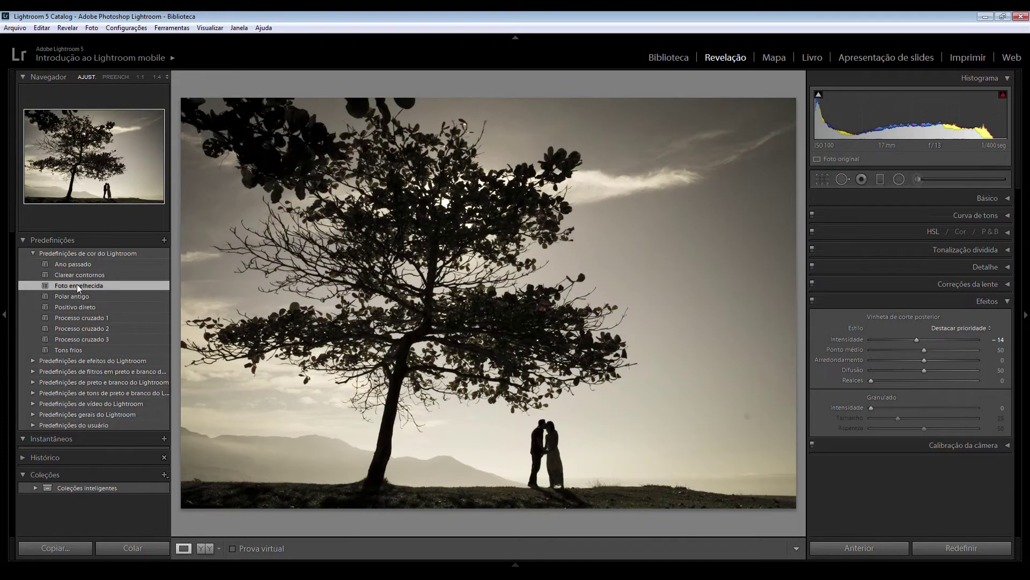
pyautogui.click(74, 298)
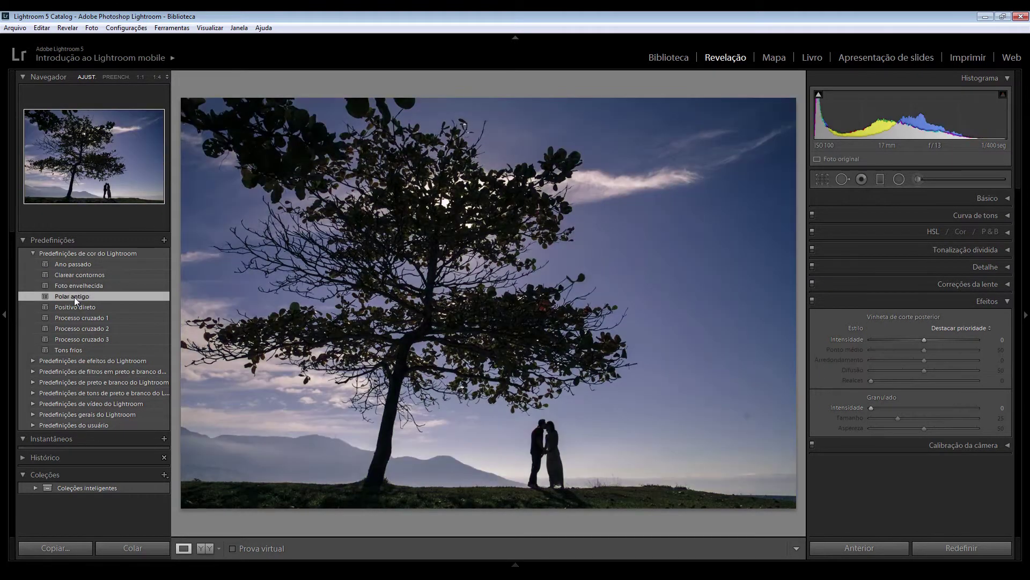
pyautogui.click(74, 304)
pyautogui.click(77, 316)
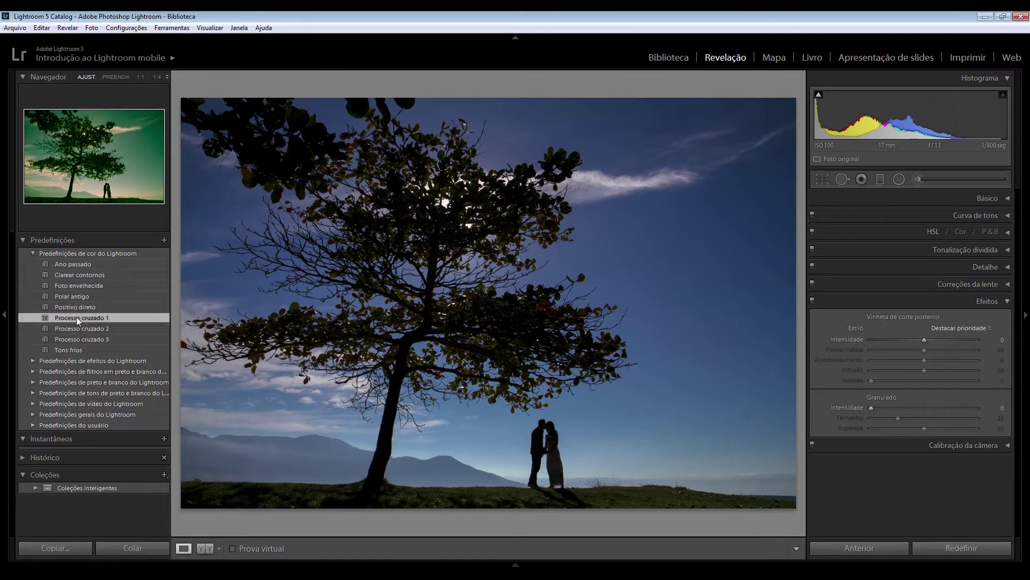
pyautogui.click(77, 327)
pyautogui.click(77, 339)
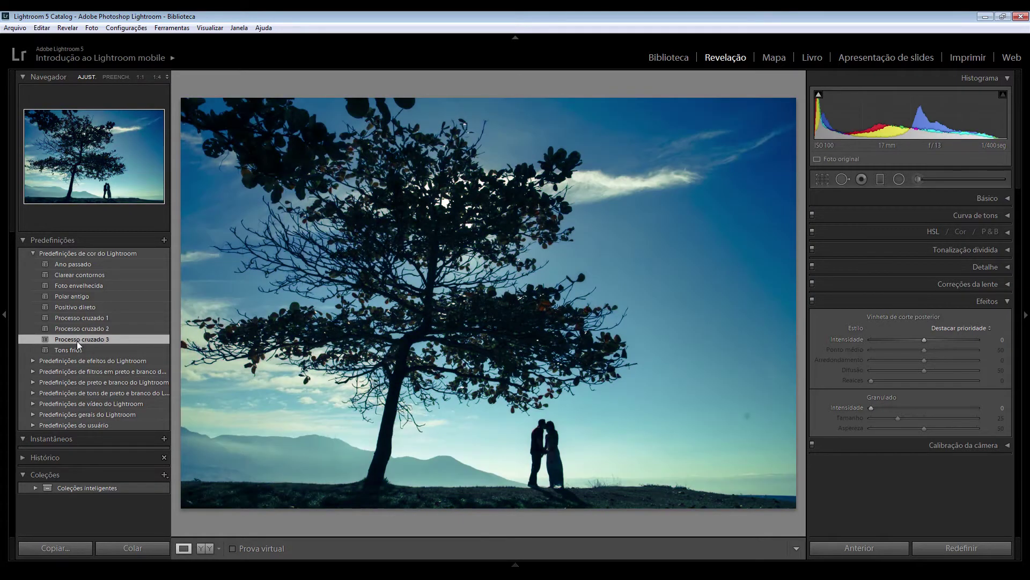
pyautogui.click(73, 350)
pyautogui.click(75, 340)
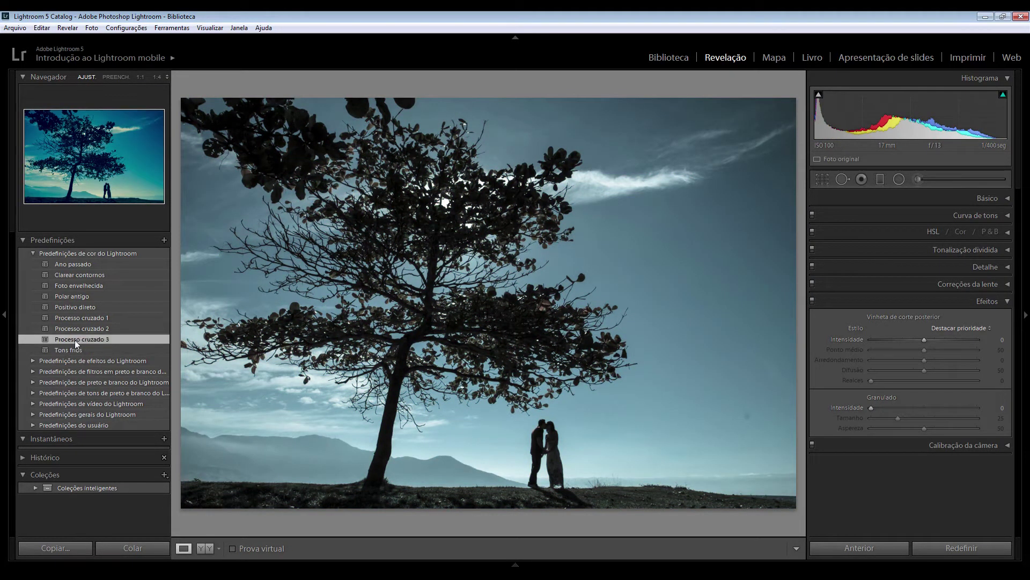
# From the effect presets, add Granulado - Pesado heavy grain and the Vinheta 2 dark vignette.
pyautogui.click(32, 252)
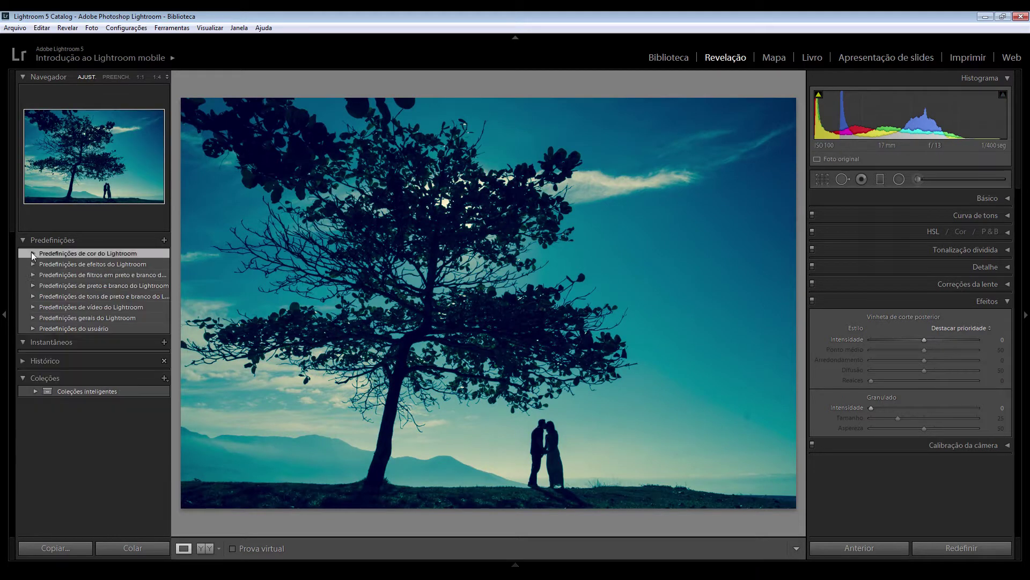
pyautogui.click(32, 262)
pyautogui.click(64, 275)
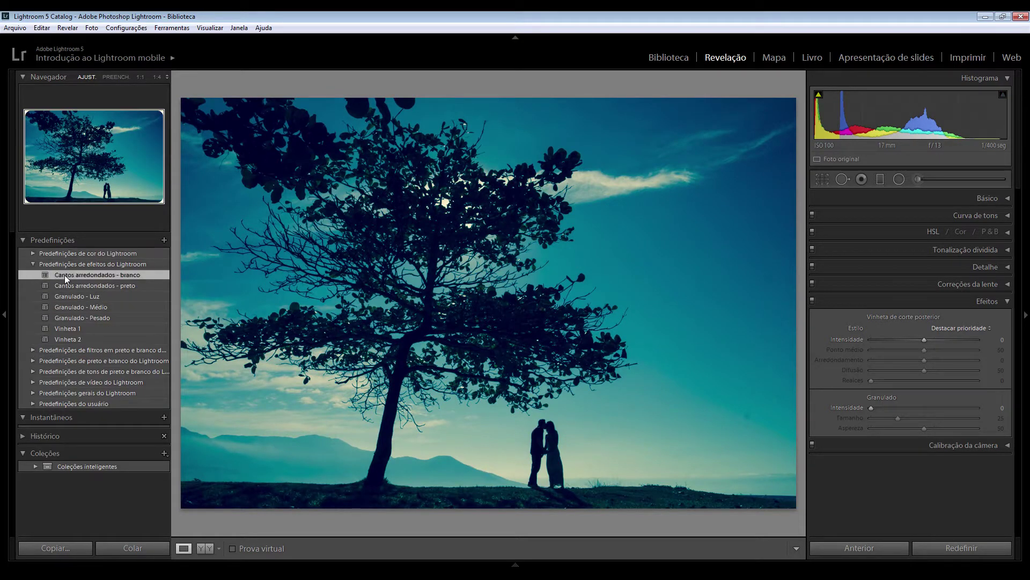
pyautogui.click(66, 286)
pyautogui.click(69, 295)
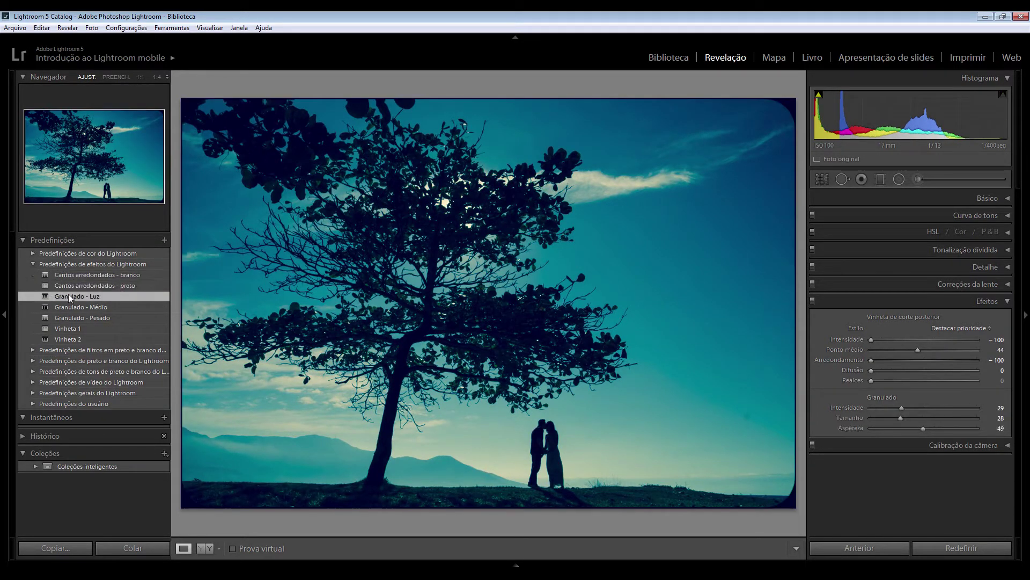
pyautogui.click(68, 307)
pyautogui.click(67, 318)
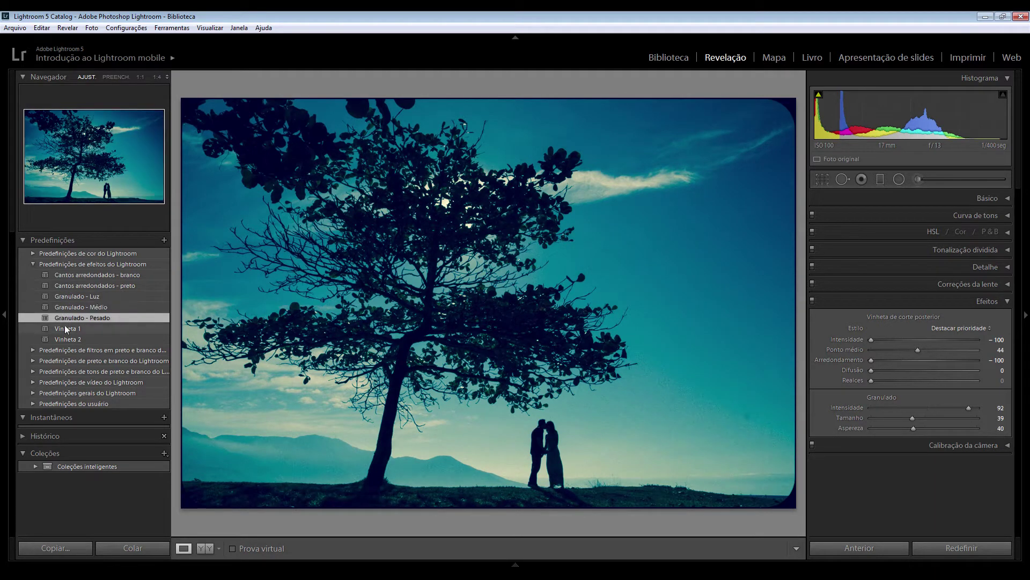
pyautogui.click(67, 339)
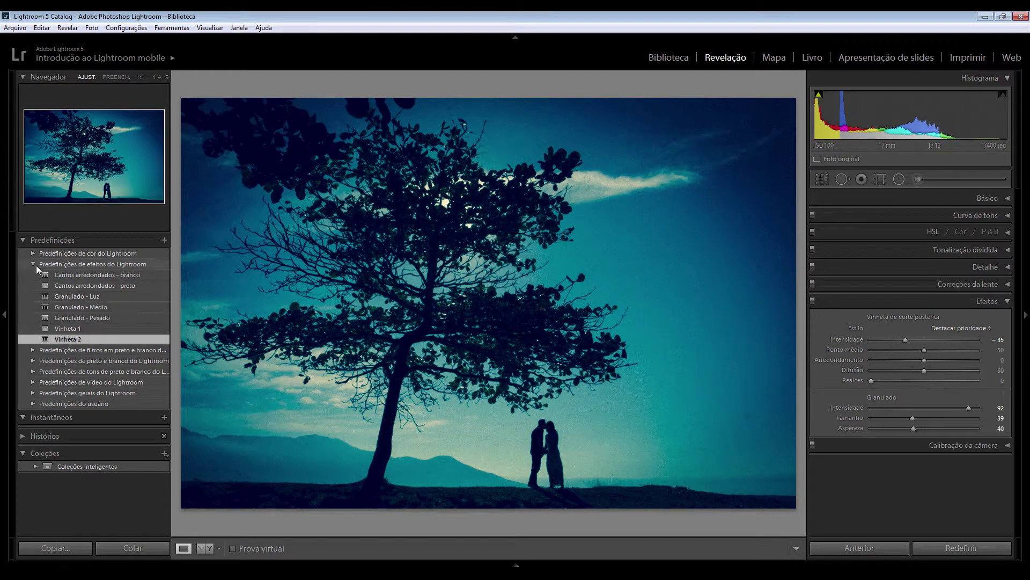
pyautogui.click(36, 265)
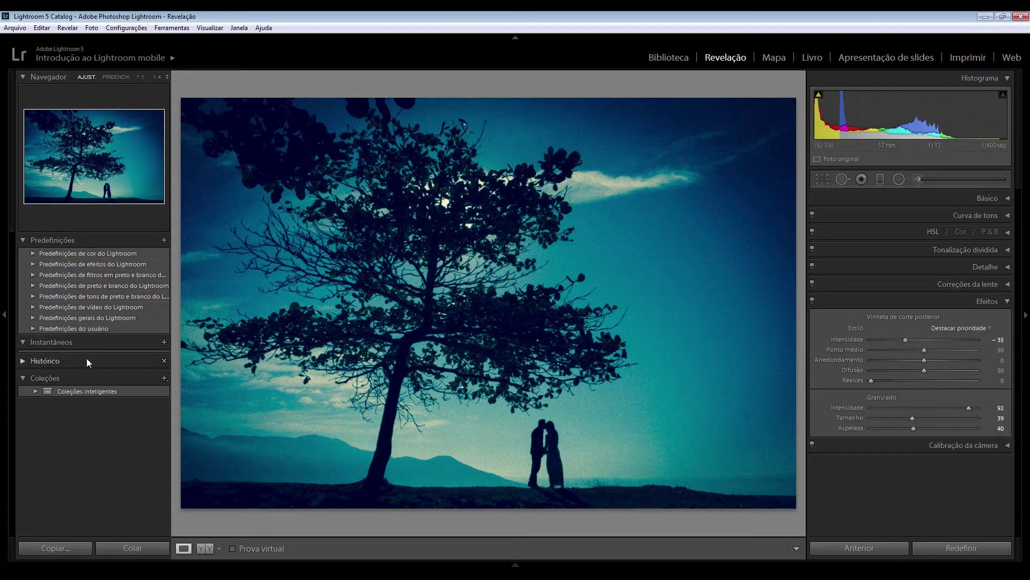
# Create a preset folder named 'Presets do americo' from Predefinições do usuário and select it.
pyautogui.rightClick(42, 327)
pyautogui.click(76, 333)
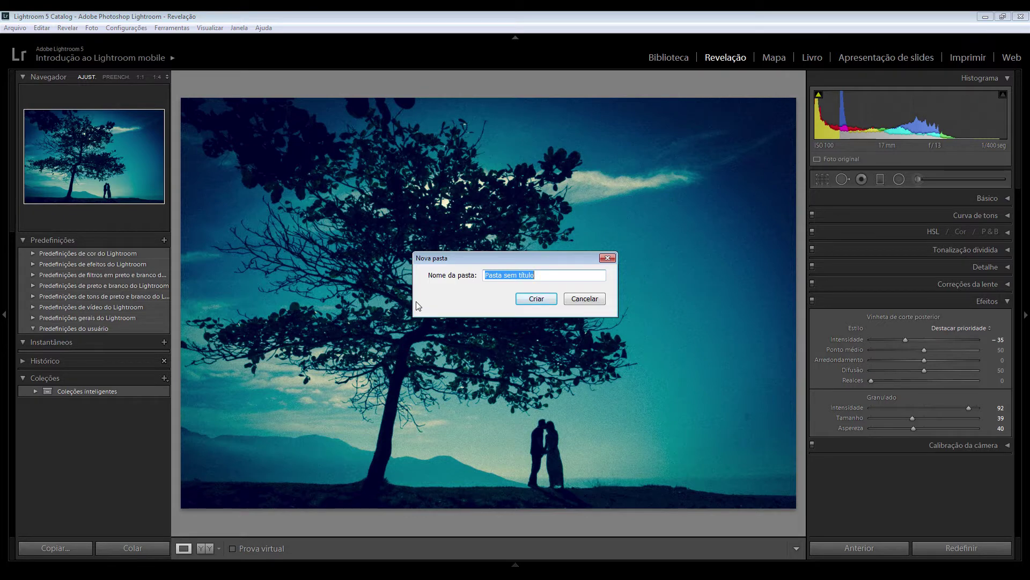
pyautogui.write('Presets do americo')
pyautogui.click(534, 298)
pyautogui.click(94, 329)
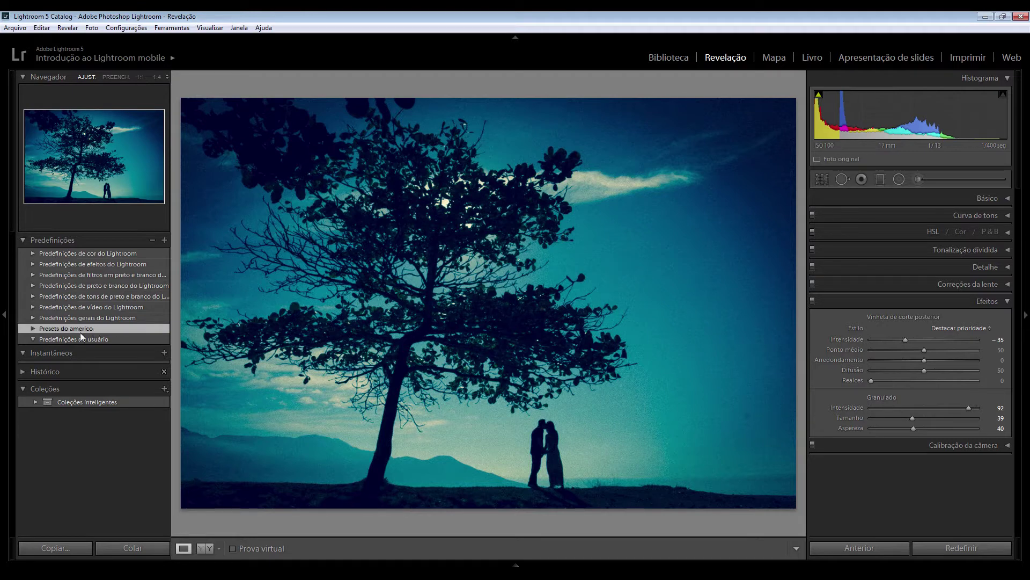
# Start a preset import into the Presets do americo folder.
pyautogui.click(33, 339)
pyautogui.click(32, 329)
pyautogui.rightClick(50, 330)
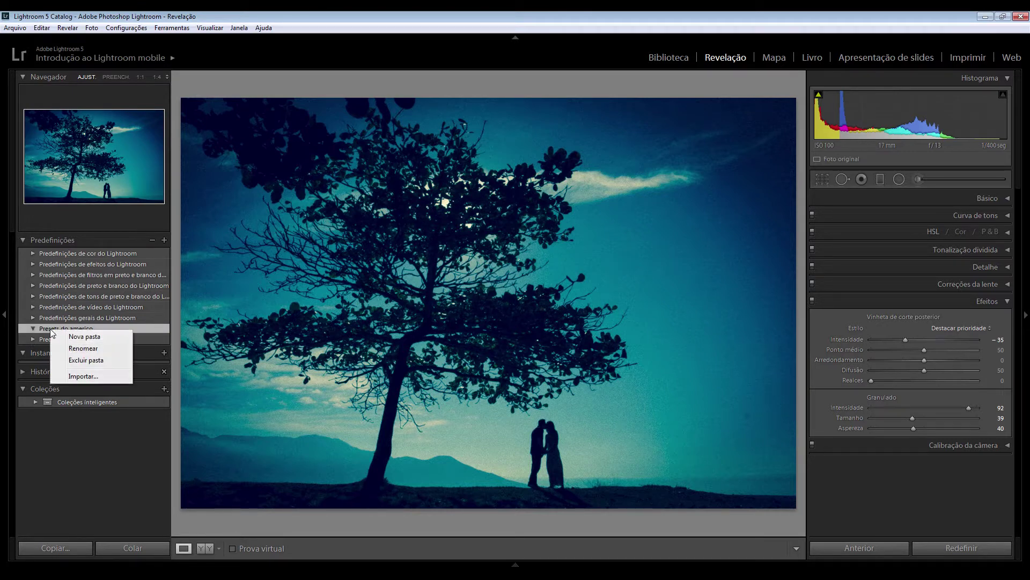
pyautogui.rightClick(41, 330)
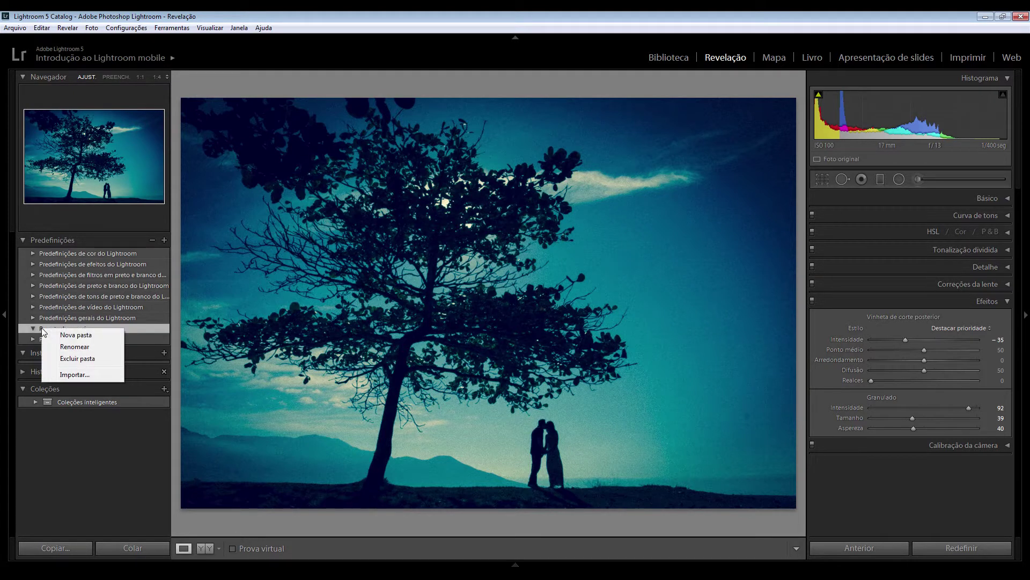
pyautogui.click(75, 375)
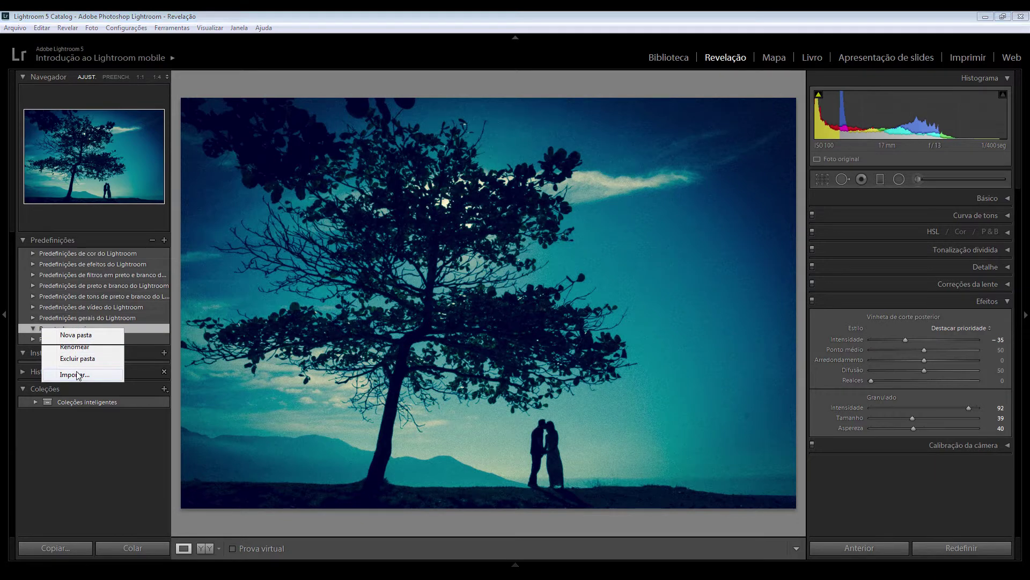
# Import Catalogo-1mais1.lrtemplate from presets ERocha > presets ERocha and apply it to the tree photo.
pyautogui.click(464, 242)
pyautogui.doubleClick(466, 245)
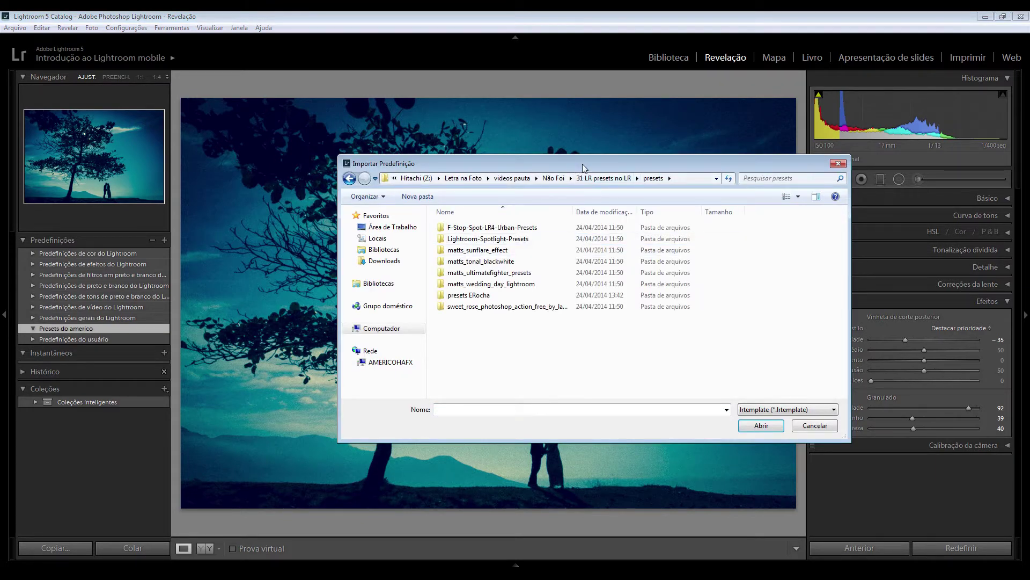
pyautogui.moveTo(582, 164); pyautogui.dragTo(477, 141)
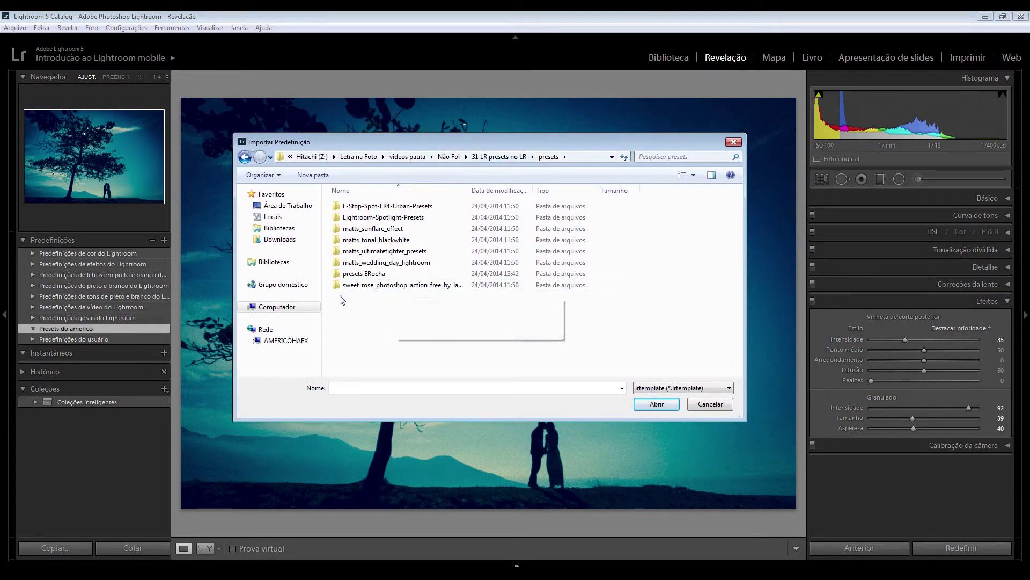
pyautogui.moveTo(368, 307); pyautogui.dragTo(380, 202)
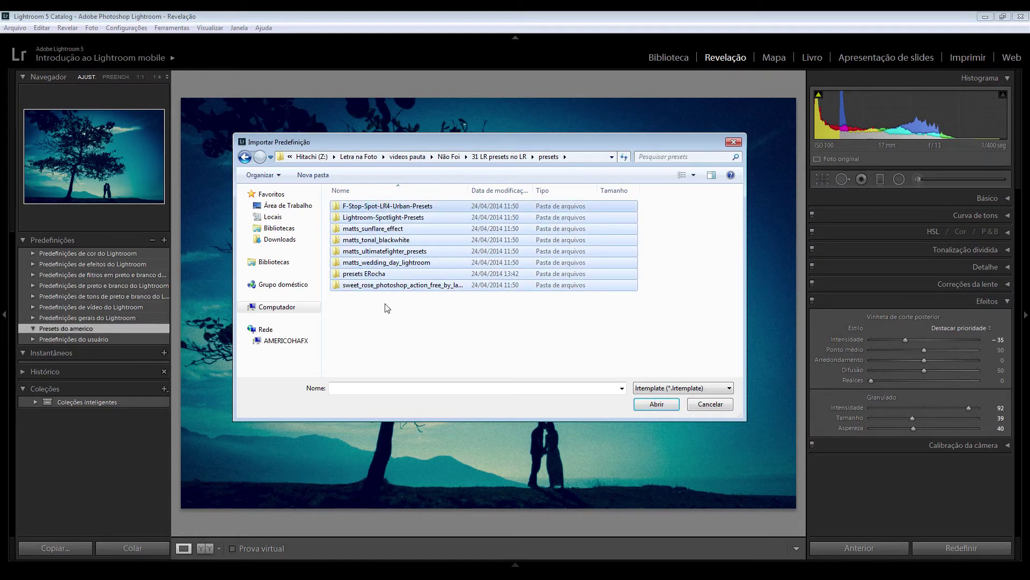
pyautogui.click(386, 307)
pyautogui.doubleClick(367, 275)
pyautogui.doubleClick(372, 209)
pyautogui.click(358, 208)
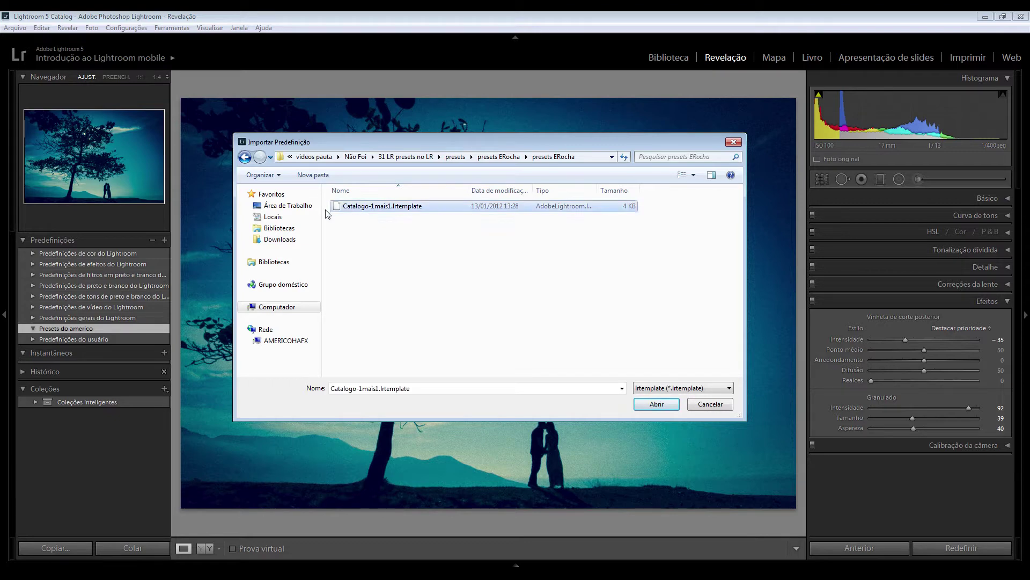
pyautogui.click(656, 404)
pyautogui.click(150, 340)
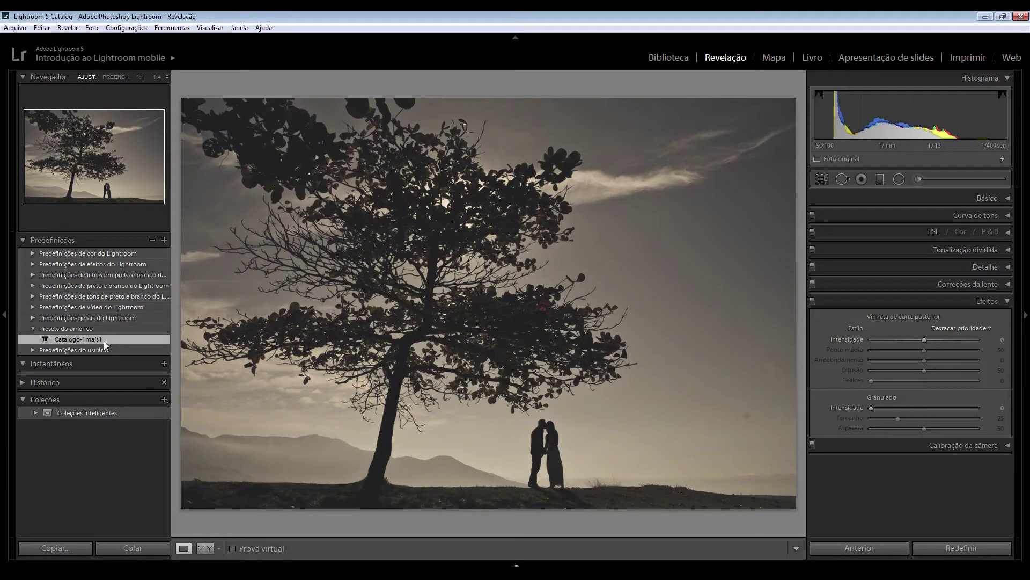
pyautogui.click(80, 330)
pyautogui.click(960, 547)
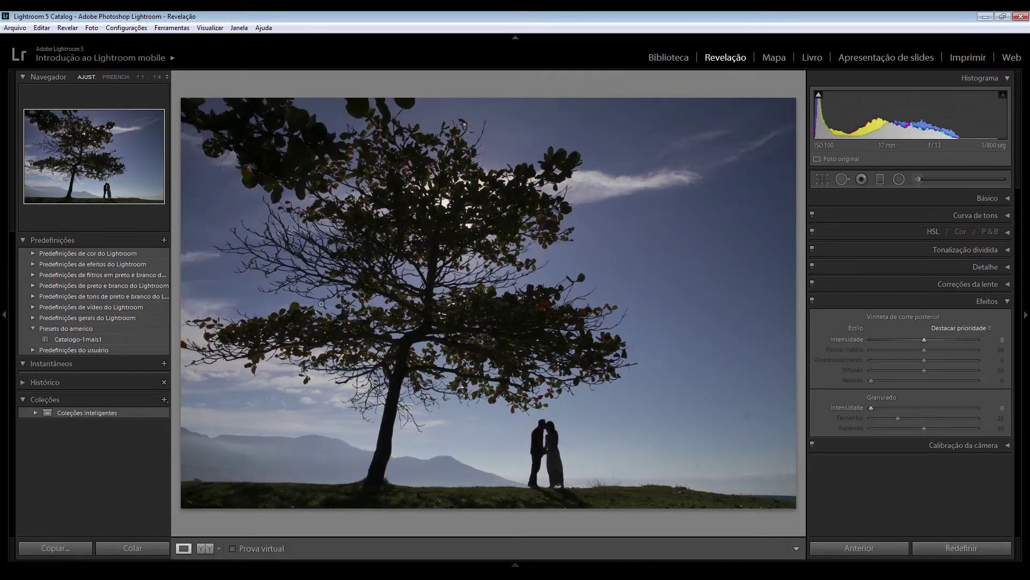
pyautogui.click(87, 340)
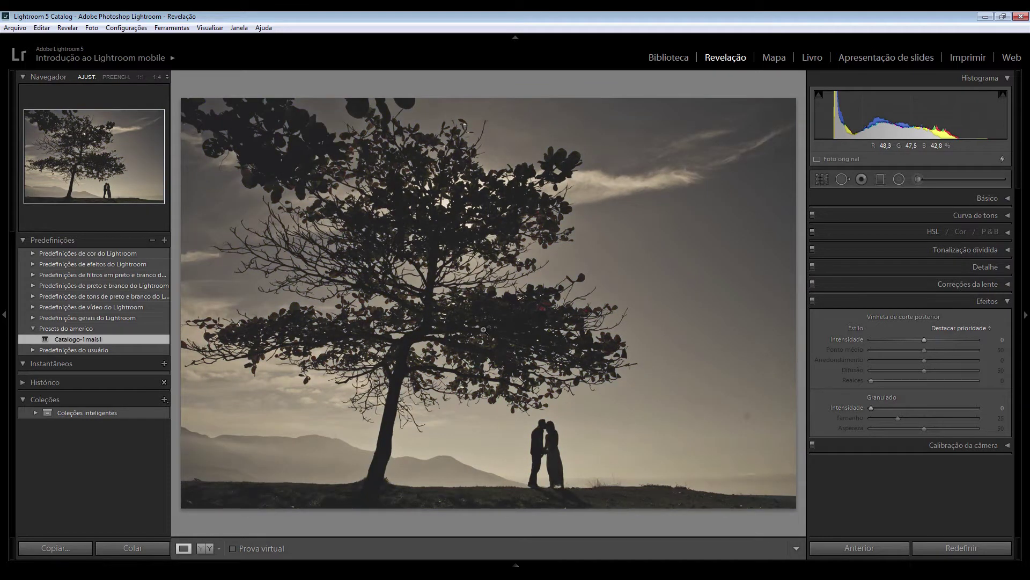
pyautogui.click(673, 58)
# Apply the Catalogo-1mais1 preset to the red-shirt couple photo, then go back to Biblioteca.
pyautogui.doubleClick(782, 195)
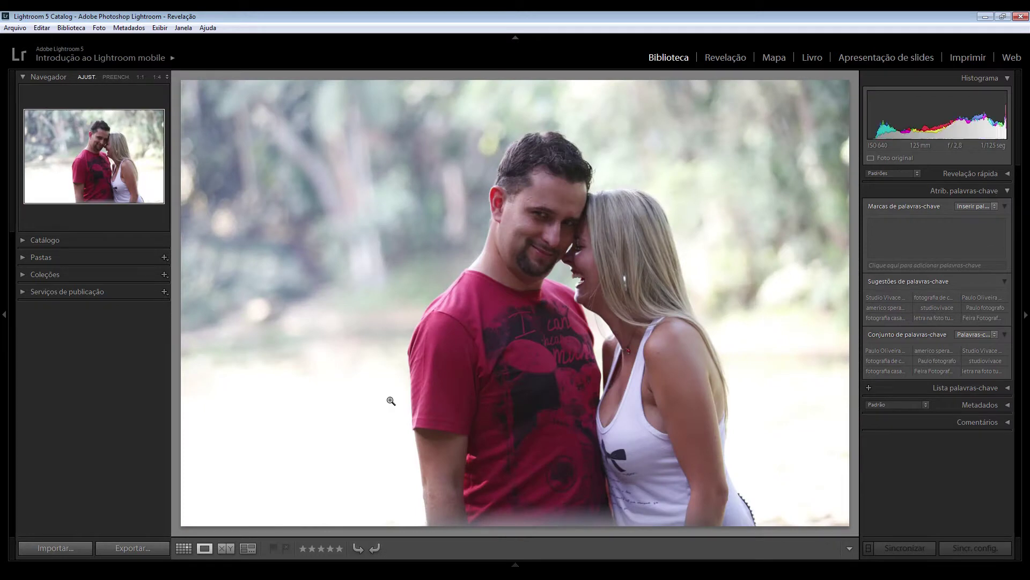
pyautogui.click(725, 58)
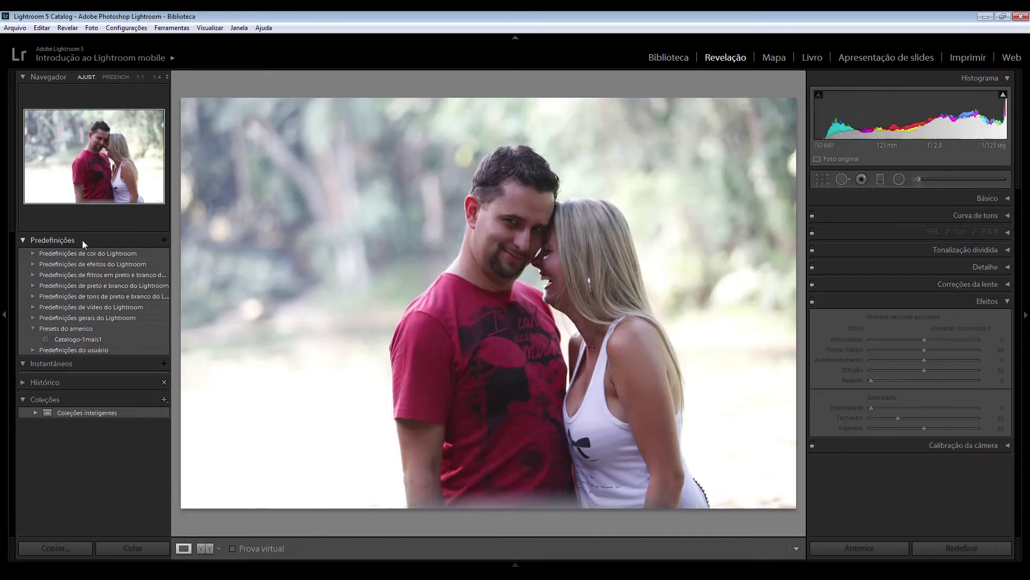
pyautogui.click(72, 336)
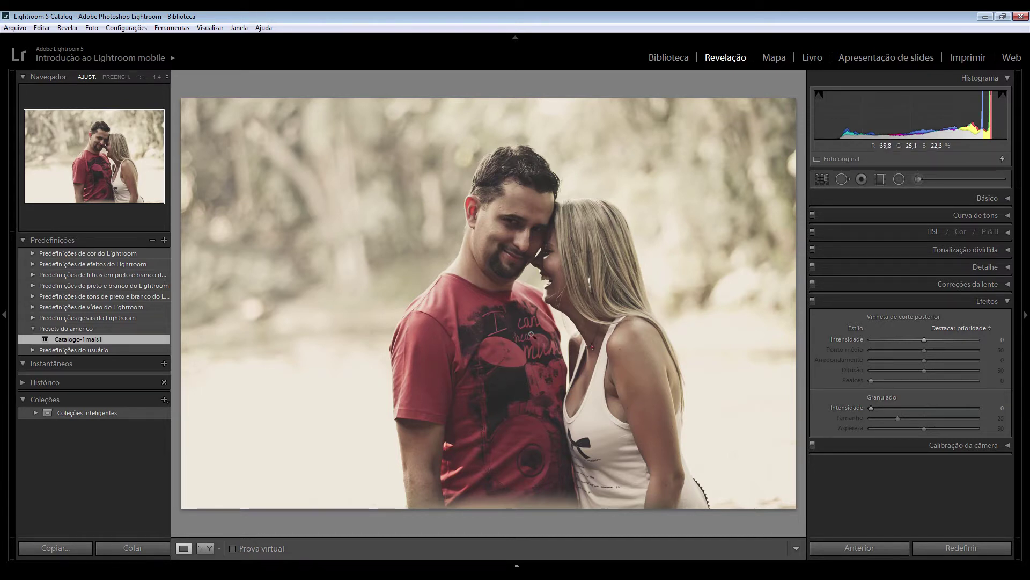
pyautogui.click(665, 60)
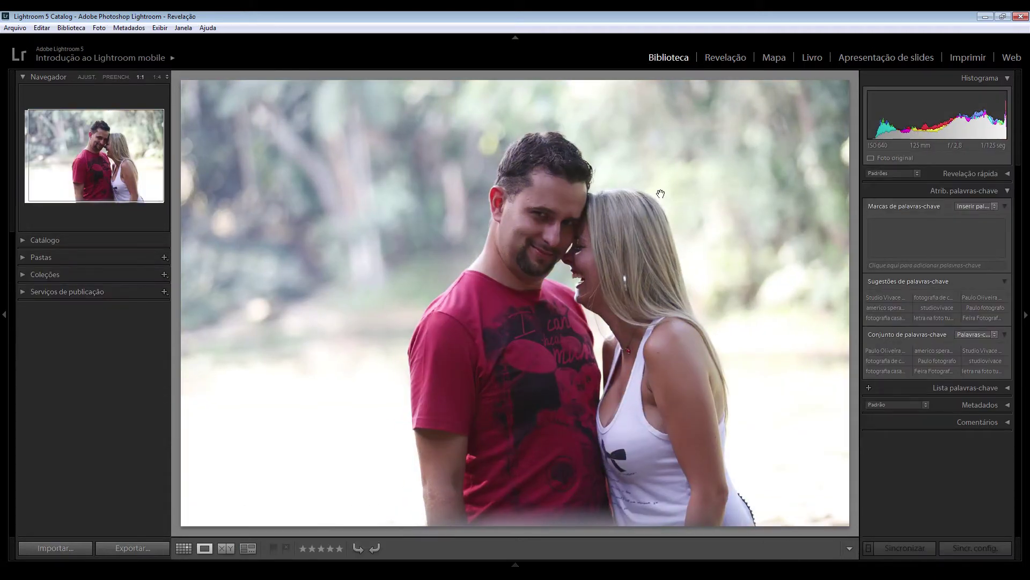
# Apply Catalogo-1mais1 to the palm-tree wedding photo and check it at 1:1 before fitting.
pyautogui.press('g')
pyautogui.click(294, 189)
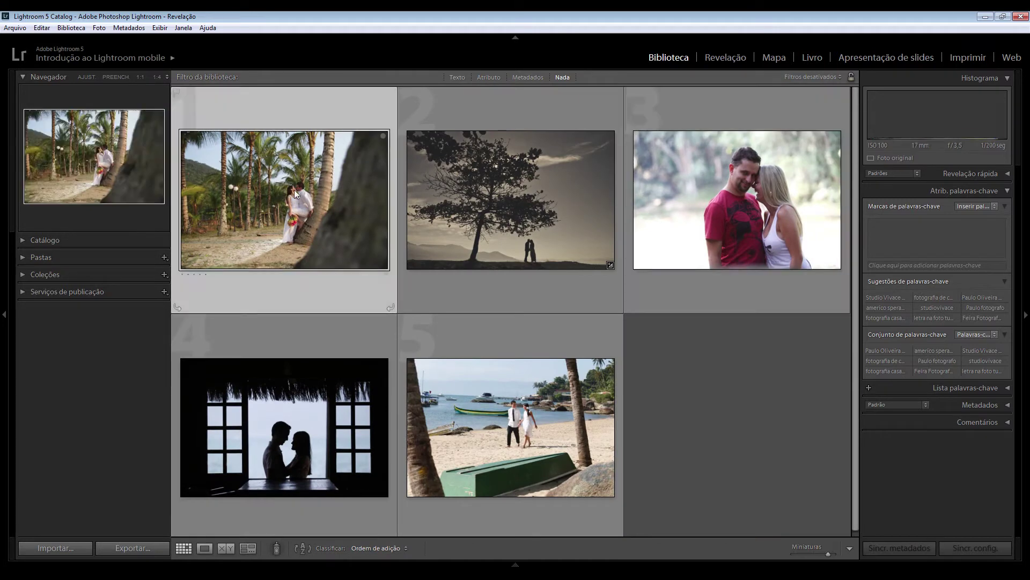
pyautogui.doubleClick(294, 189)
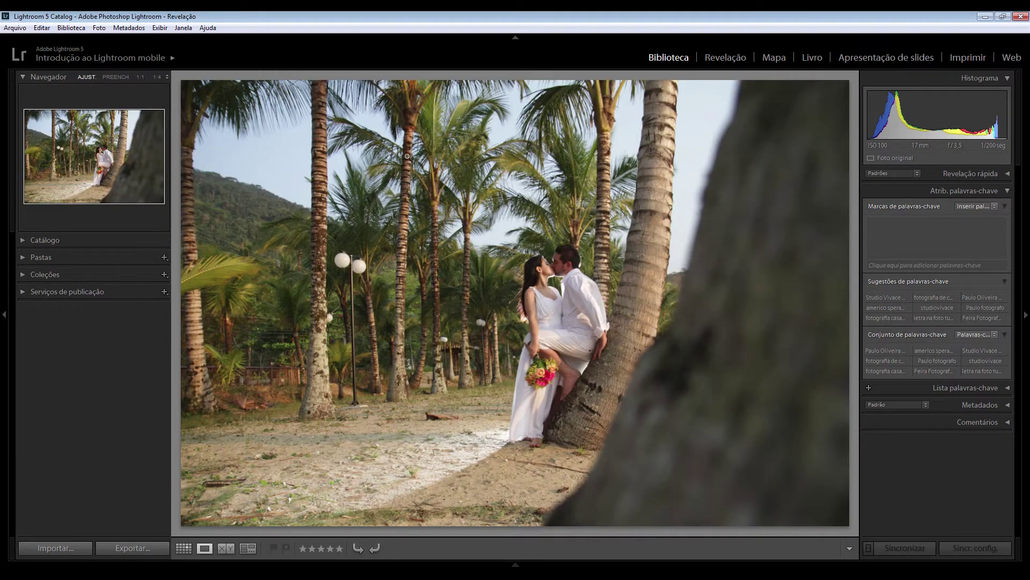
pyautogui.click(708, 58)
pyautogui.click(66, 341)
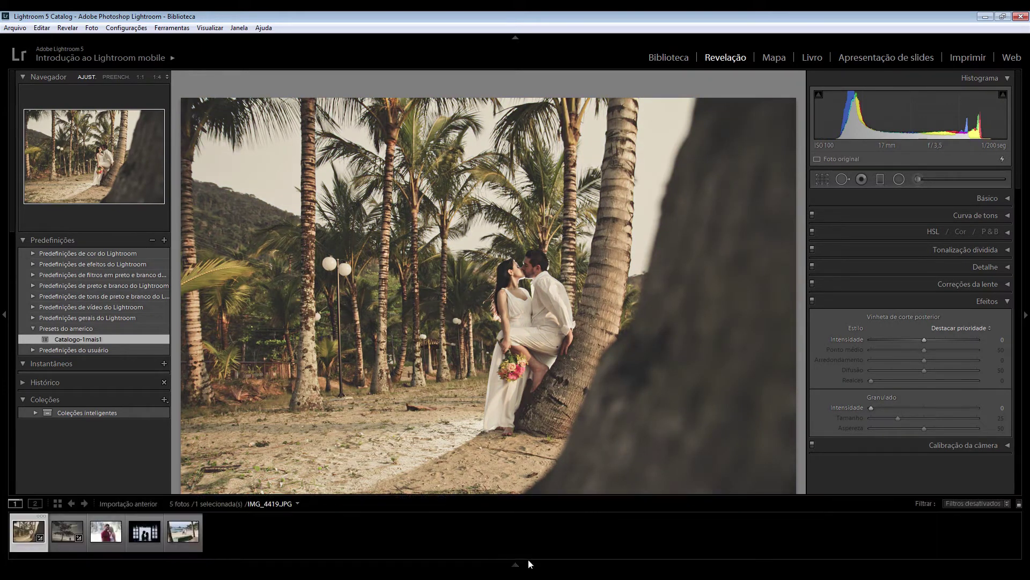
pyautogui.click(486, 292)
pyautogui.click(657, 287)
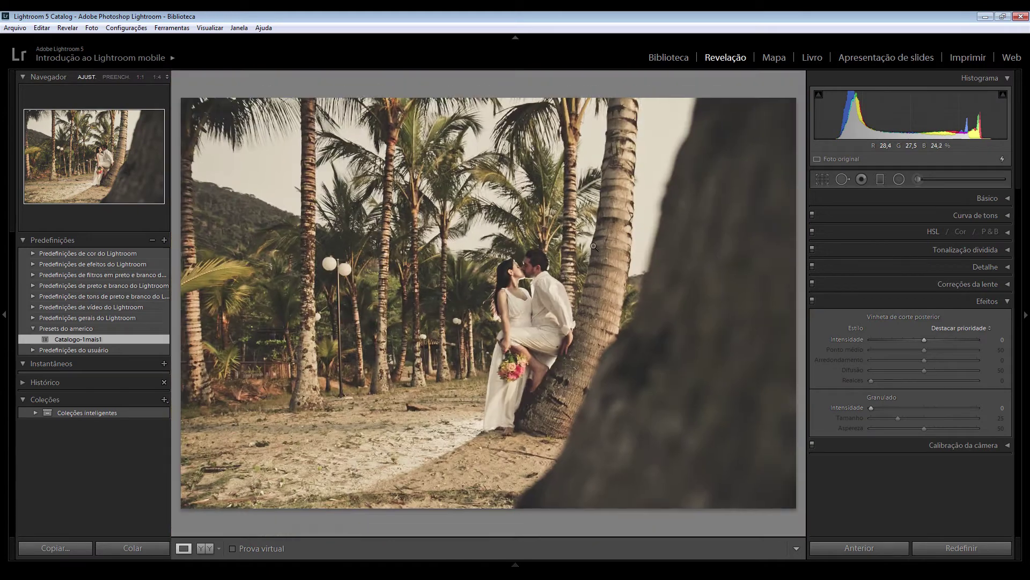
# Import the ten F-Stop Urban .lrtemplate presets into Presets do americo and apply Urban Vignette.
pyautogui.rightClick(74, 333)
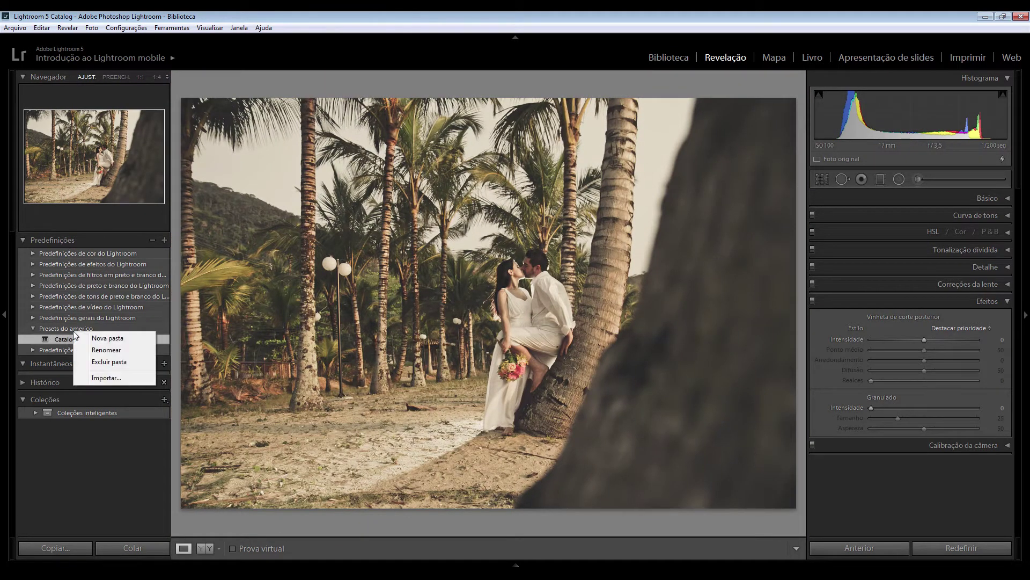
pyautogui.click(110, 377)
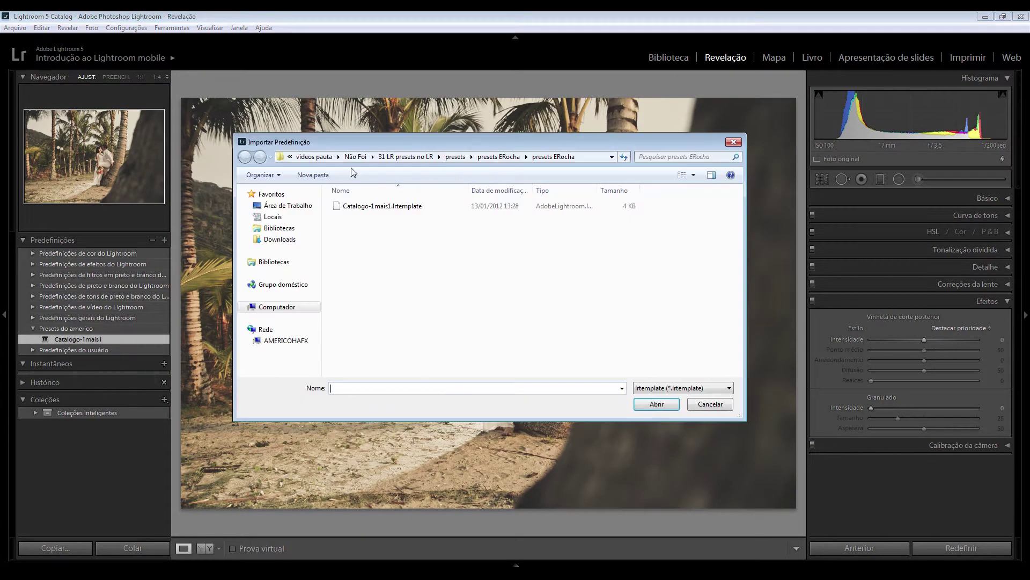
pyautogui.click(499, 156)
pyautogui.click(505, 156)
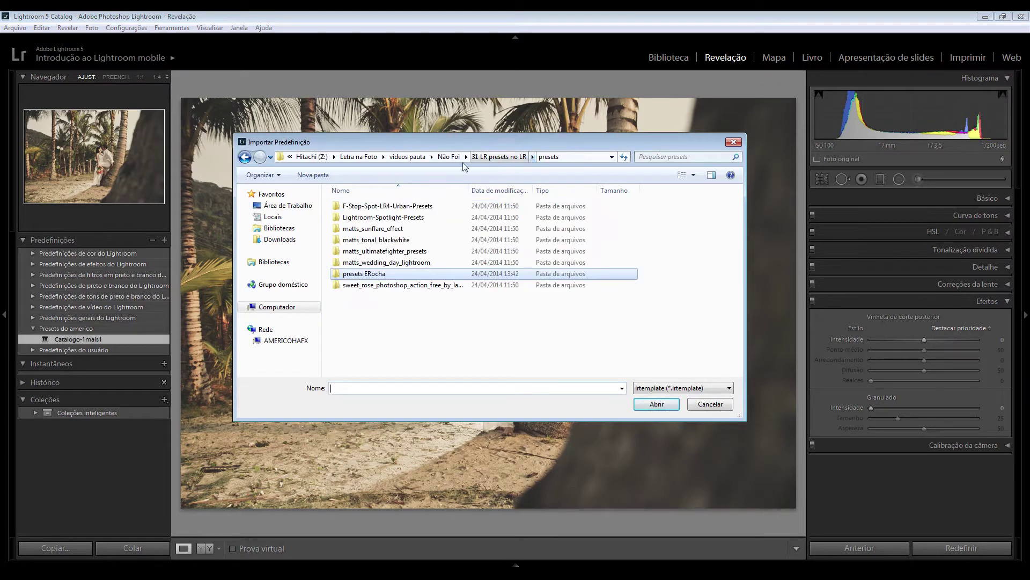
pyautogui.doubleClick(394, 206)
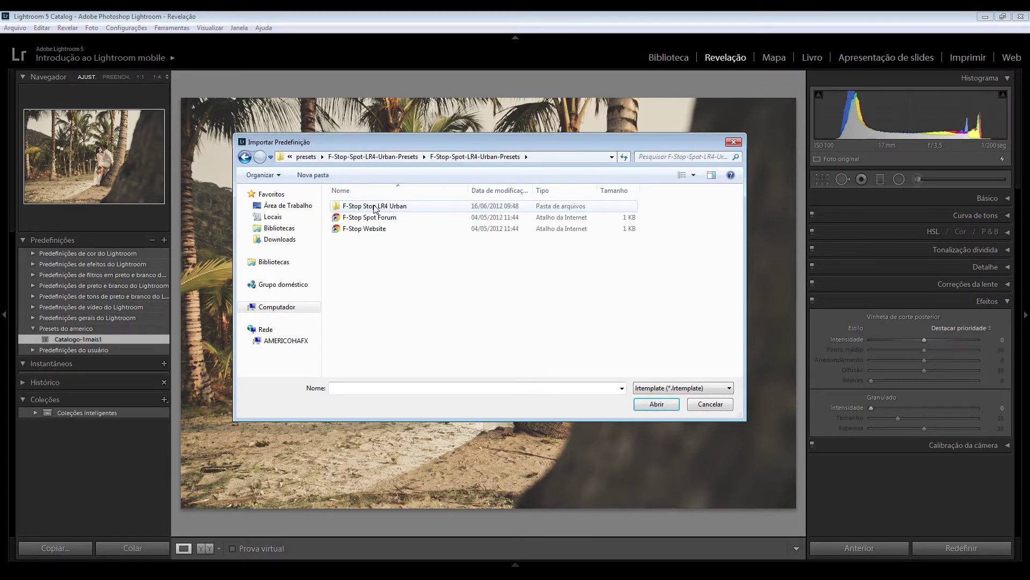
pyautogui.doubleClick(375, 207)
pyautogui.moveTo(377, 349); pyautogui.dragTo(399, 204)
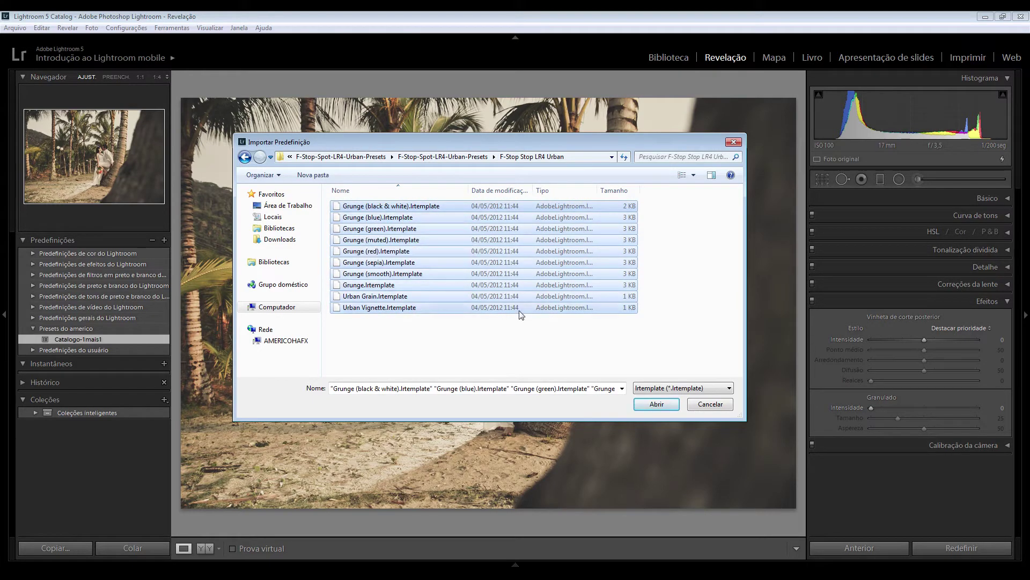
pyautogui.click(645, 409)
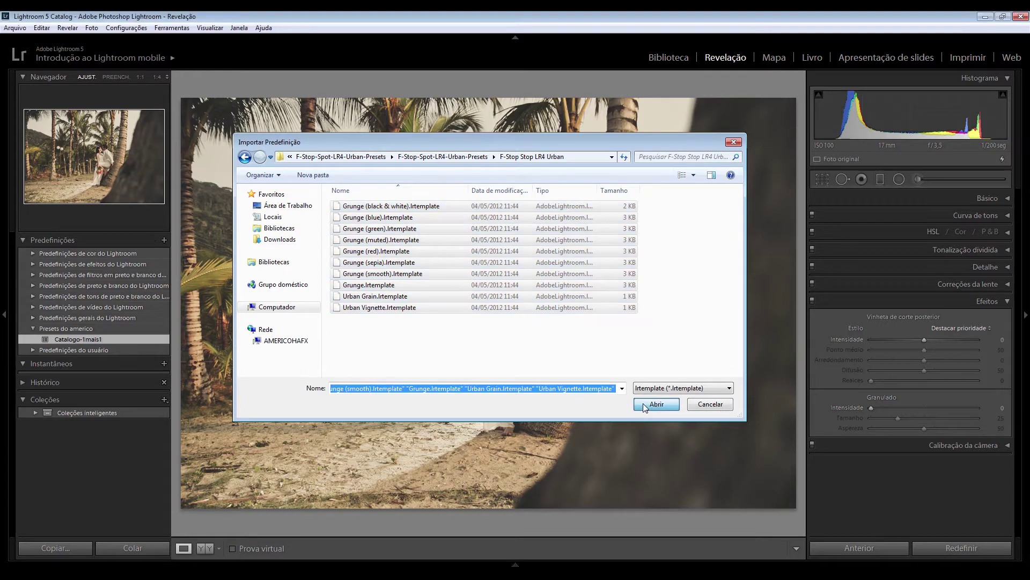
pyautogui.click(86, 446)
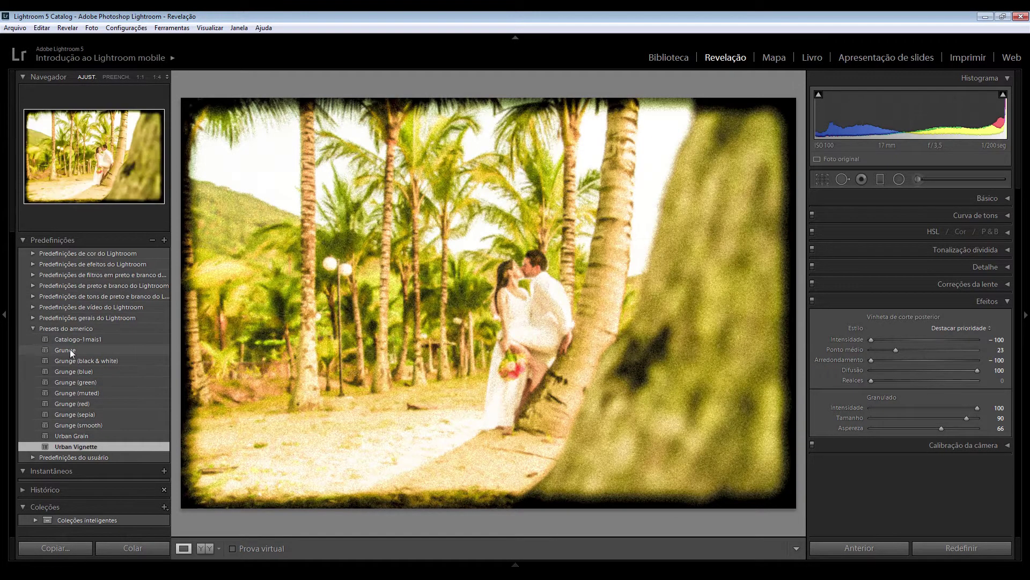
# Reset the palm photo, try Grunge, reset again and apply Grunge (blue) instead.
pyautogui.click(965, 548)
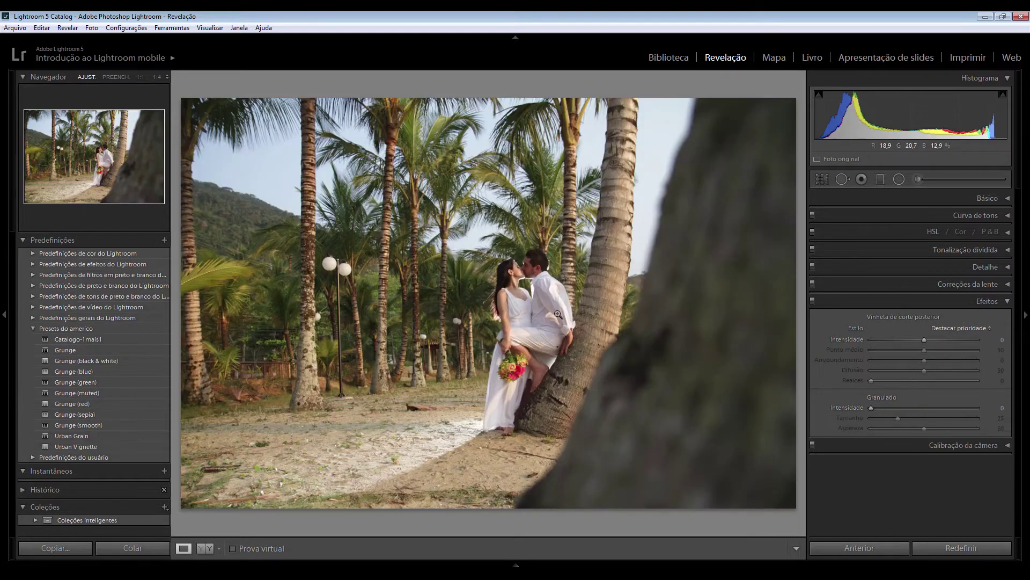
pyautogui.click(118, 351)
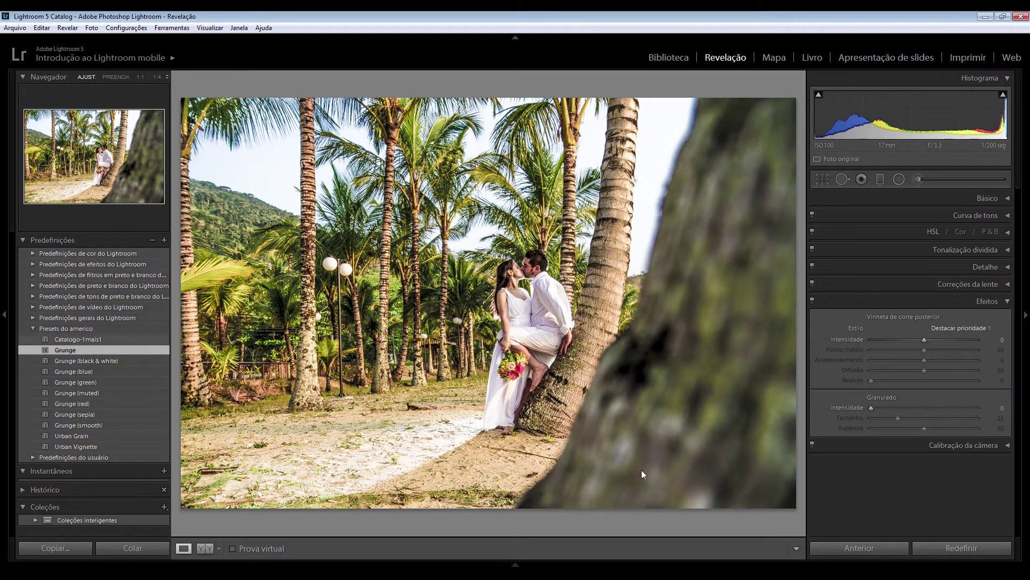
pyautogui.click(961, 547)
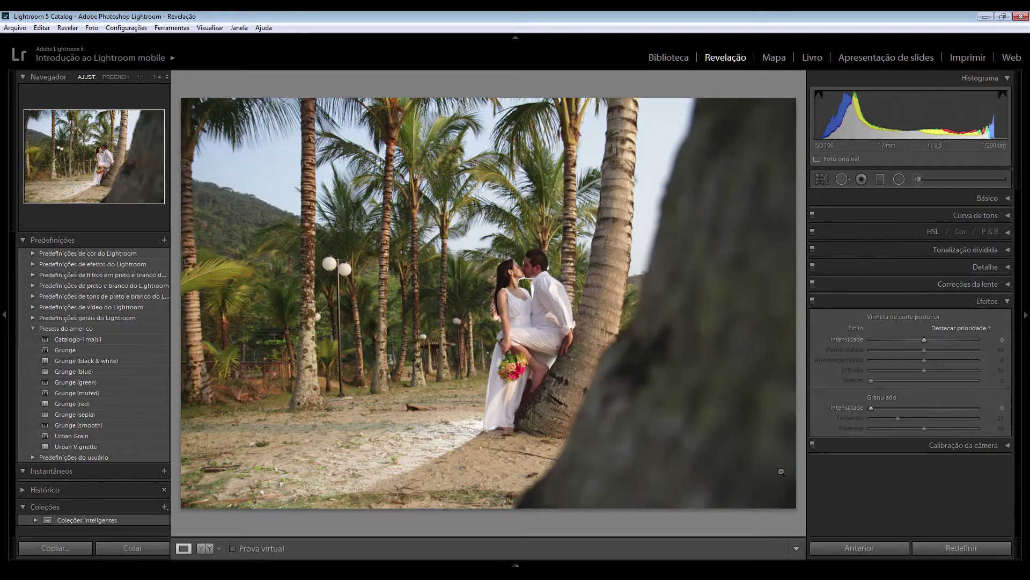
pyautogui.click(105, 370)
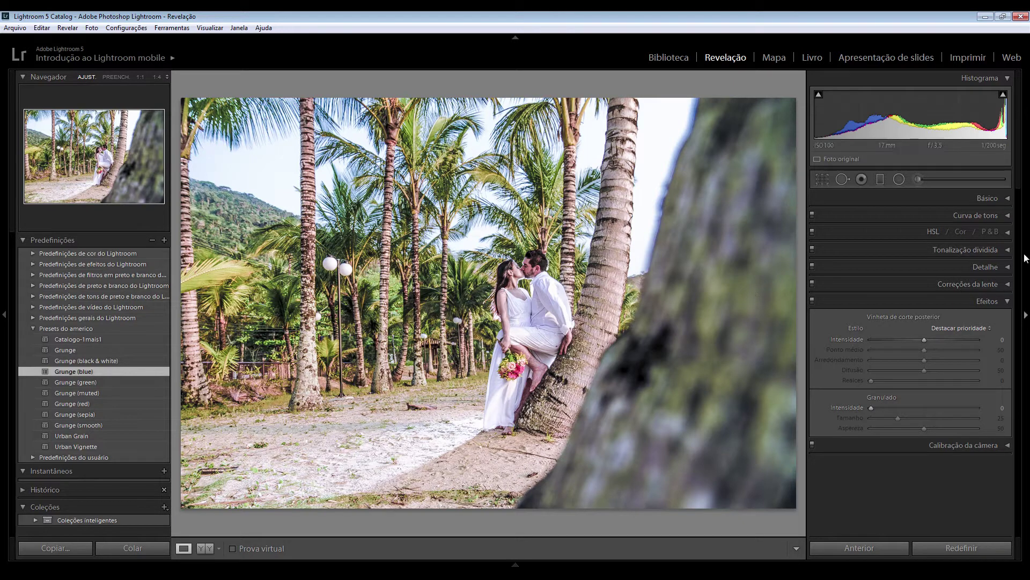
pyautogui.click(1008, 200)
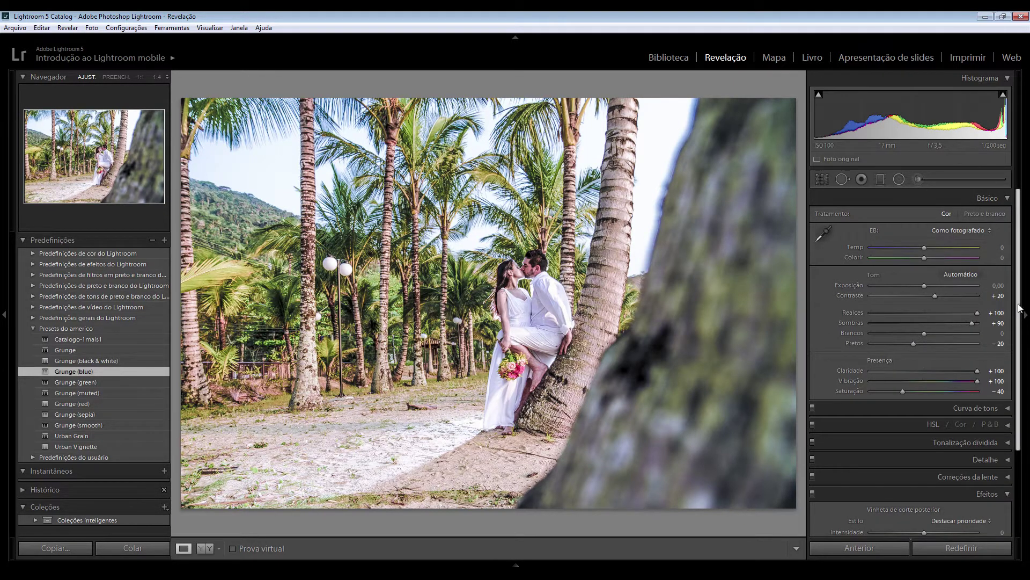
# Set highlights to +43, contrast +9, shadows +72 and temperature +8 in Básico.
pyautogui.scroll(-2, 1014, 310)
pyautogui.scroll(2, 993, 309)
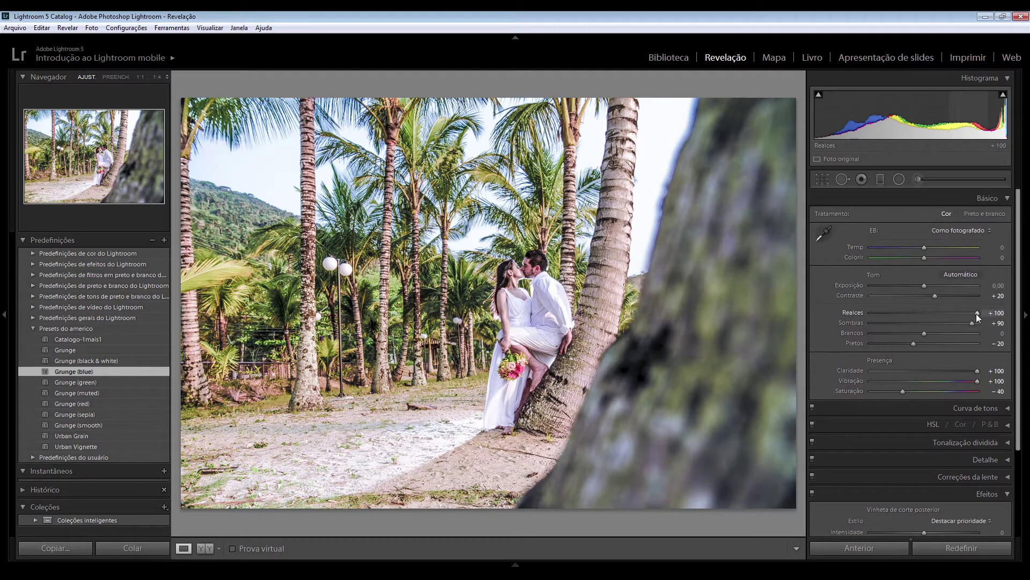
pyautogui.moveTo(977, 313); pyautogui.dragTo(947, 312)
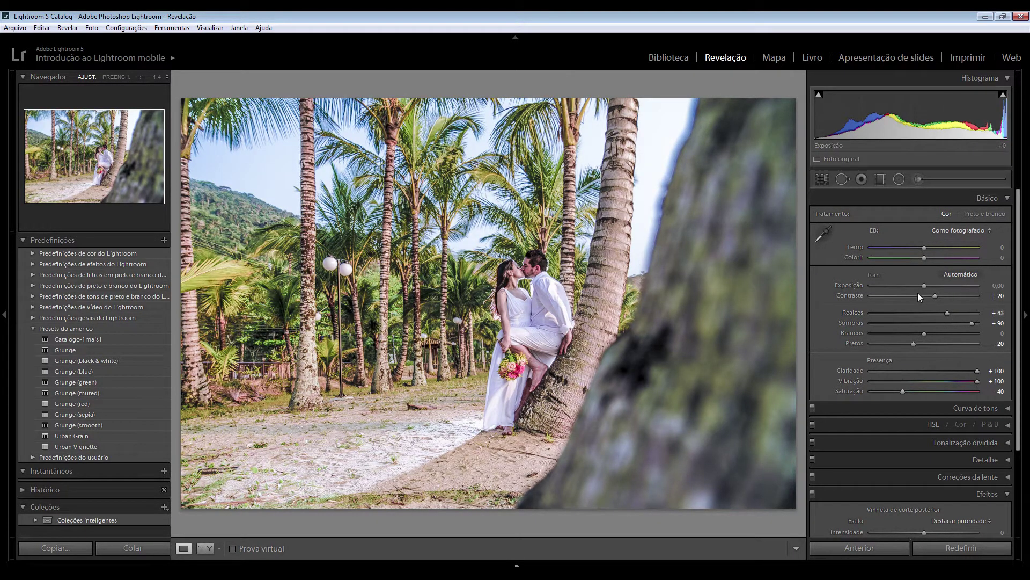
pyautogui.moveTo(935, 296); pyautogui.dragTo(929, 295)
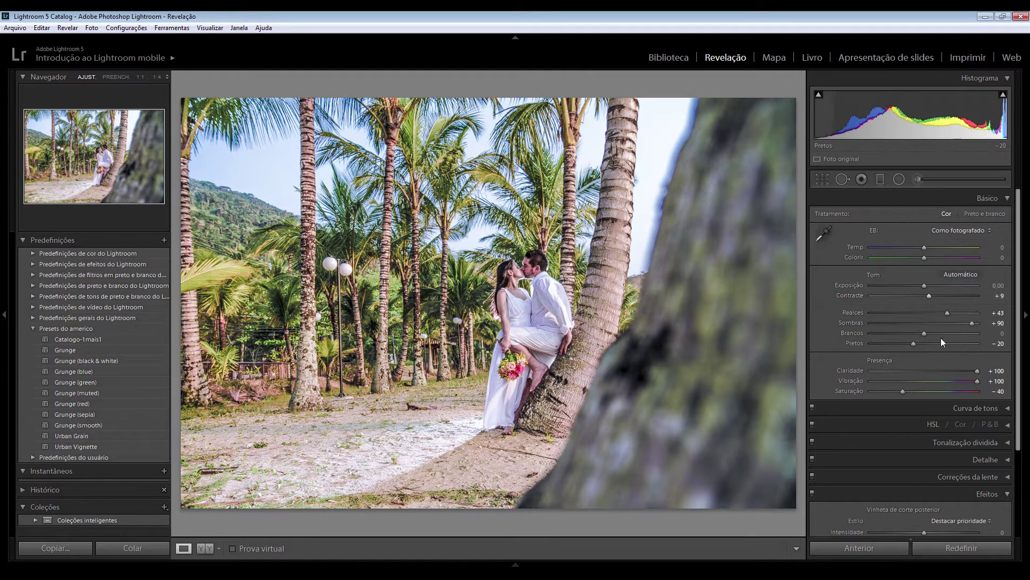
pyautogui.moveTo(971, 323); pyautogui.dragTo(960, 324)
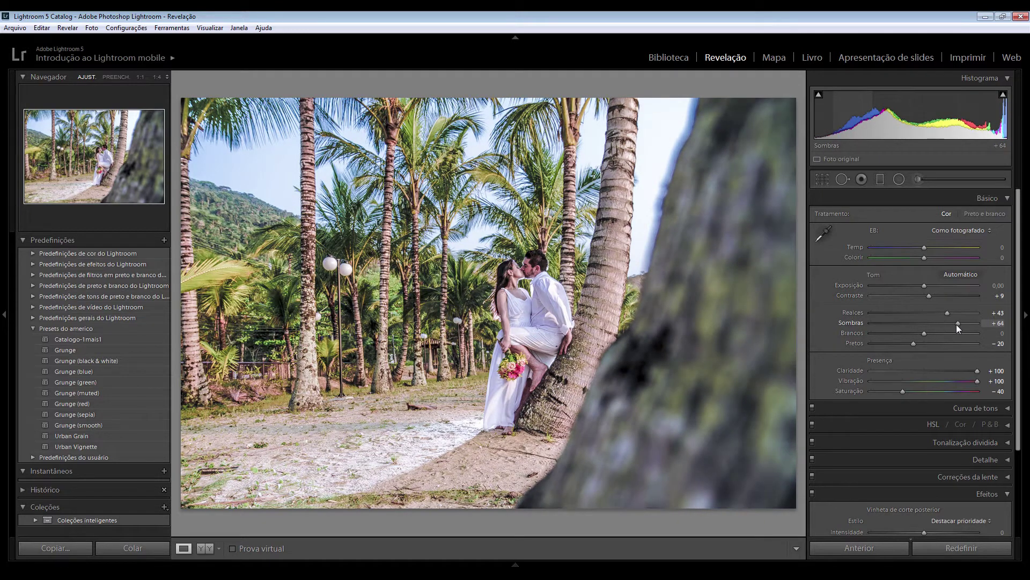
pyautogui.moveTo(926, 247); pyautogui.dragTo(929, 247)
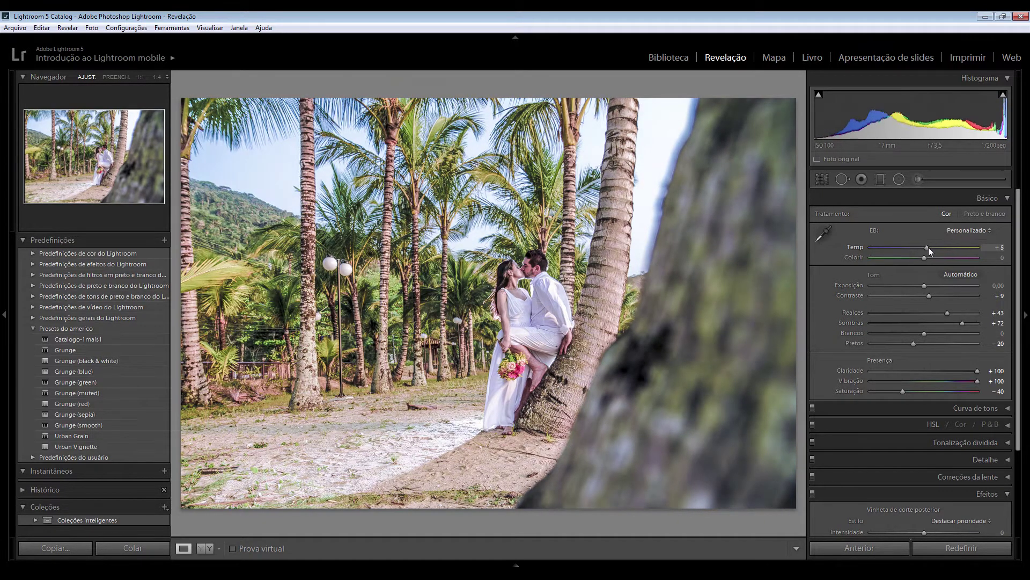
# Darken exposure to -0,30, pull the whites down and reduce clarity to +46.
pyautogui.moveTo(922, 284); pyautogui.dragTo(919, 285)
pyautogui.moveTo(926, 334)
pyautogui.mouseDown()
pyautogui.moveTo(983, 334)
pyautogui.moveTo(842, 334)
pyautogui.moveTo(916, 349)
pyautogui.mouseUp()
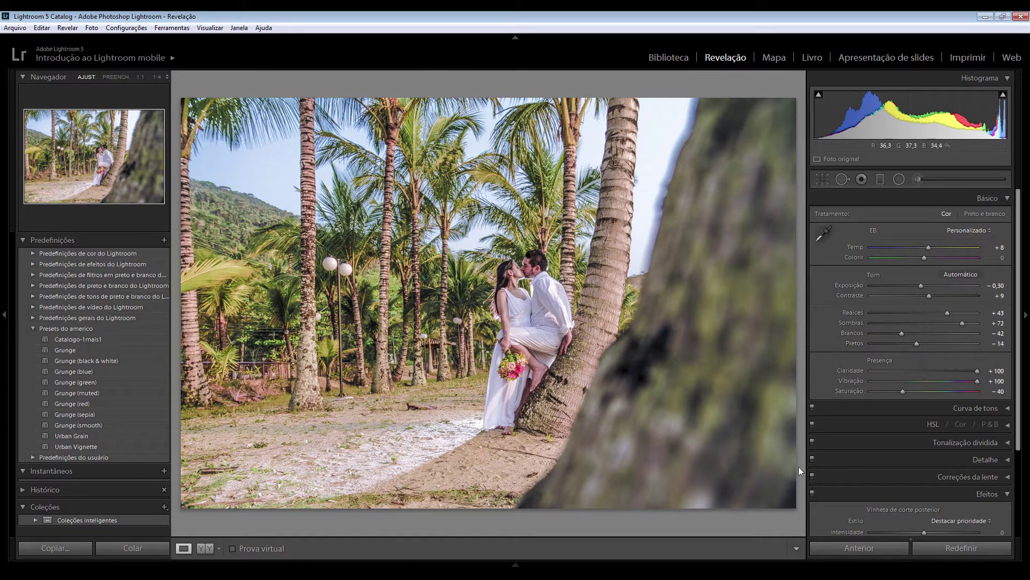
pyautogui.moveTo(977, 371)
pyautogui.mouseDown()
pyautogui.moveTo(930, 370)
pyautogui.moveTo(973, 389)
pyautogui.mouseUp()
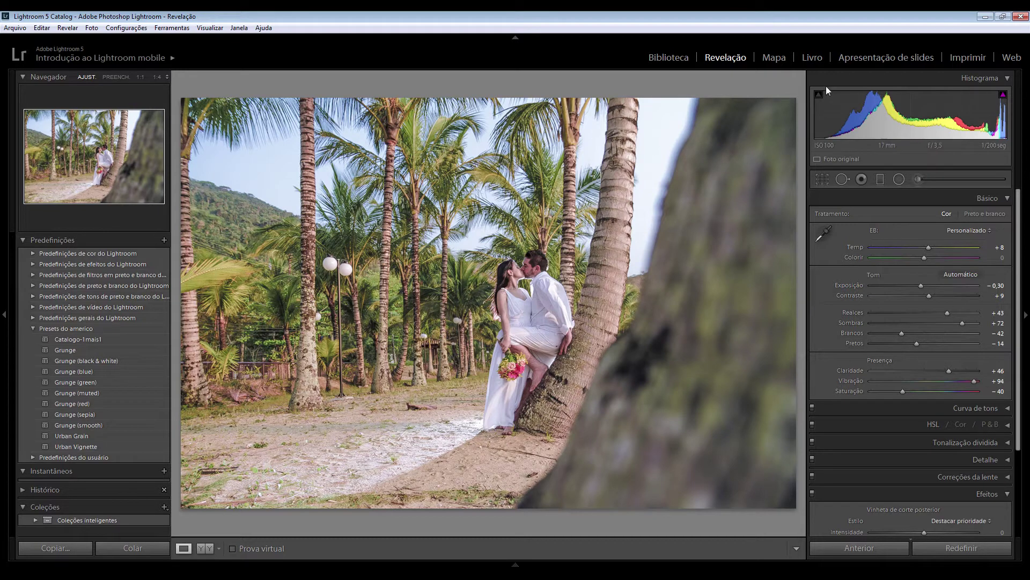
pyautogui.click(989, 198)
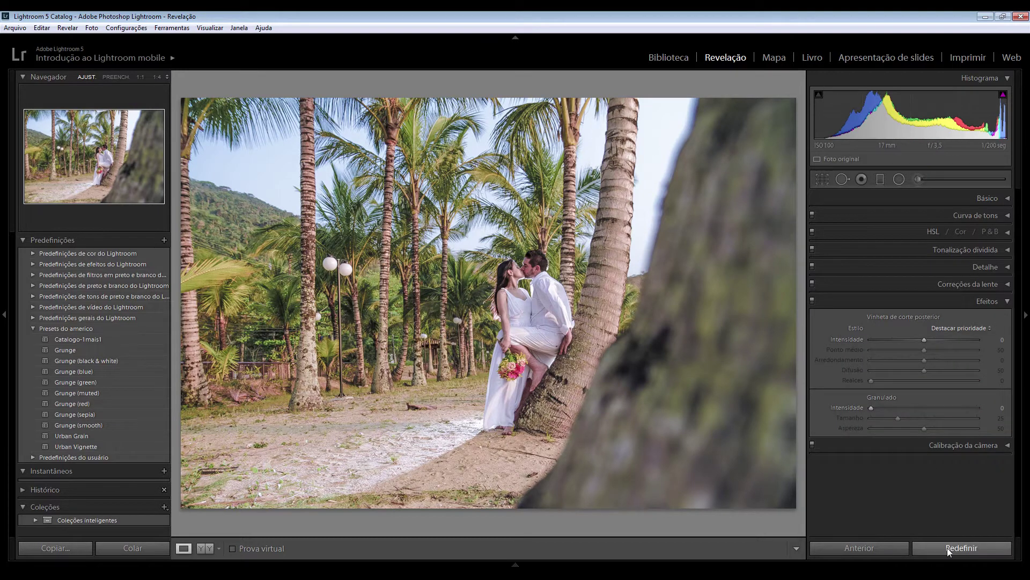
# Clear the palm-tree photo's edits and apply the Grunge (sepia) preset.
pyautogui.click(950, 548)
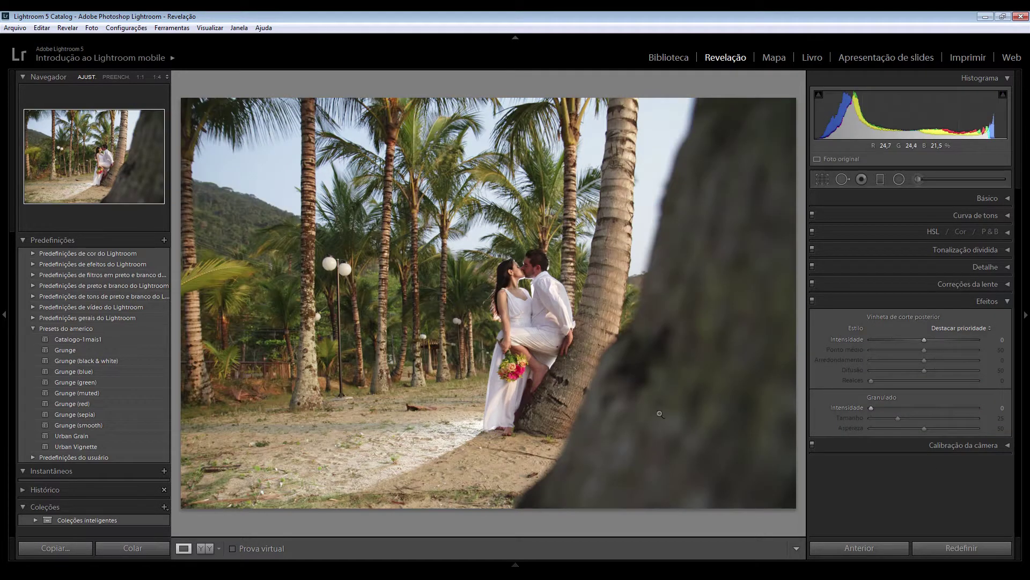
pyautogui.click(119, 414)
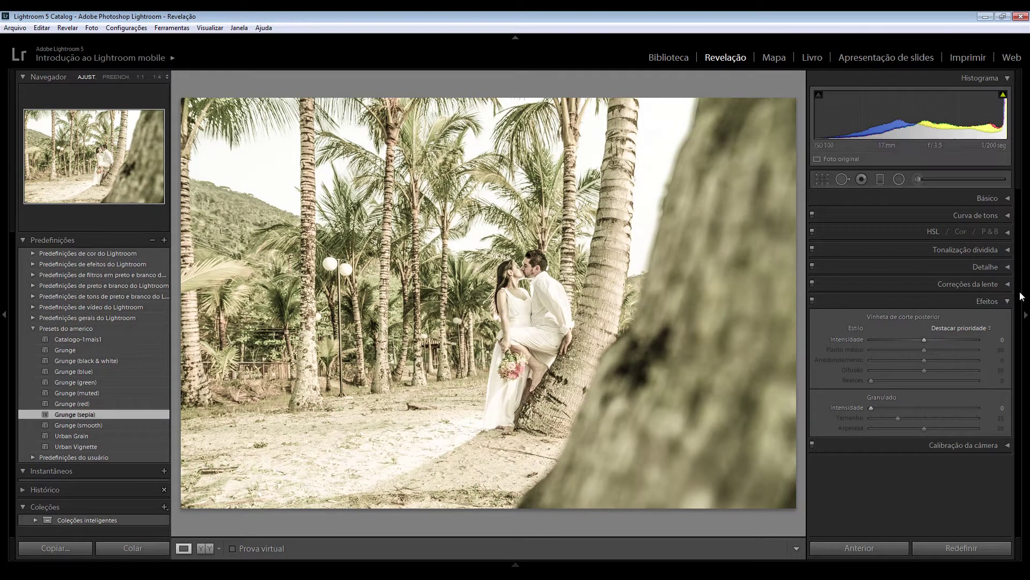
pyautogui.click(1007, 199)
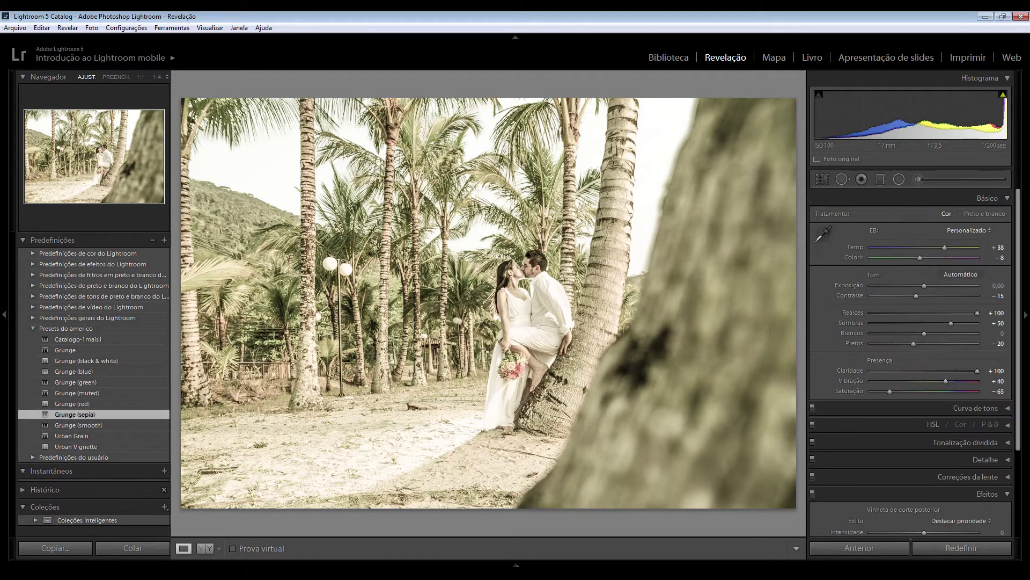
# Set Realces to +58, Sombras to +17 and Brancos to -58, then reset the photo.
pyautogui.moveTo(974, 314); pyautogui.dragTo(929, 323)
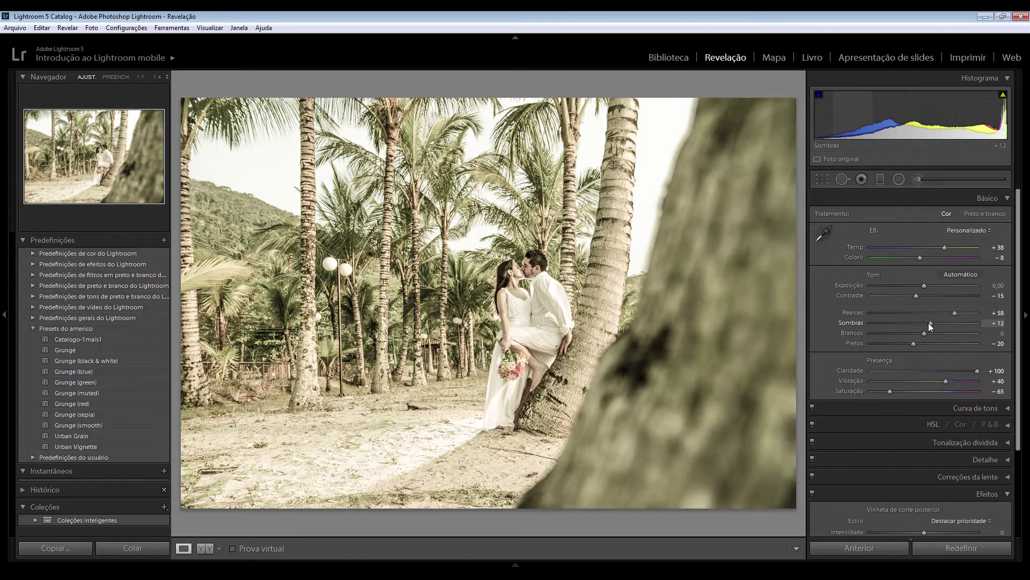
pyautogui.moveTo(929, 324); pyautogui.dragTo(891, 333)
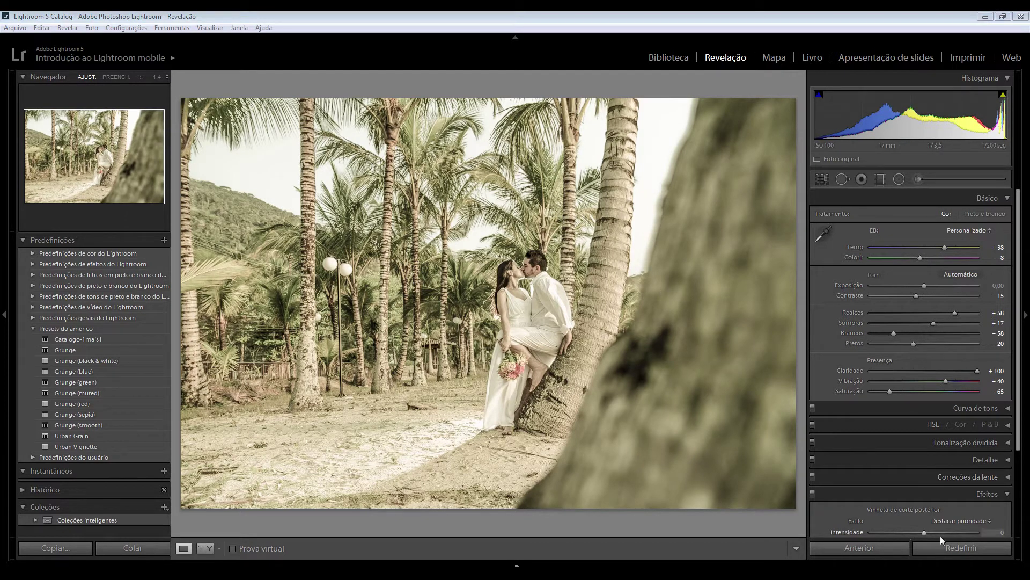
pyautogui.click(942, 551)
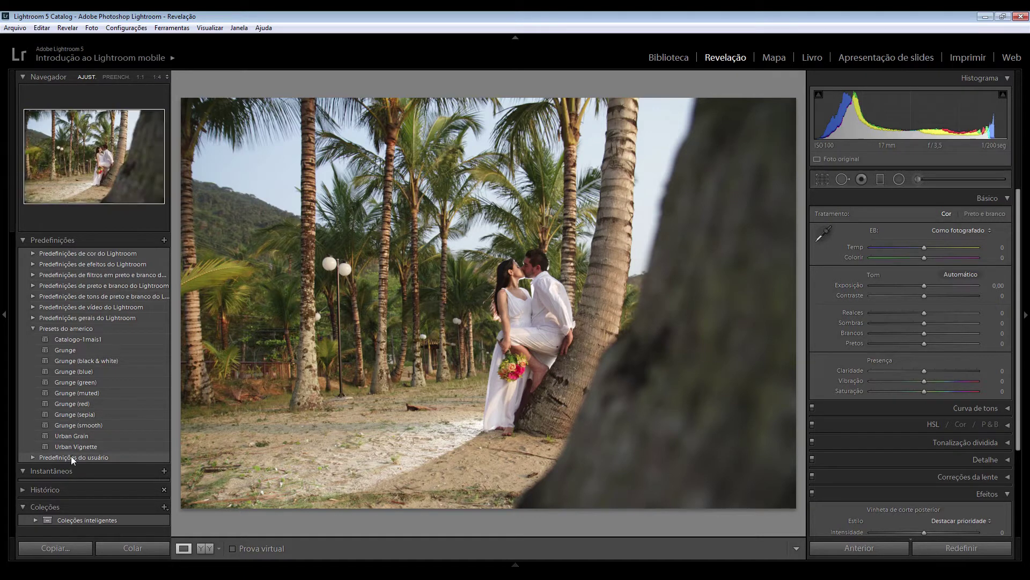
# Preview Urban Grain, Urban Vignette and Grunge (sepia) on the palm-tree photo, then reset it.
pyautogui.click(88, 437)
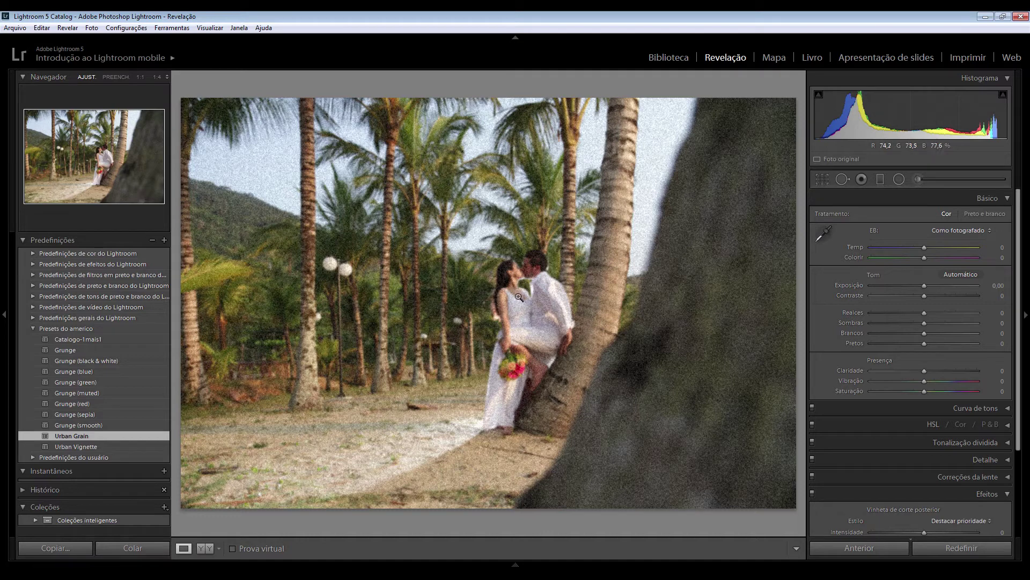
pyautogui.click(108, 447)
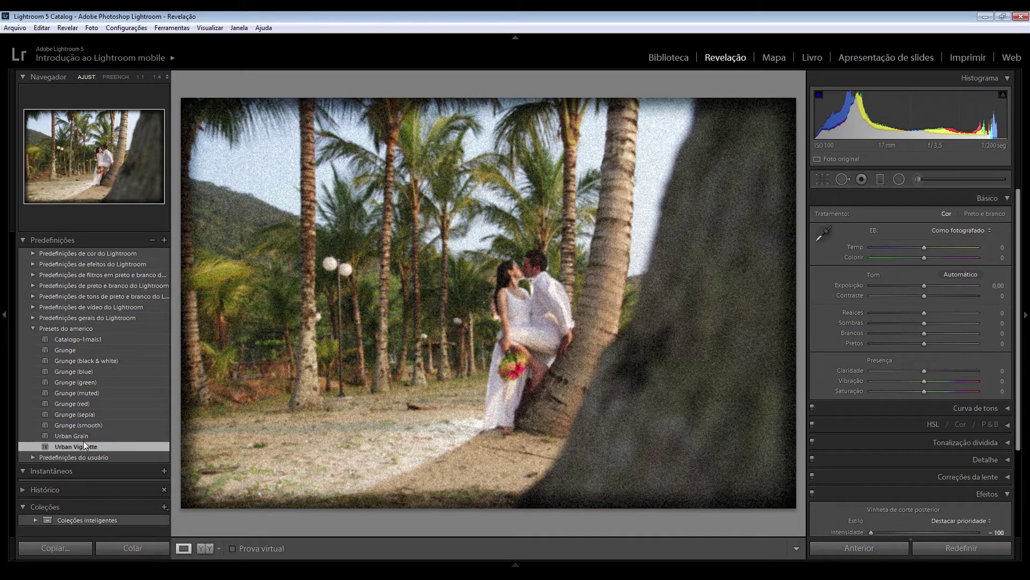
pyautogui.click(114, 415)
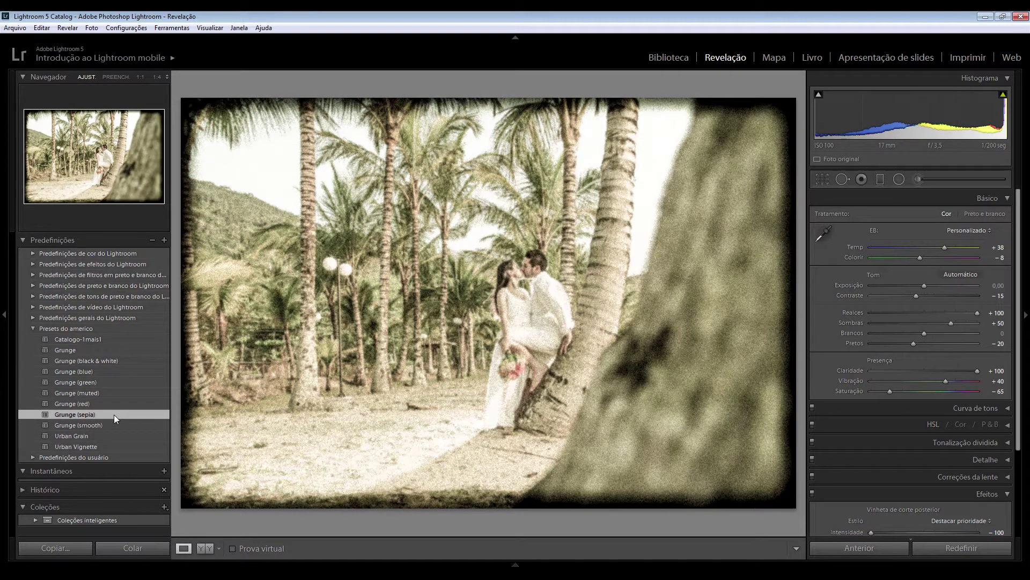
pyautogui.click(963, 548)
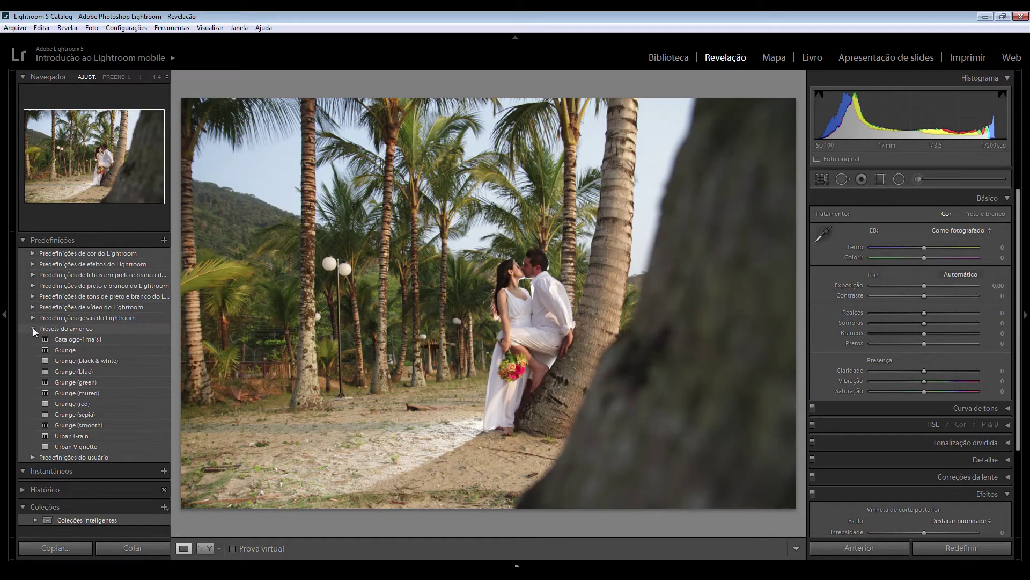
# Import Wedding Day.lrtemplate from matts_wedding_day_lightroom into Presets do americo, try it, then reset.
pyautogui.rightClick(83, 326)
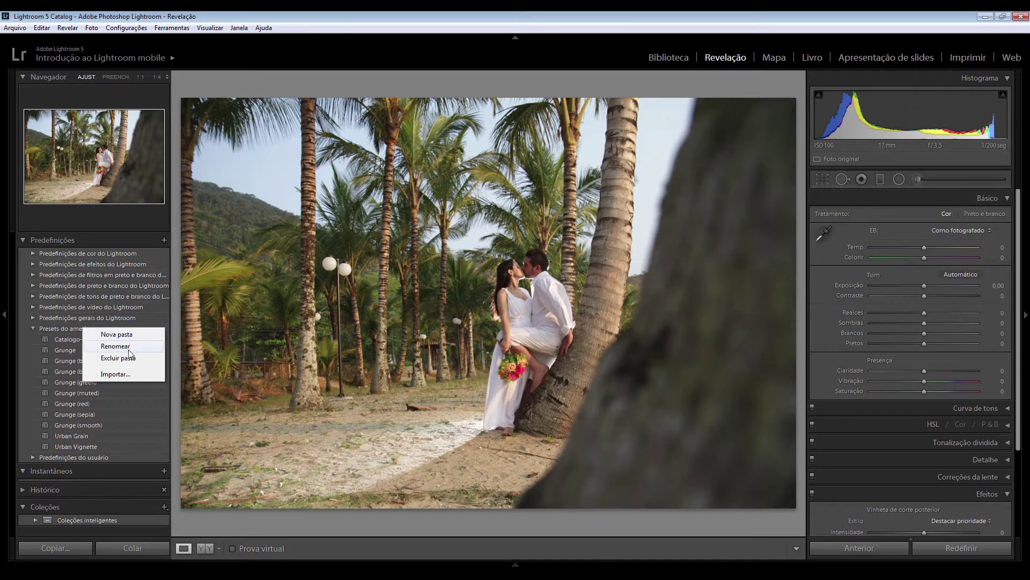
pyautogui.click(125, 375)
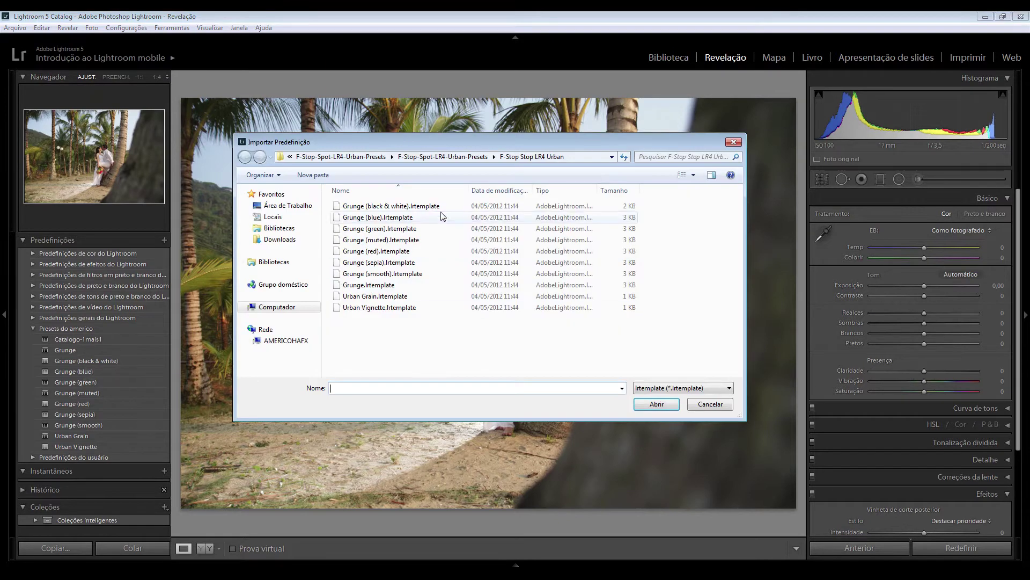
pyautogui.click(365, 157)
pyautogui.click(456, 157)
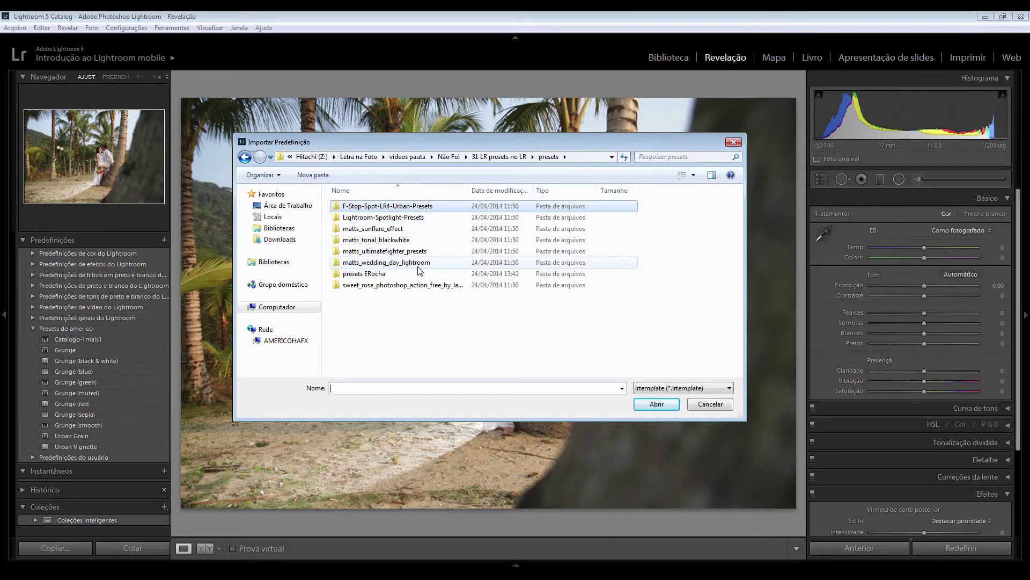
pyautogui.doubleClick(419, 264)
pyautogui.click(371, 206)
pyautogui.click(652, 404)
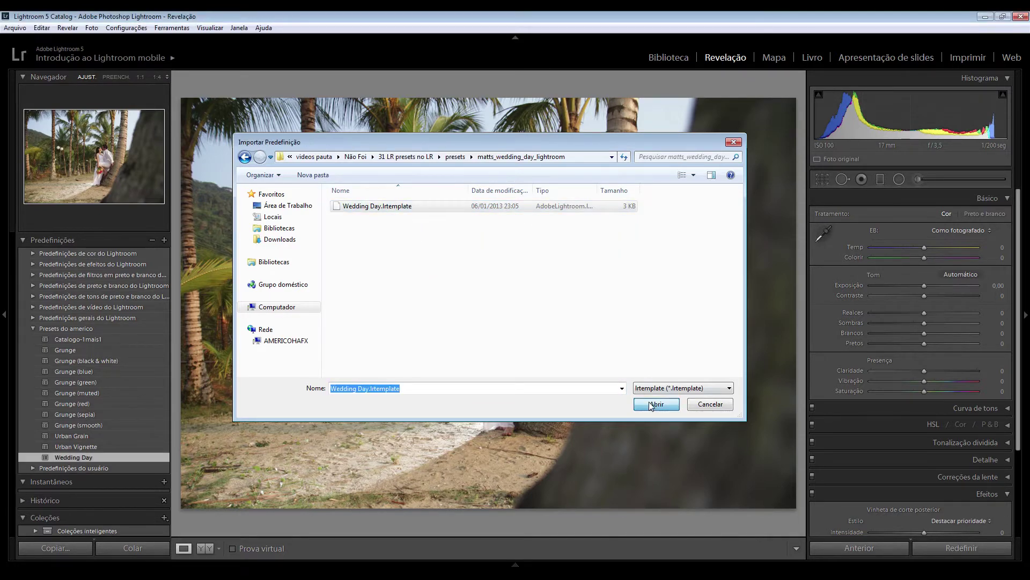
pyautogui.click(80, 456)
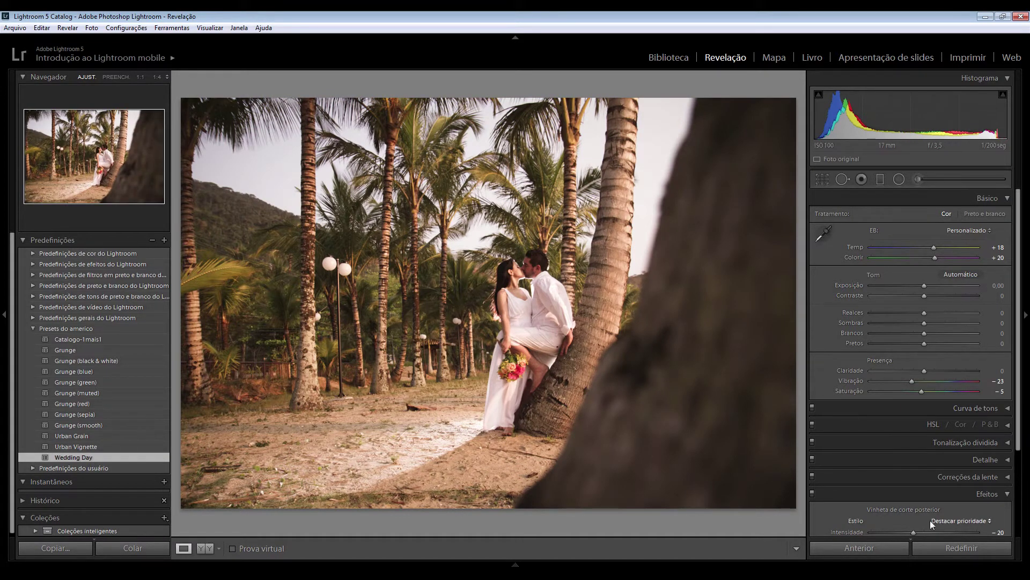
pyautogui.click(948, 549)
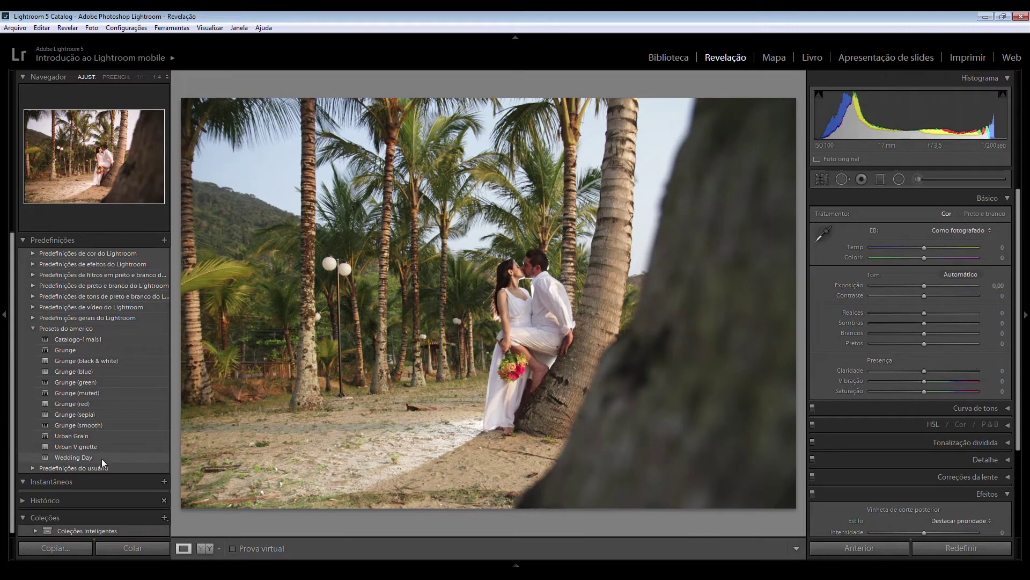
# Apply Wedding Day to the palm-tree photo, then open the window-silhouette photo from the Library grid.
pyautogui.click(103, 458)
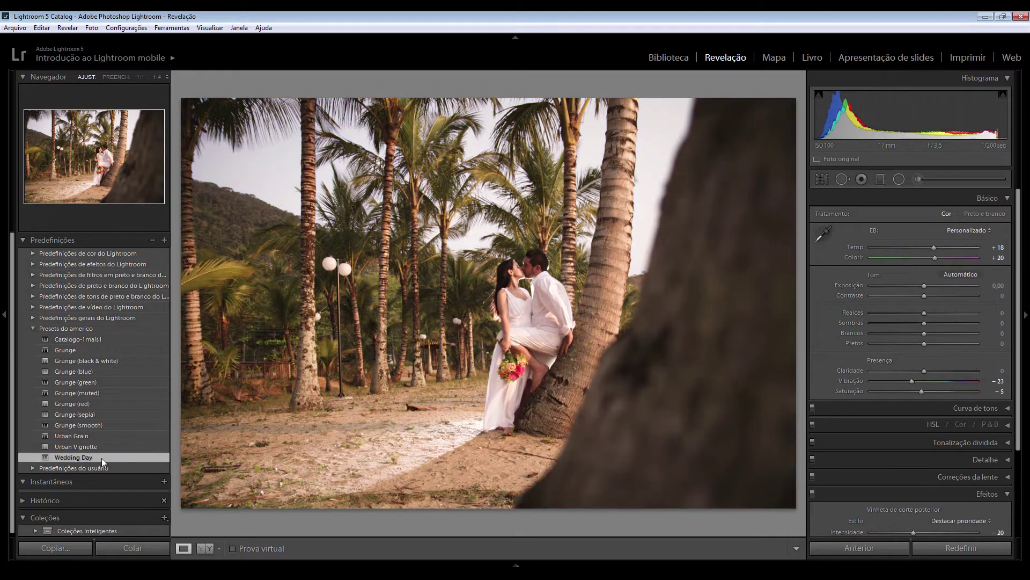
pyautogui.click(668, 59)
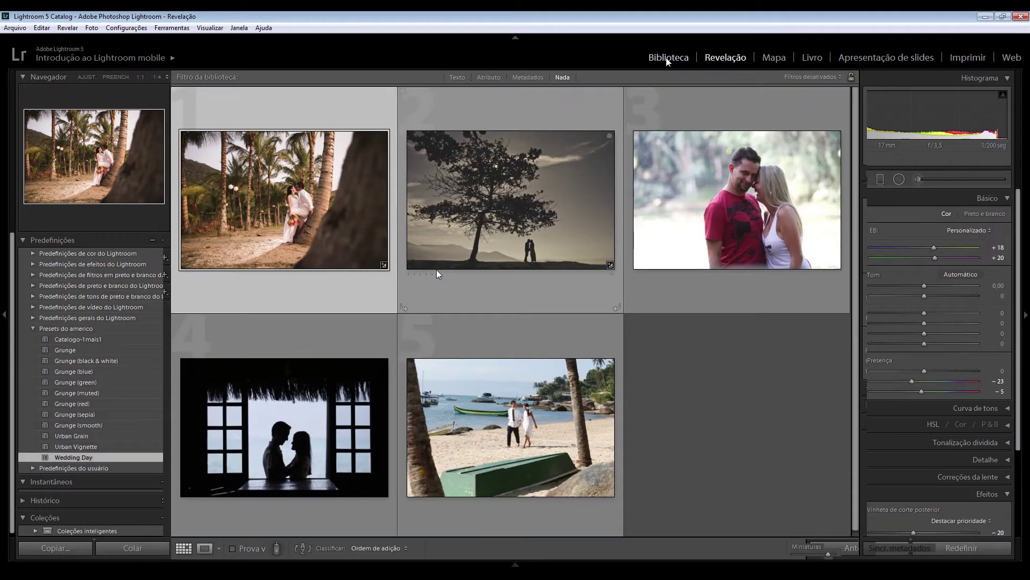
pyautogui.doubleClick(306, 425)
# Try Wedding Day, Urban Vignette, Grunge (muted) and Grunge on the silhouette, settling on Catalogo-1mais1.
pyautogui.click(727, 63)
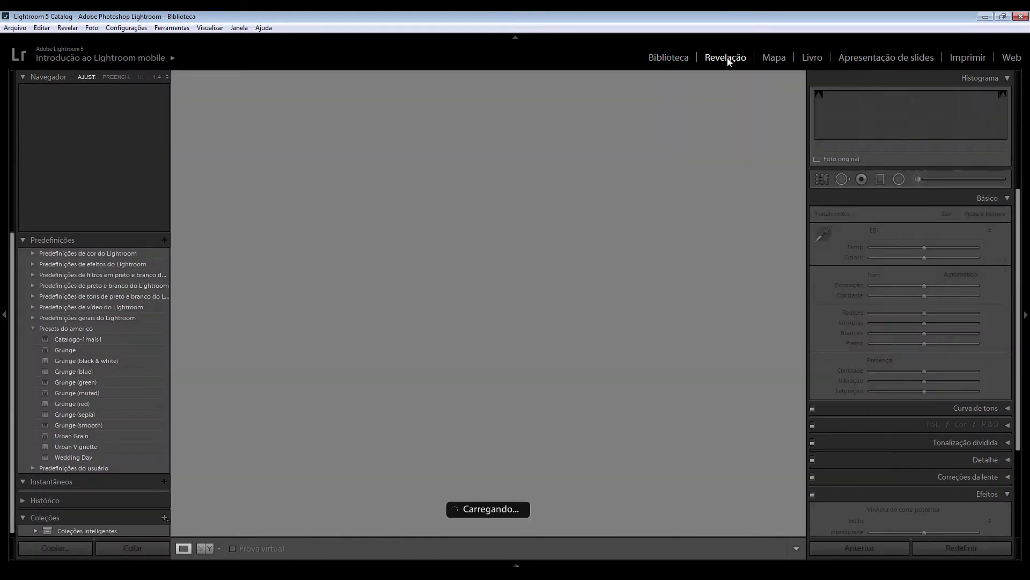
pyautogui.click(117, 456)
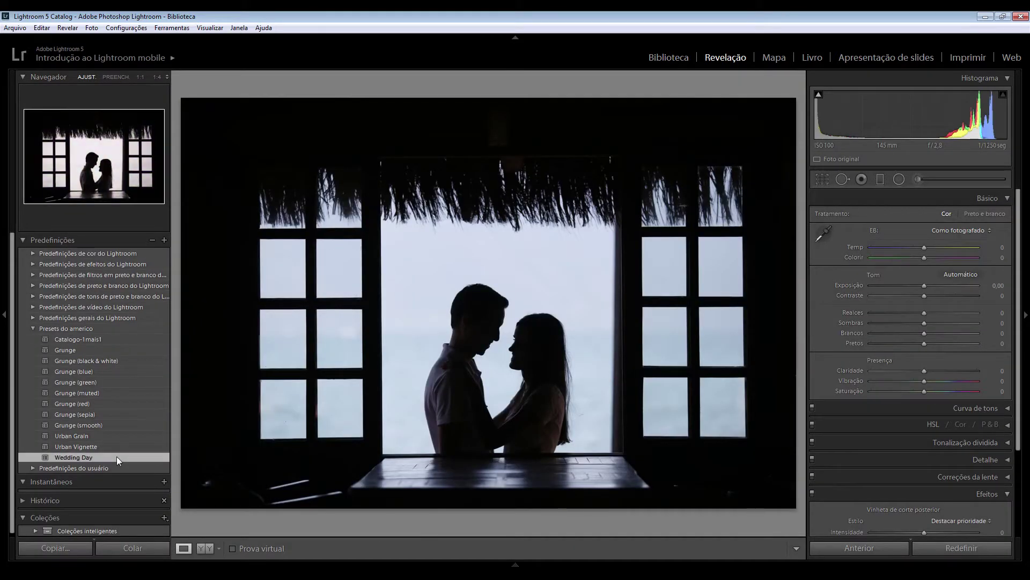
pyautogui.click(90, 446)
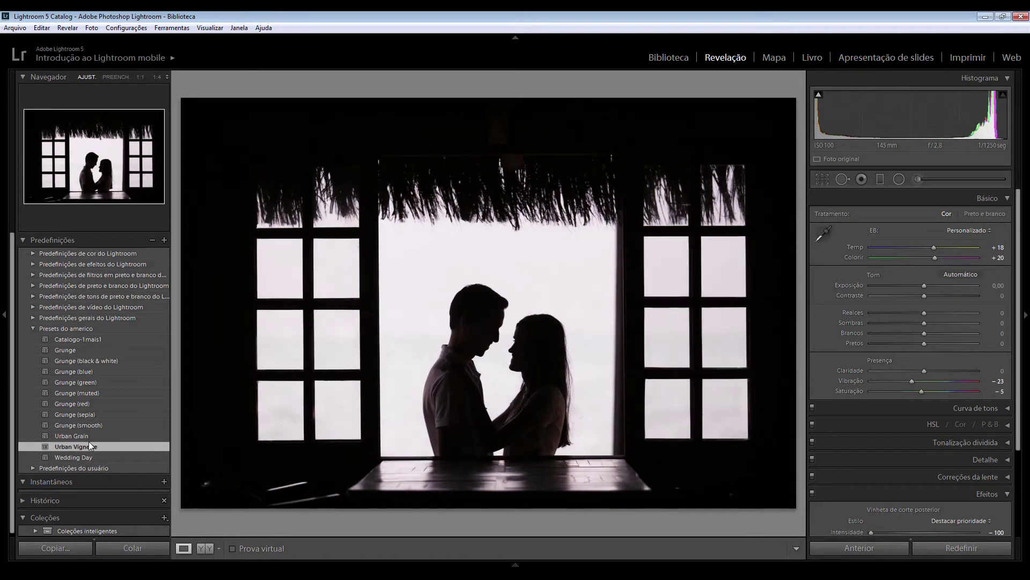
pyautogui.click(74, 395)
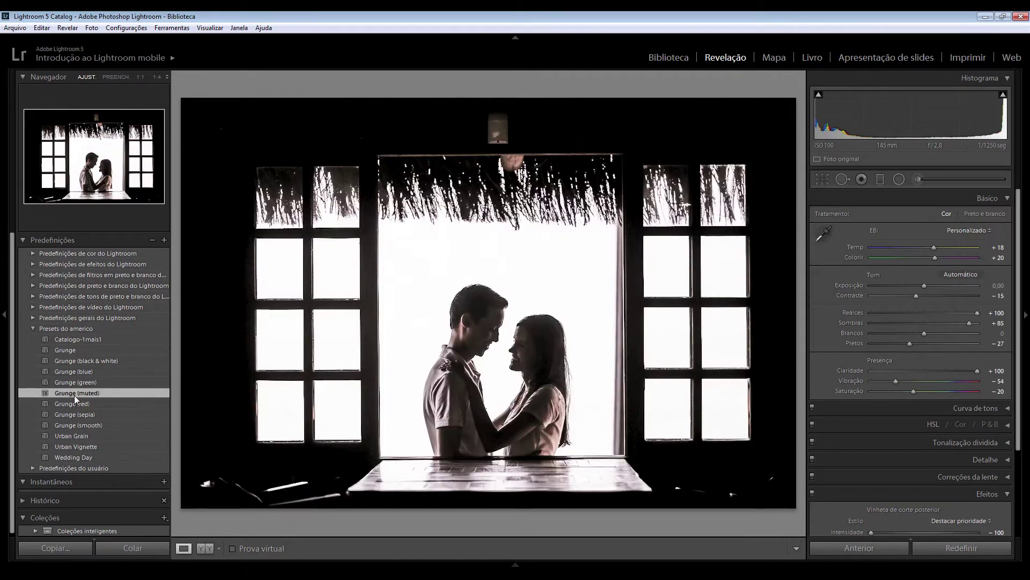
pyautogui.click(941, 552)
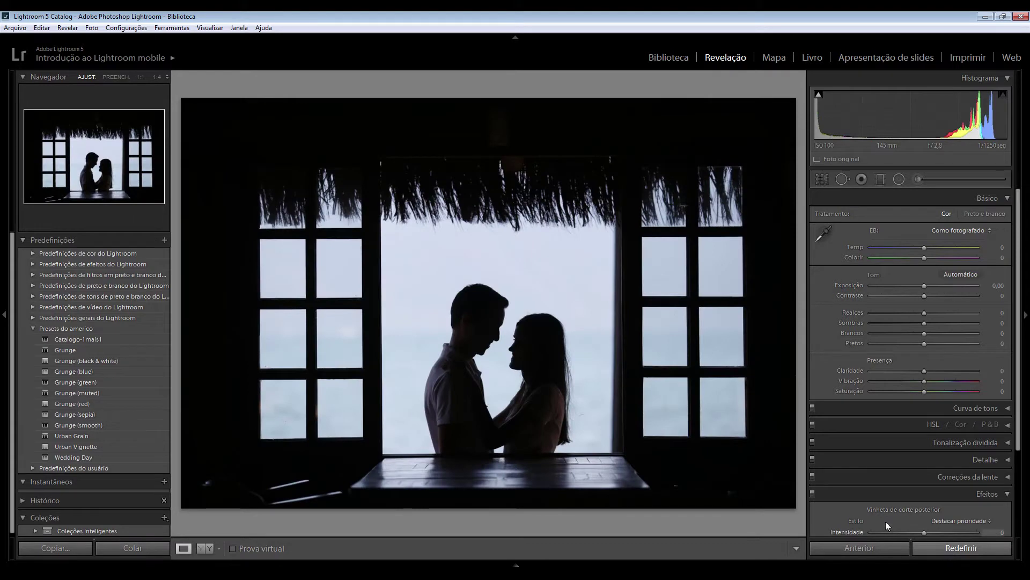
pyautogui.click(86, 340)
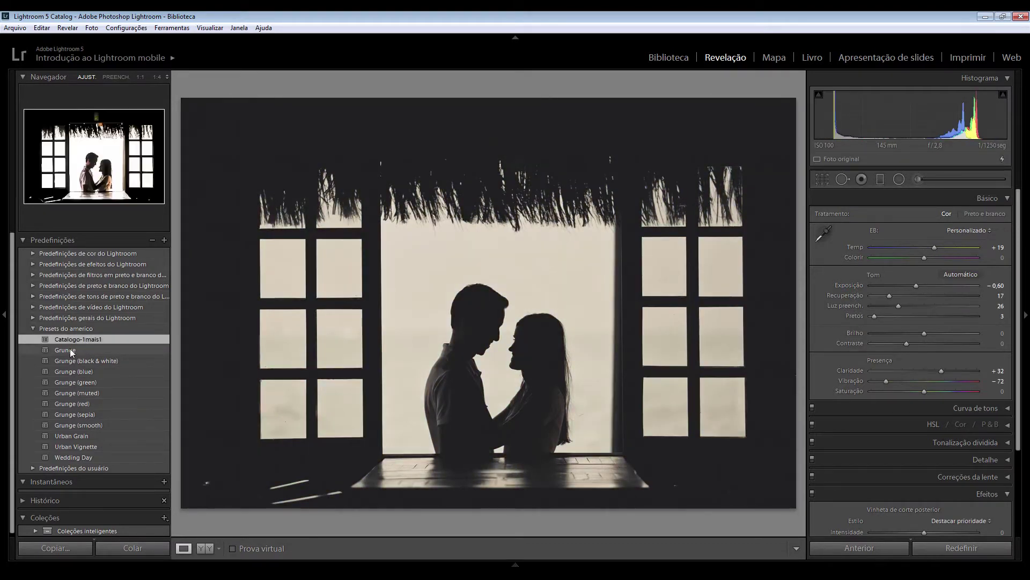
pyautogui.click(70, 349)
pyautogui.click(75, 341)
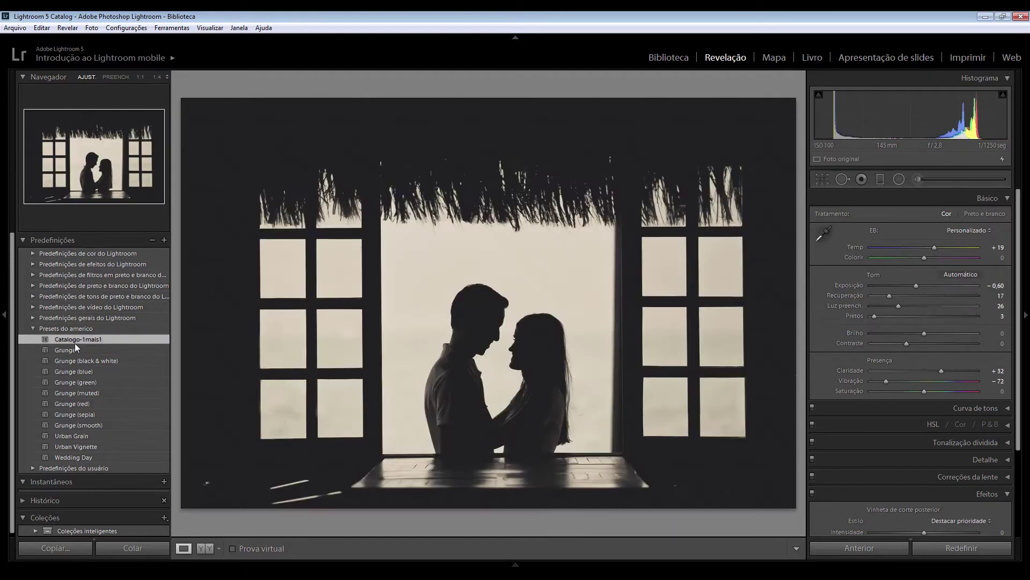
# Set Temp to +85, Brilho to -95, Contraste to +100 and Vibração to +41.
pyautogui.moveTo(938, 248)
pyautogui.mouseDown()
pyautogui.moveTo(972, 248)
pyautogui.moveTo(956, 258)
pyautogui.mouseUp()
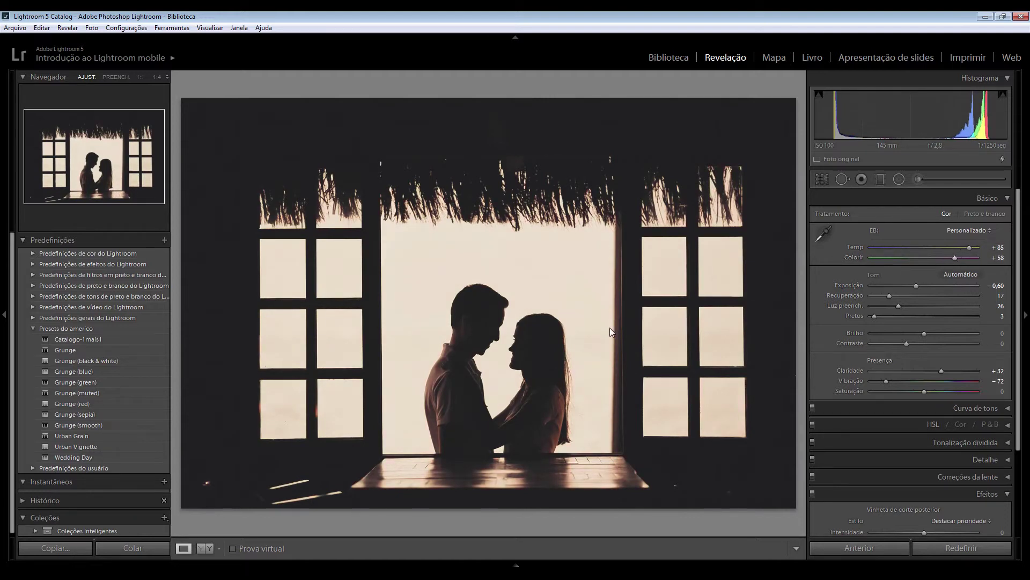
pyautogui.moveTo(925, 336); pyautogui.dragTo(891, 337)
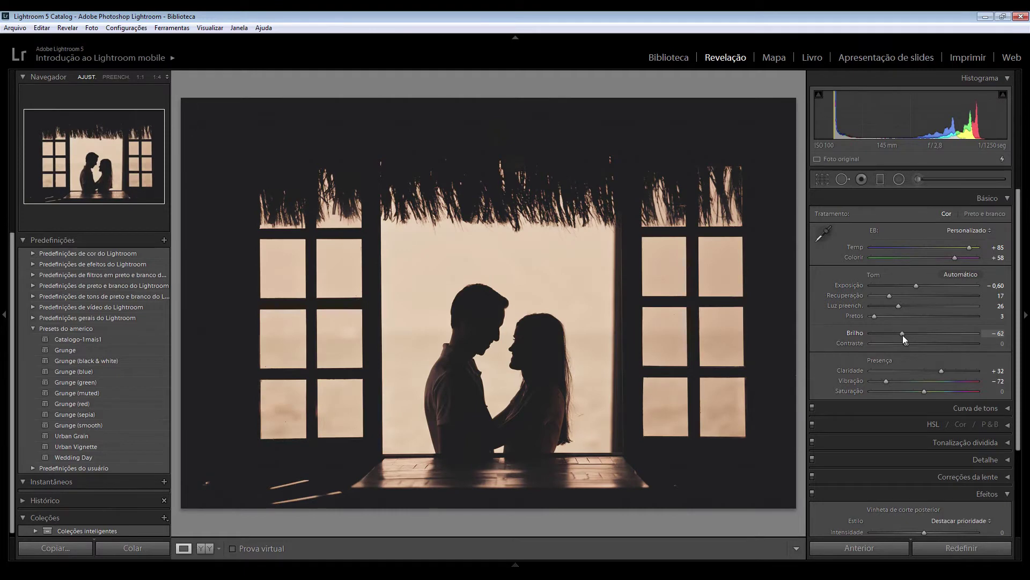
pyautogui.moveTo(908, 343); pyautogui.dragTo(978, 342)
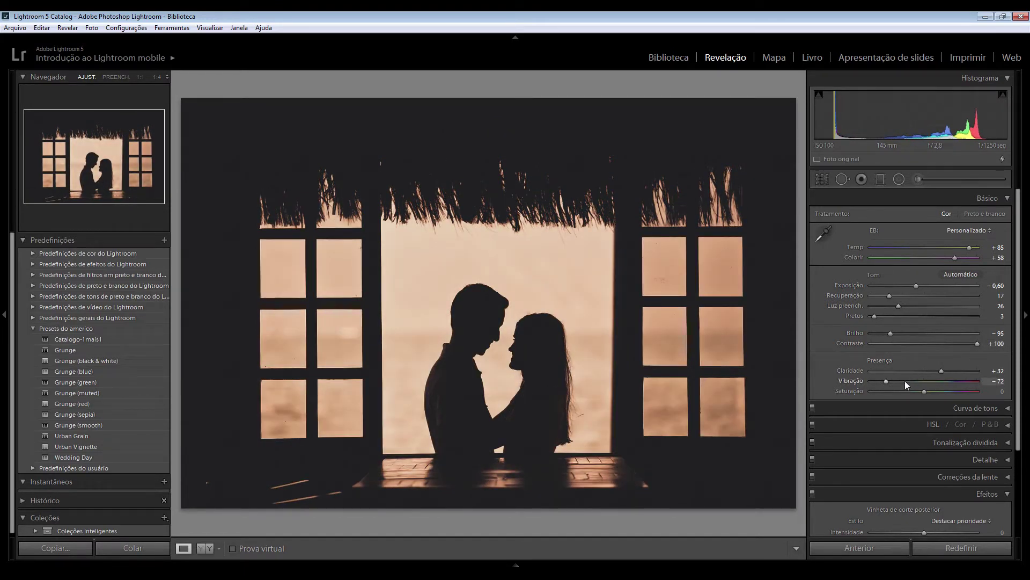
pyautogui.moveTo(885, 382); pyautogui.dragTo(945, 381)
# Zoom in on the couple's faces and back out, then show the Before/After comparison.
pyautogui.click(475, 334)
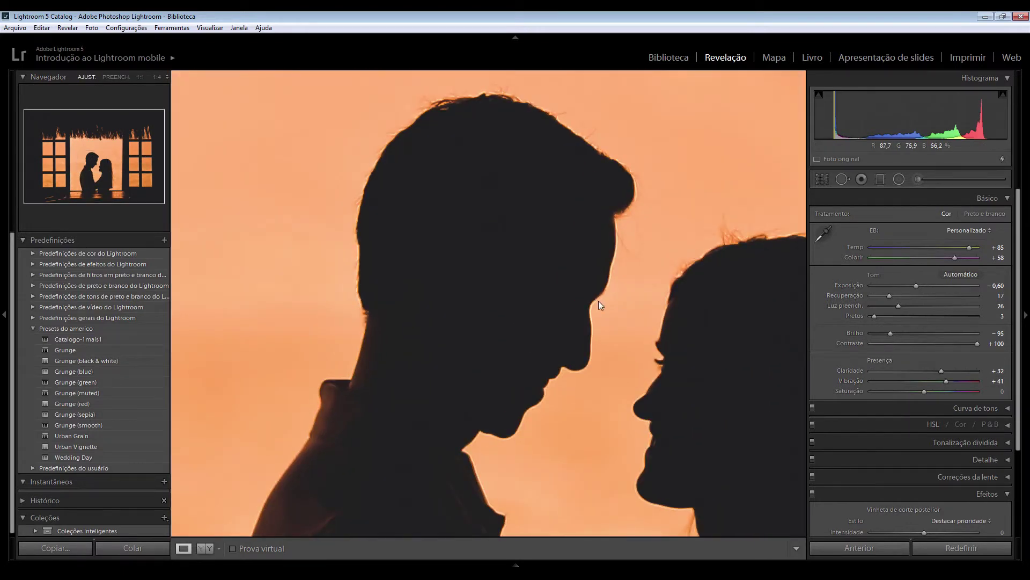
pyautogui.click(598, 309)
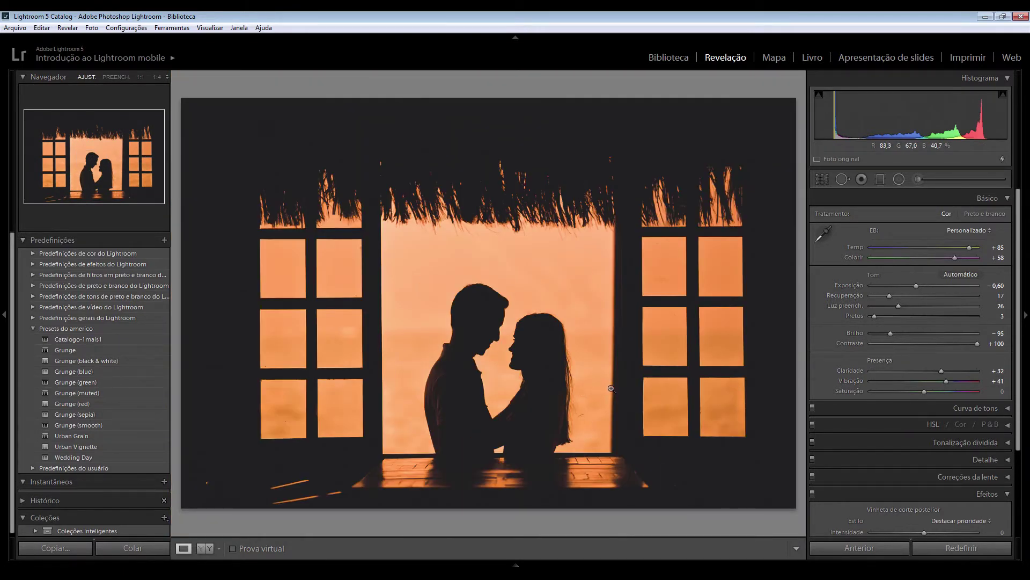
pyautogui.click(202, 548)
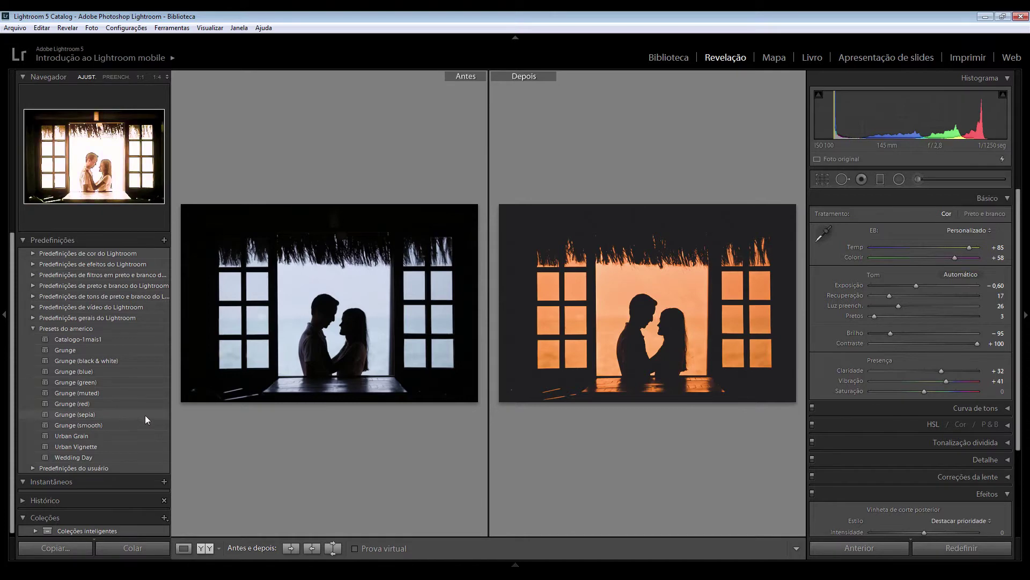
# Preview Wedding Day, reset the silhouette photo, and return from split Before/After to the single Loupe view.
pyautogui.click(99, 458)
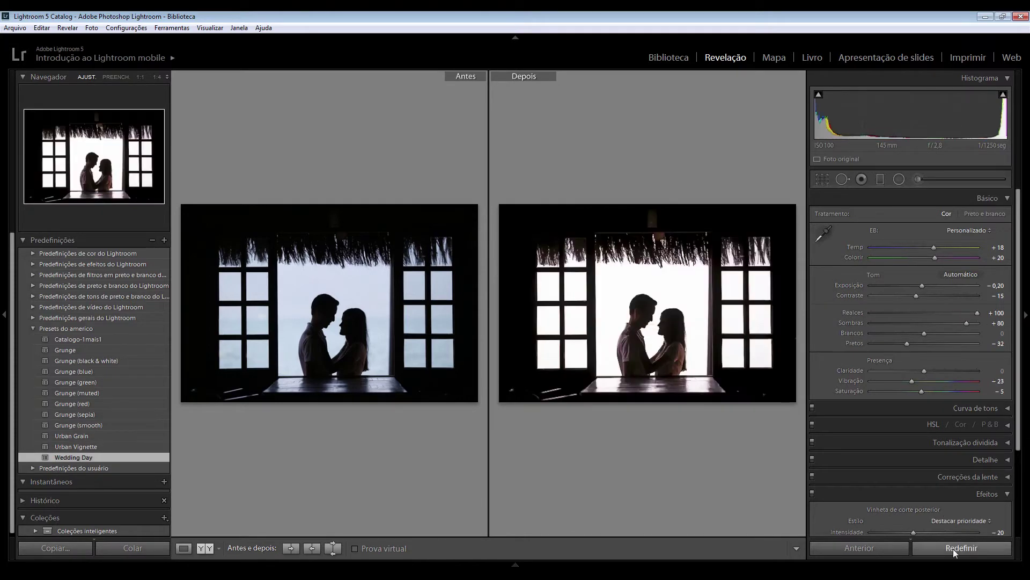
pyautogui.click(954, 549)
pyautogui.click(202, 549)
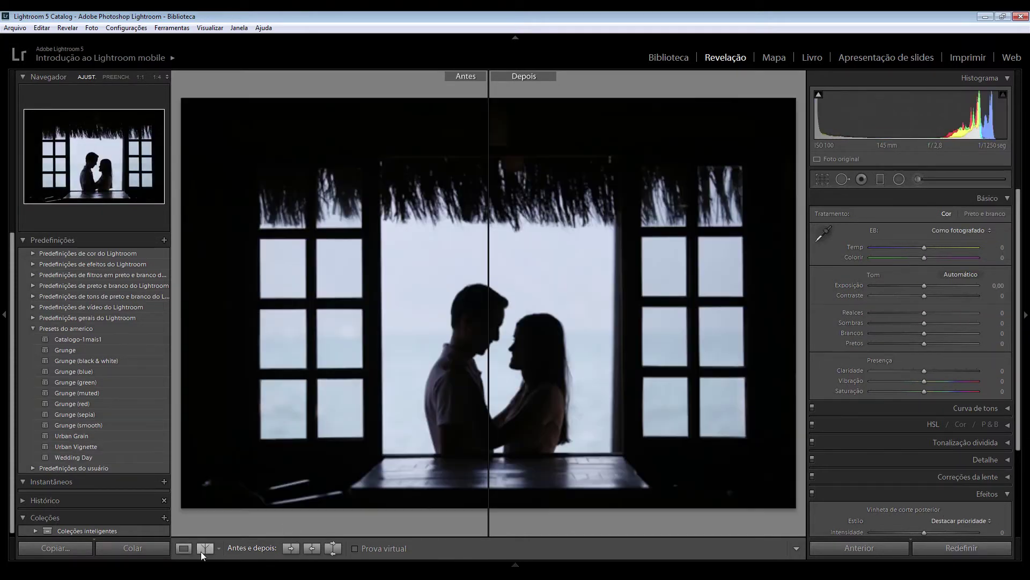
pyautogui.click(187, 548)
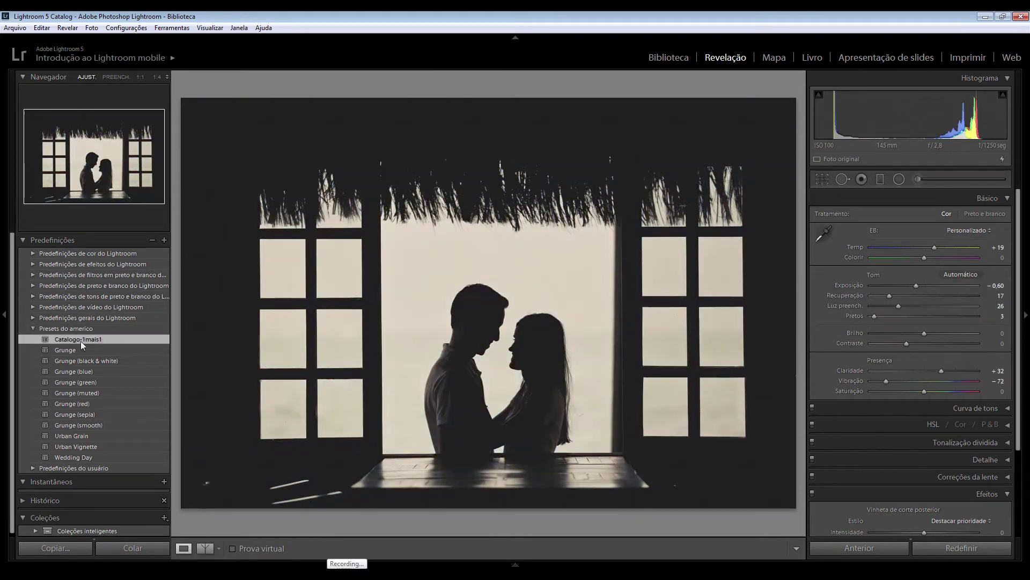
# Try the Grunge and Grunge (black & white) presets, then reset the photo to its original colours.
pyautogui.click(75, 349)
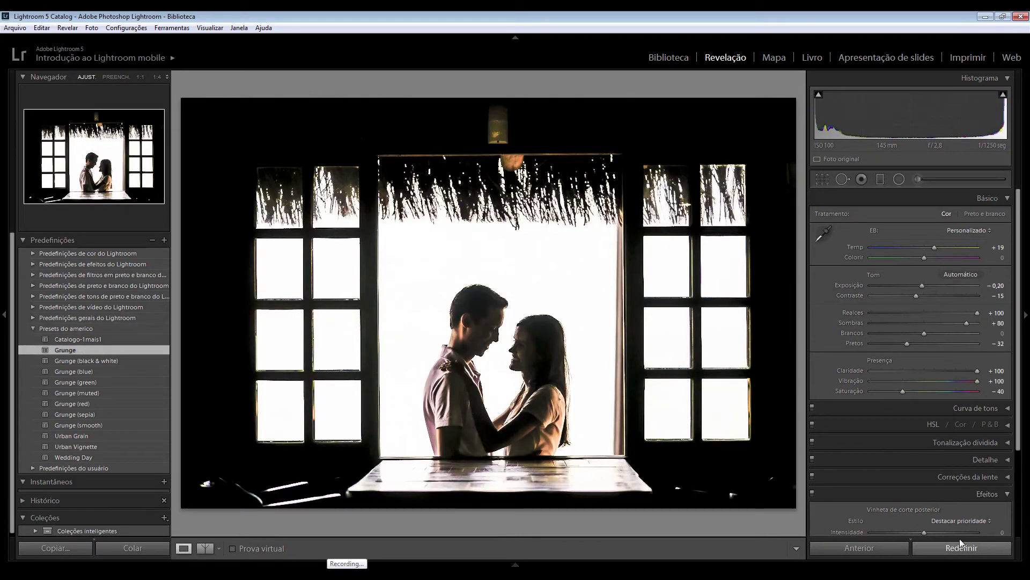
pyautogui.click(963, 547)
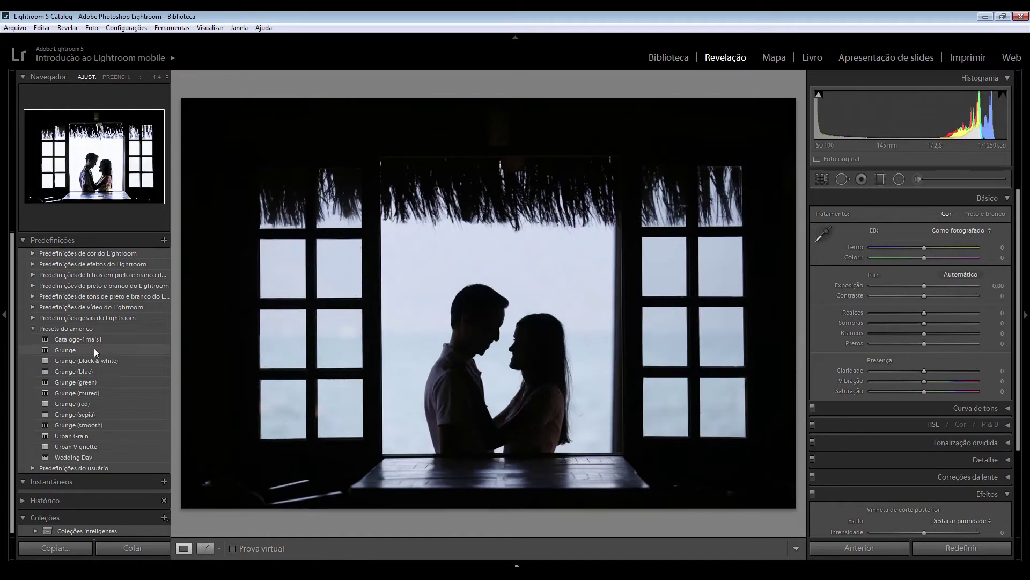
pyautogui.click(95, 348)
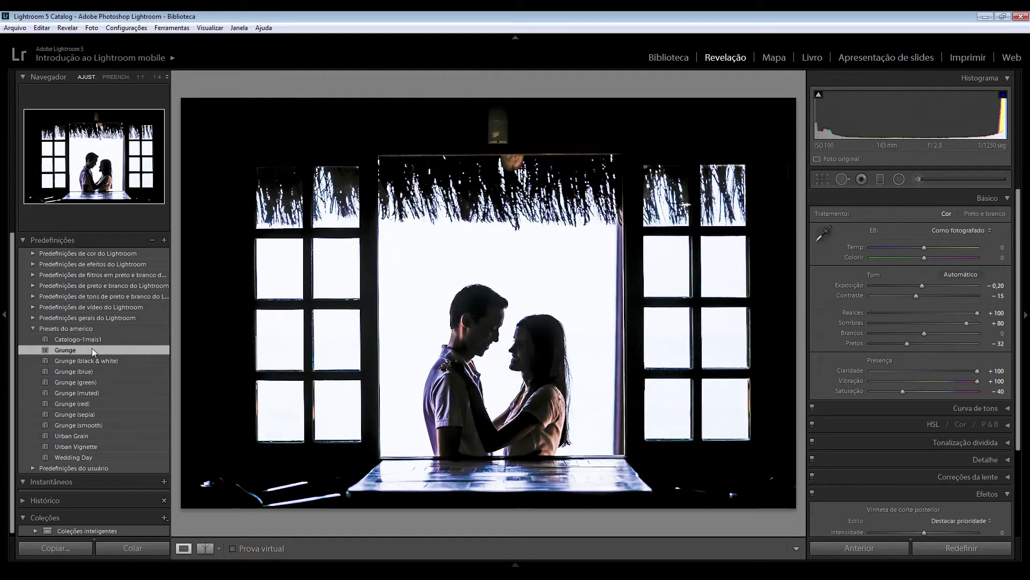
pyautogui.click(85, 361)
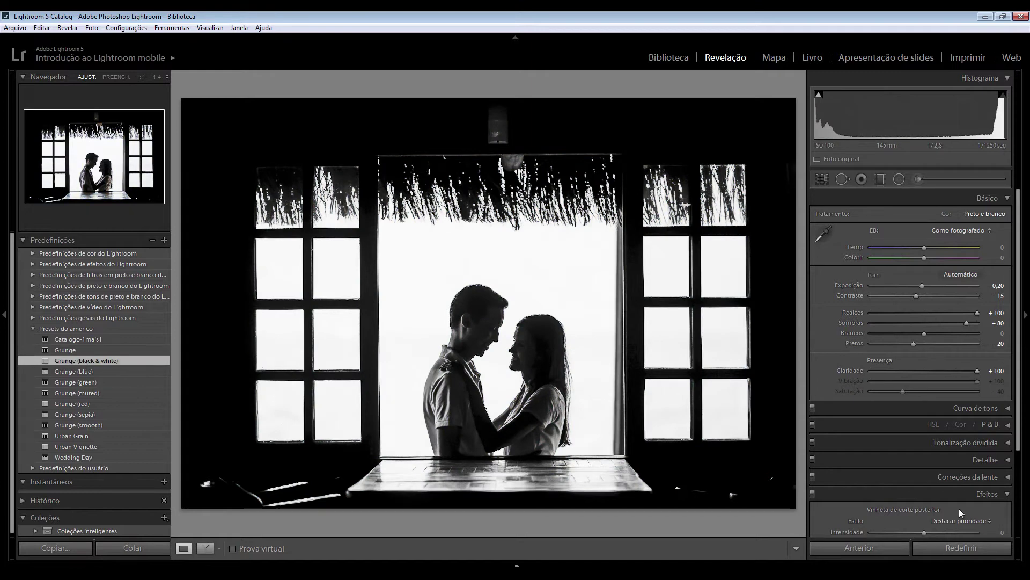
pyautogui.click(946, 547)
# Import both Sunflare .lrtemplate presets from matts_sunflare_effect into Presets do americo.
pyautogui.rightClick(77, 327)
pyautogui.click(125, 372)
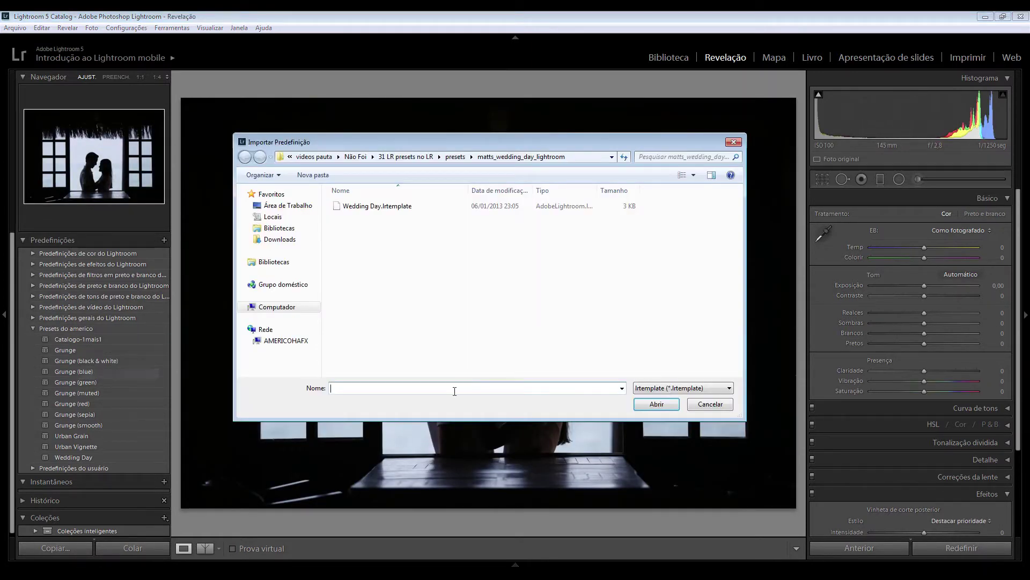
pyautogui.click(454, 156)
pyautogui.doubleClick(404, 232)
pyautogui.keyDown('shift'); pyautogui.click(391, 217); pyautogui.keyUp('shift')
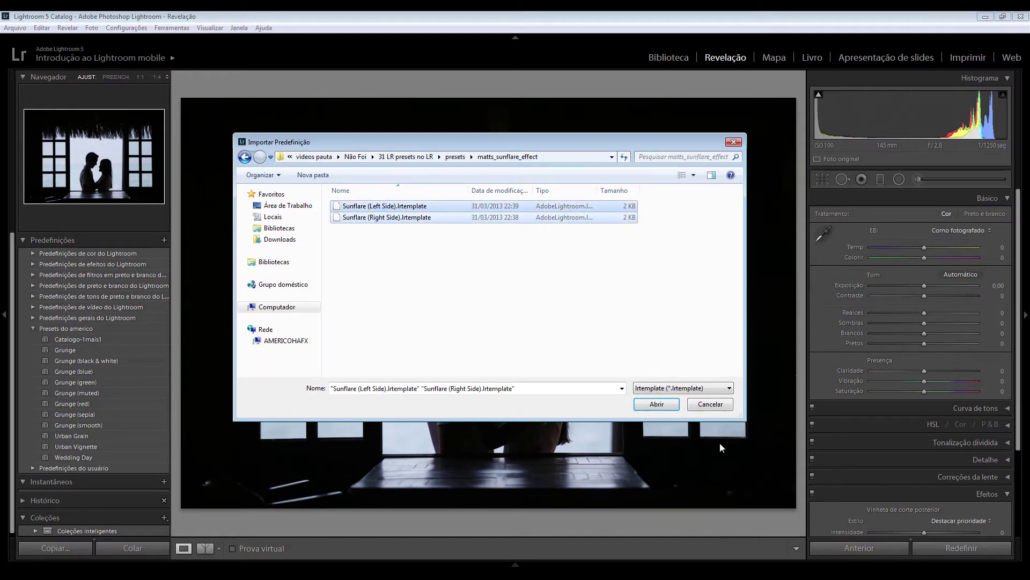
pyautogui.click(638, 406)
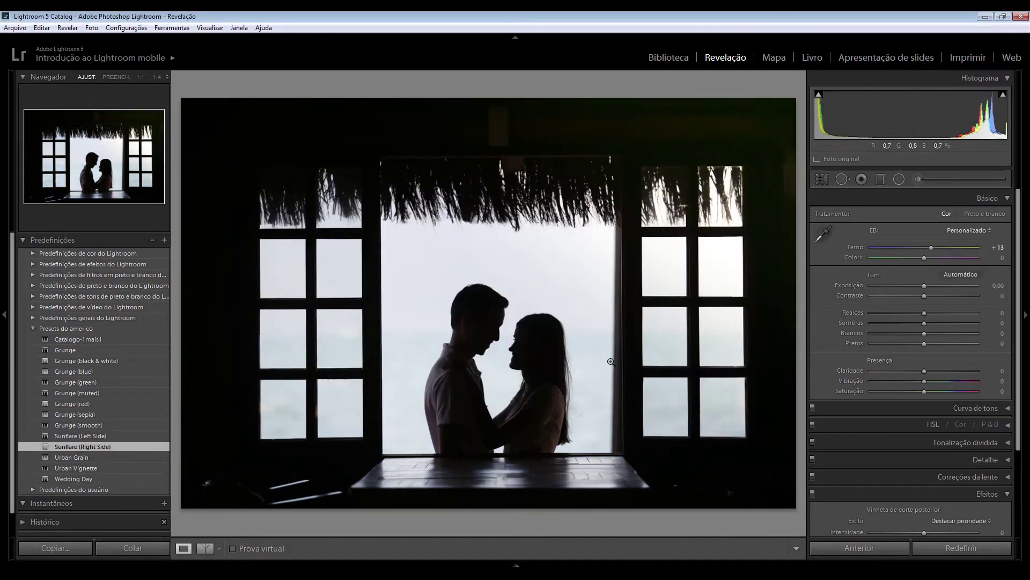
# Reset the silhouette photo, apply Sunflare (Left Side), and return to the Library grid.
pyautogui.click(961, 547)
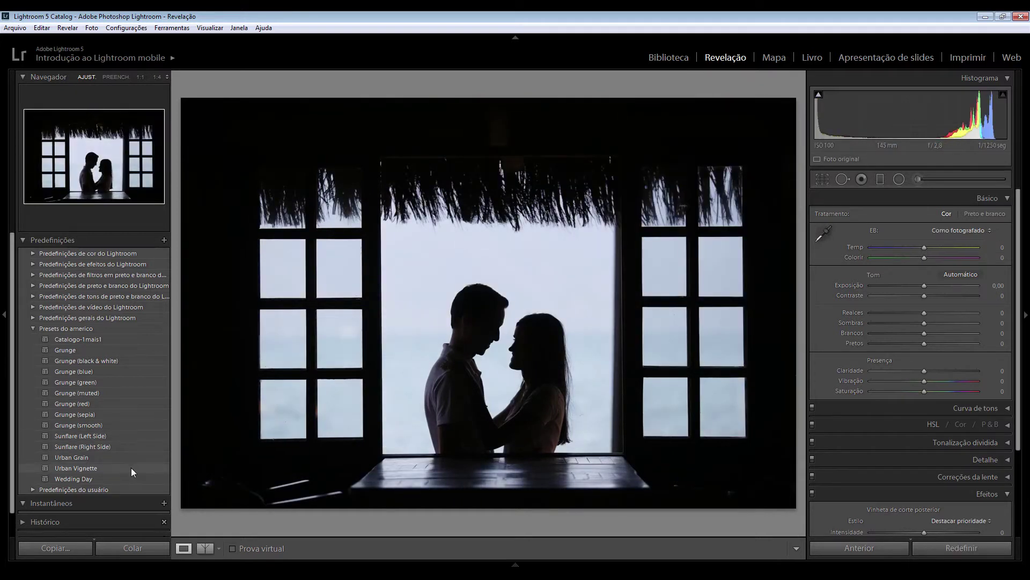
pyautogui.click(123, 436)
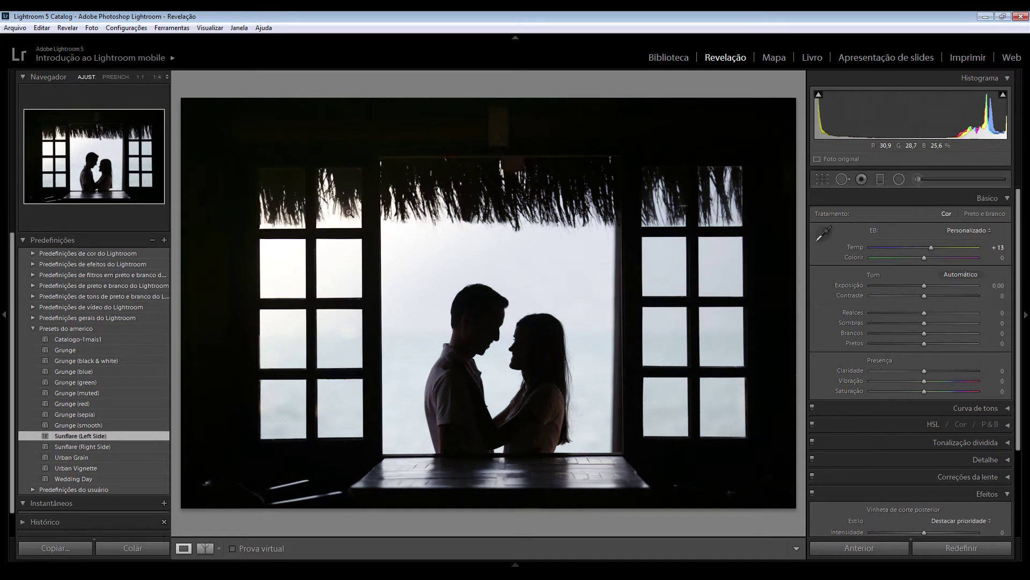
pyautogui.click(678, 56)
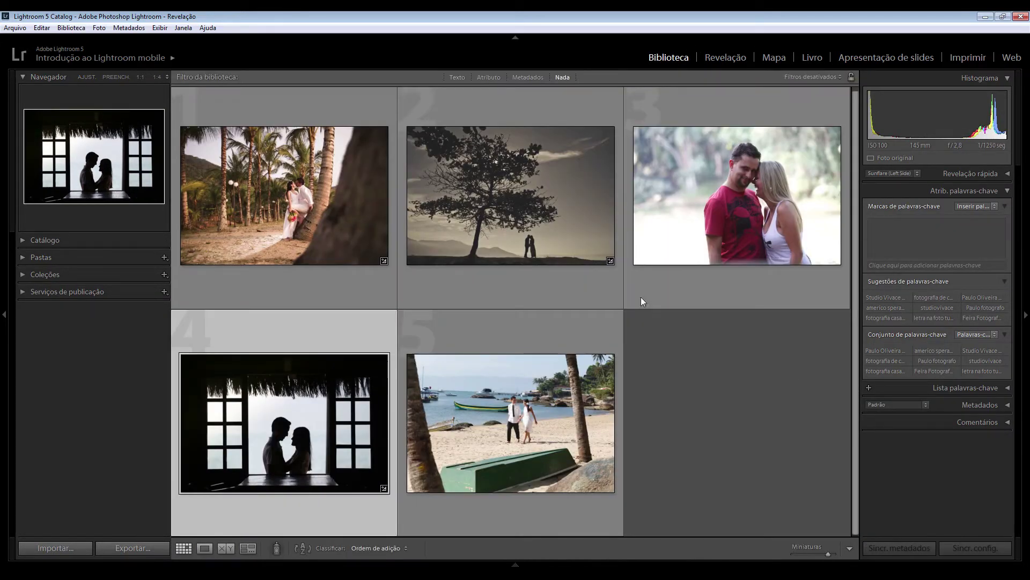
# Open the palm-tree photo in Develop, reset it, and try Sunflare (Right Side).
pyautogui.doubleClick(334, 214)
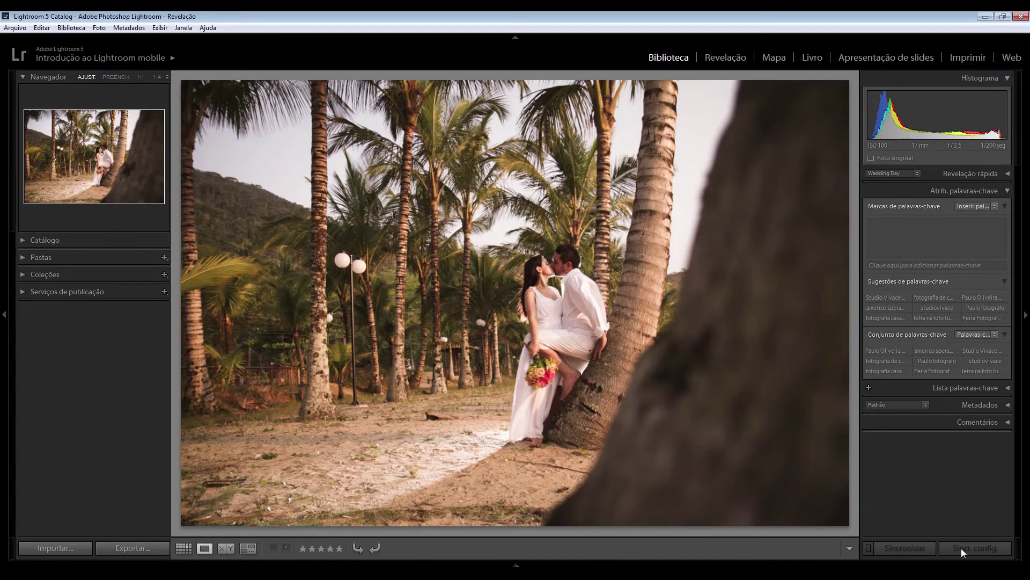
pyautogui.click(711, 59)
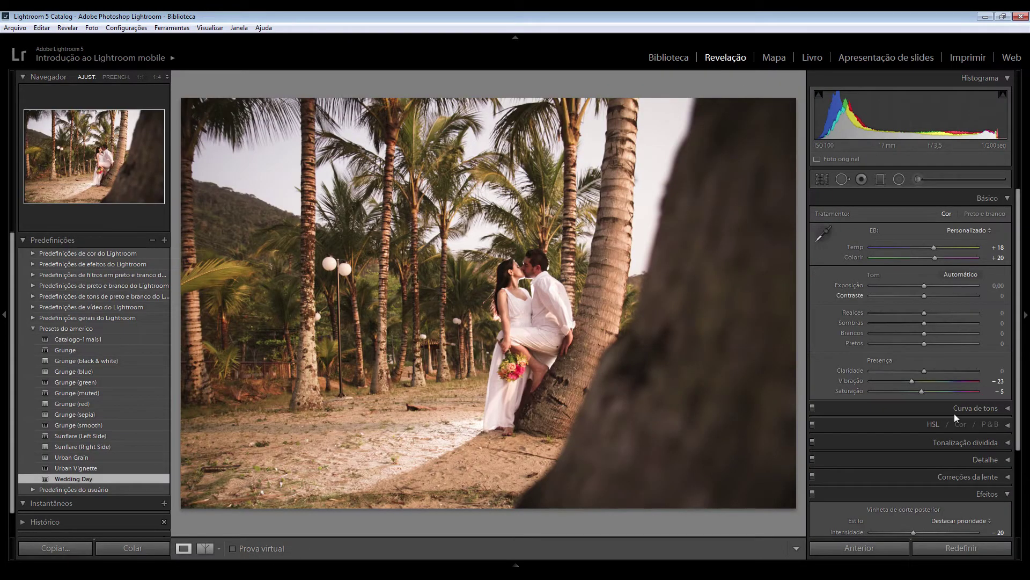
pyautogui.click(974, 546)
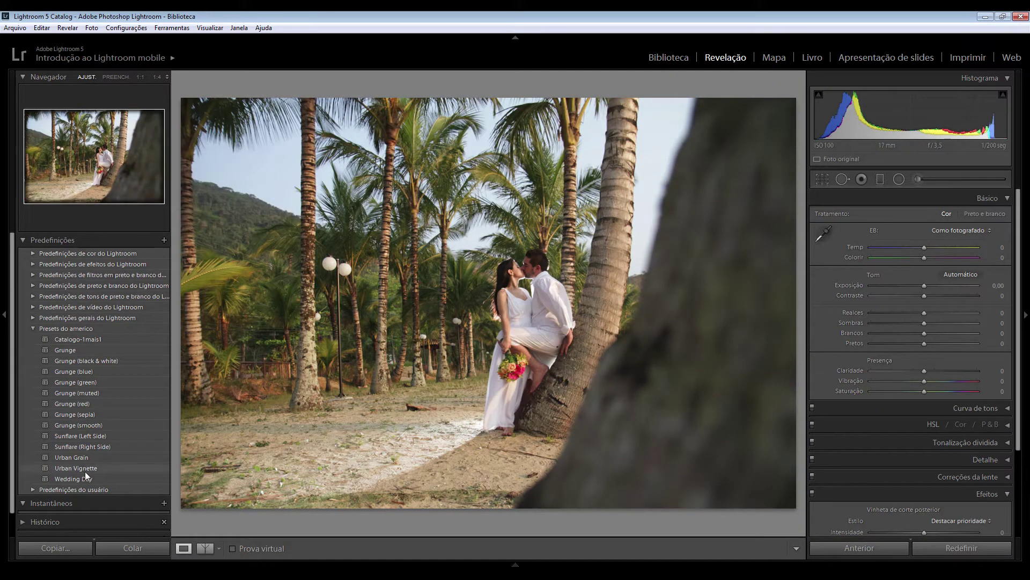
pyautogui.click(85, 443)
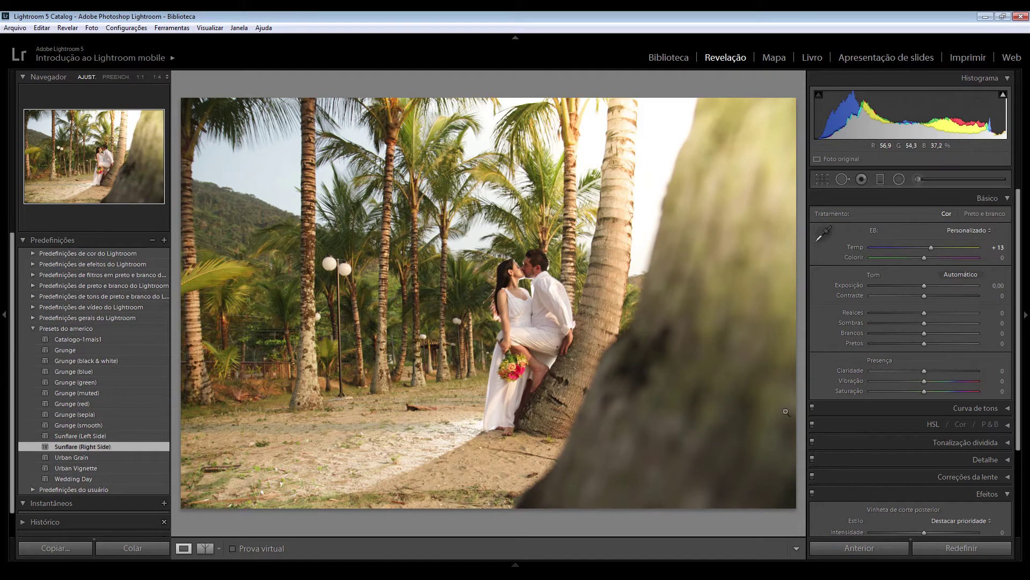
pyautogui.click(932, 544)
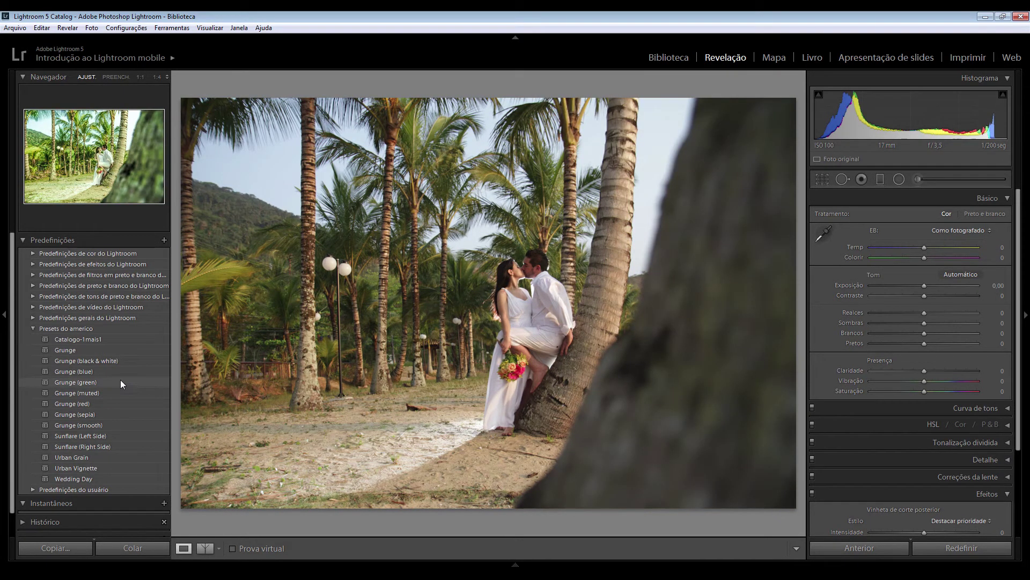
# Try Wedding Day, reset, and settle on the Catalogo-1mais1 preset.
pyautogui.click(116, 476)
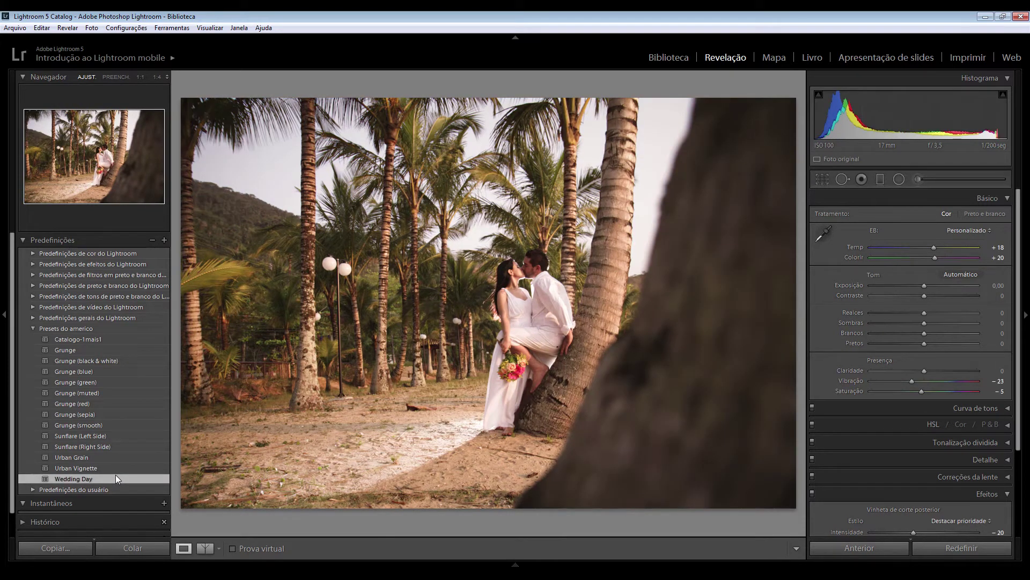
pyautogui.click(954, 548)
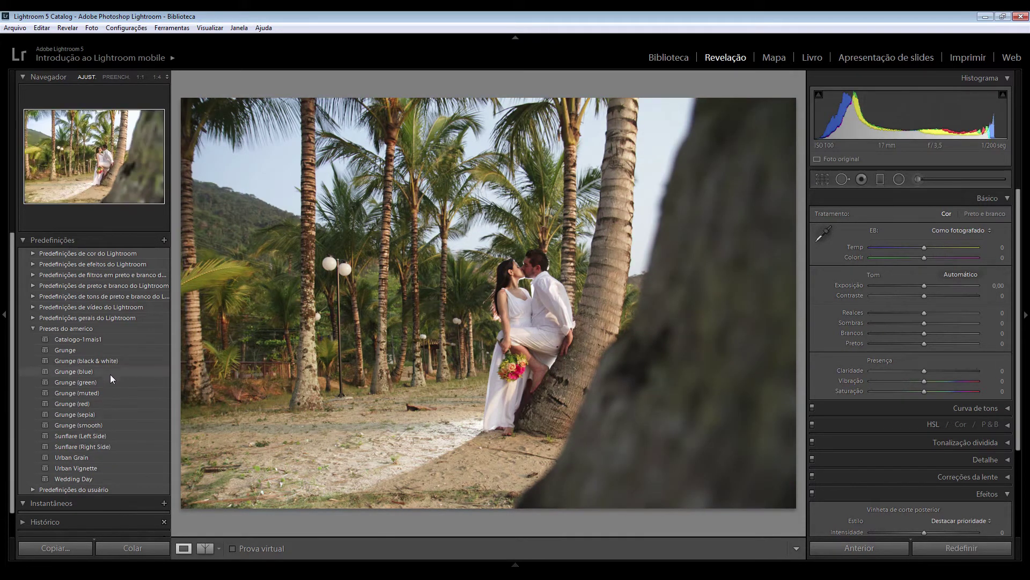
pyautogui.click(112, 341)
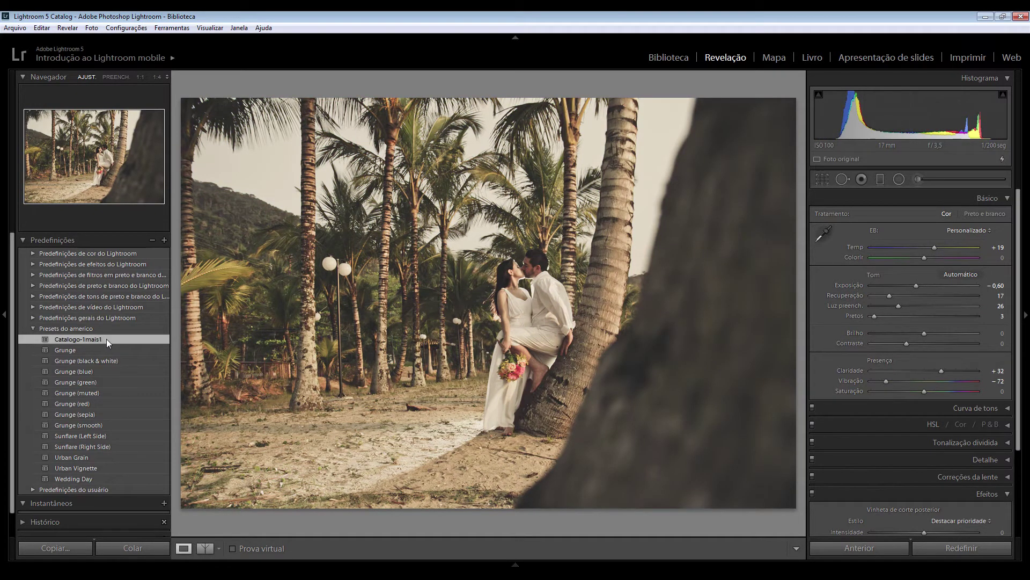
pyautogui.rightClick(107, 339)
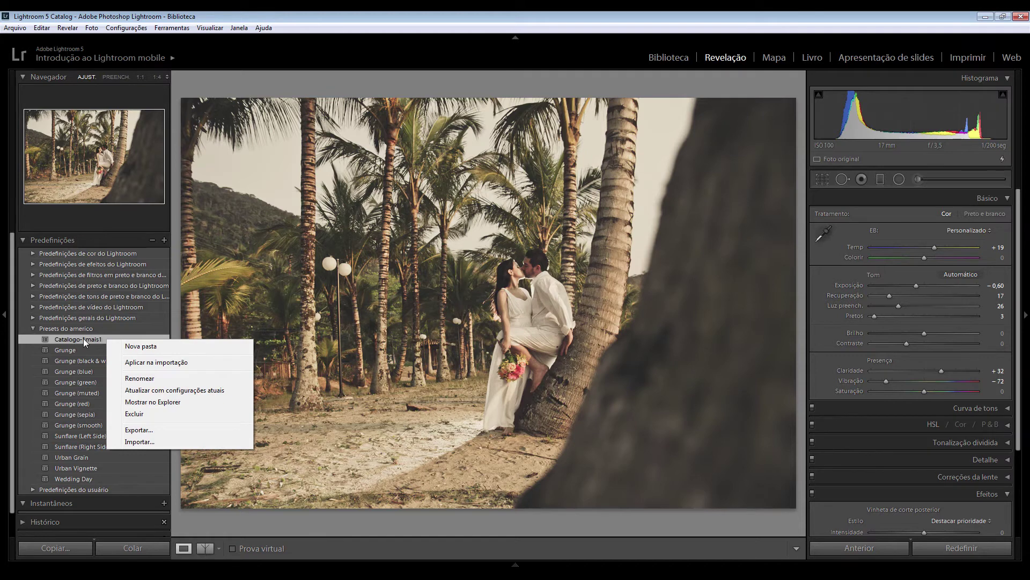
# Rename the Catalogo-1mais1 preset to a new custom name, then apply Sunflare (Right Side).
pyautogui.click(83, 338)
pyautogui.rightClick(84, 338)
pyautogui.click(137, 377)
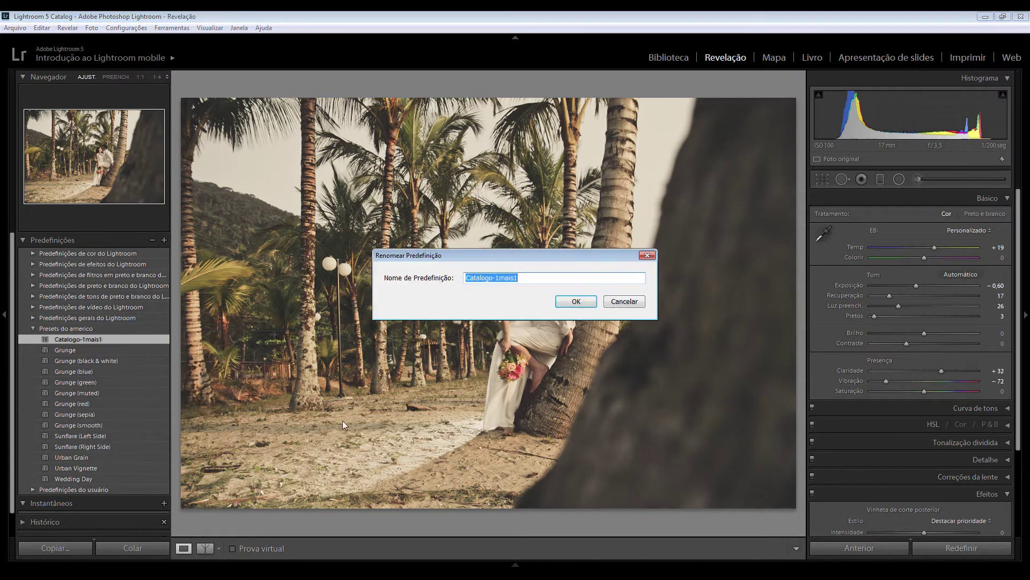
pyautogui.write('evandro rocha 01')
pyautogui.click(576, 301)
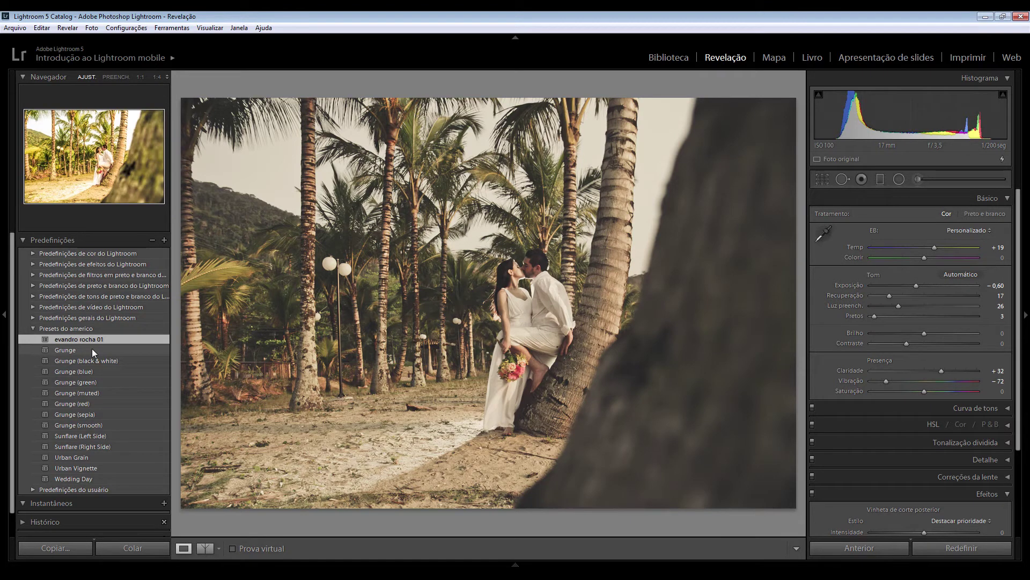
pyautogui.click(126, 445)
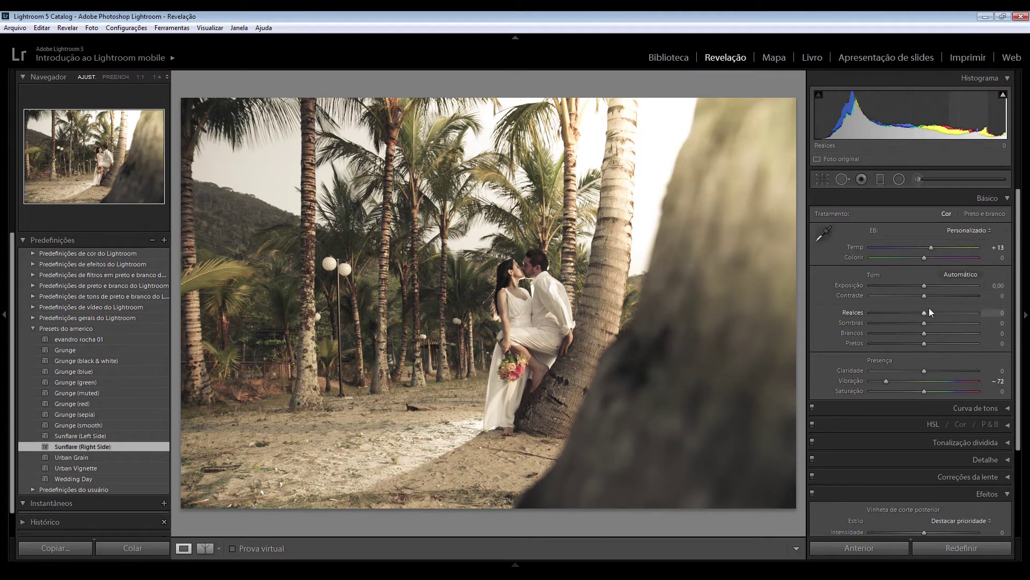
# Brighten the highlights and restore a little vibrance, checking detail near the palms.
pyautogui.moveTo(925, 314); pyautogui.dragTo(975, 323)
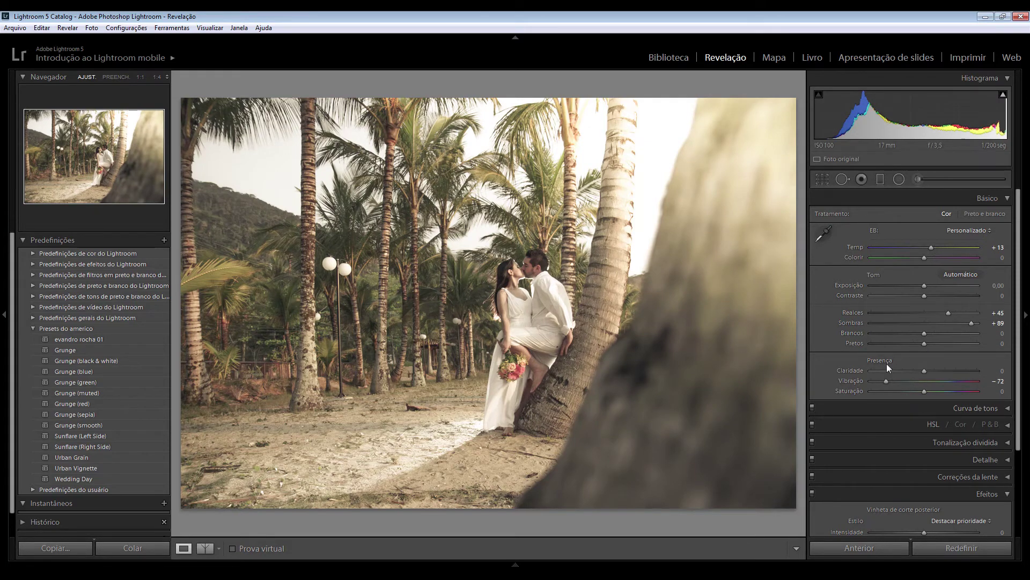
pyautogui.click(464, 292)
pyautogui.click(466, 291)
pyautogui.moveTo(890, 382)
pyautogui.mouseDown()
pyautogui.moveTo(941, 391)
pyautogui.moveTo(897, 391)
pyautogui.moveTo(919, 383)
pyautogui.mouseUp()
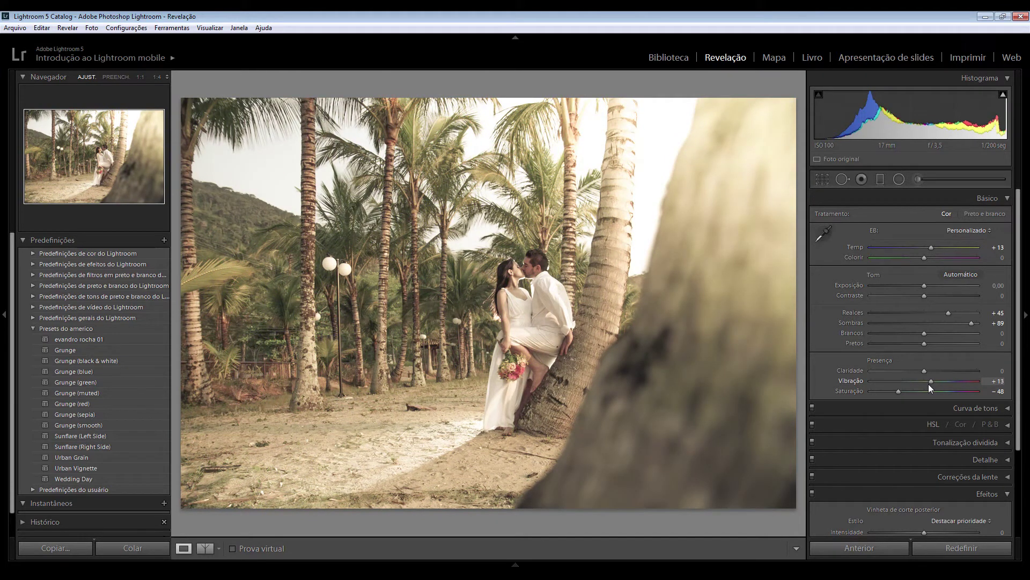
pyautogui.moveTo(929, 385); pyautogui.dragTo(925, 385)
# Fine-tune the tint, pull the whites fully down and lower clarity to −78.
pyautogui.moveTo(925, 259); pyautogui.dragTo(904, 259)
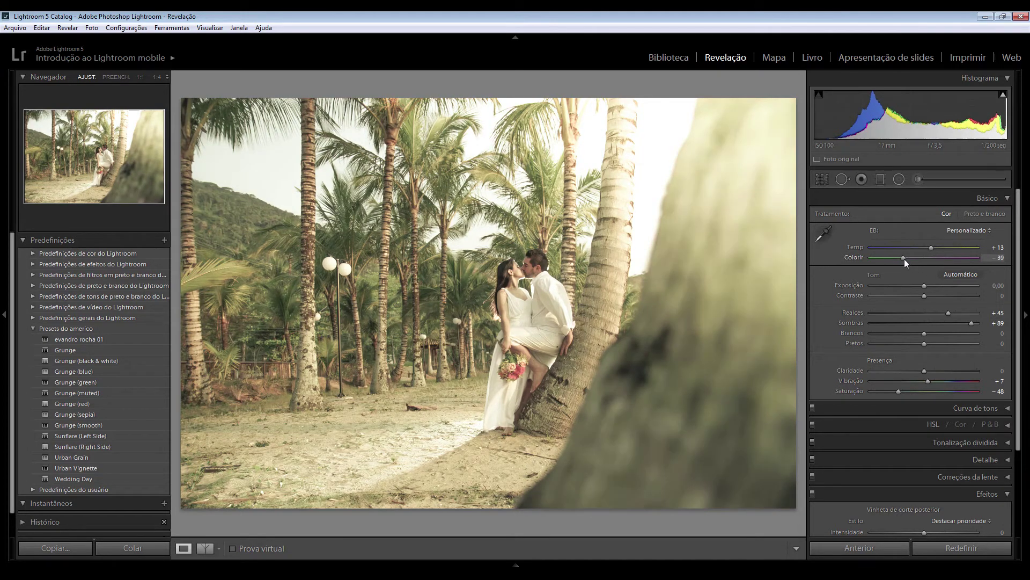
pyautogui.moveTo(904, 258)
pyautogui.mouseDown()
pyautogui.moveTo(966, 263)
pyautogui.moveTo(928, 263)
pyautogui.mouseUp()
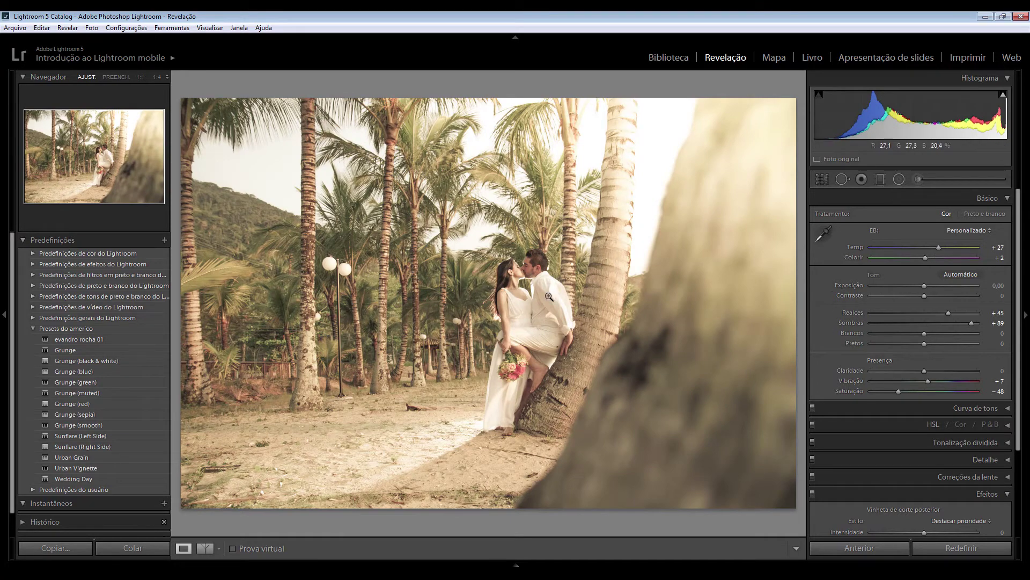
pyautogui.moveTo(925, 333); pyautogui.dragTo(871, 333)
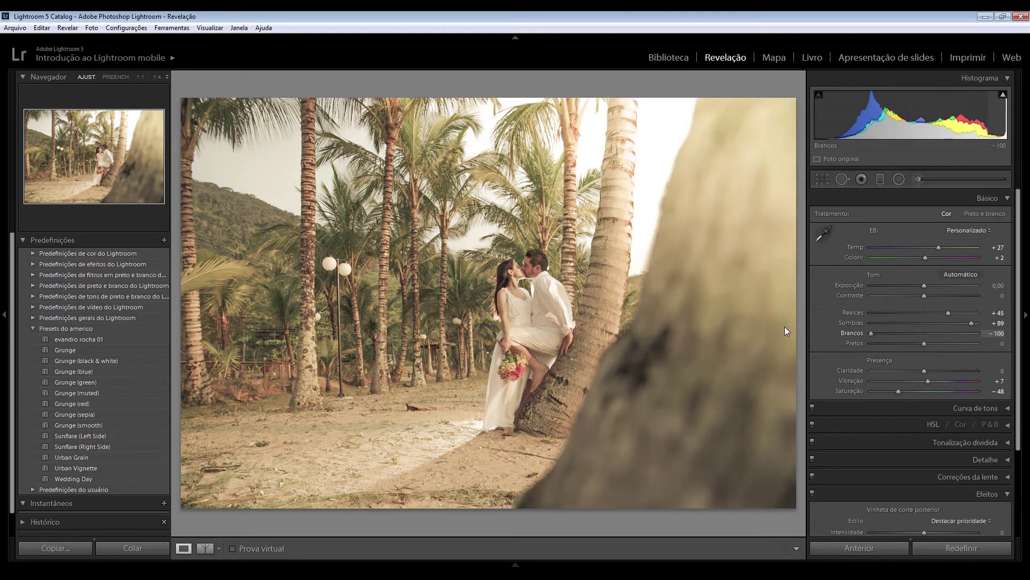
pyautogui.click(534, 321)
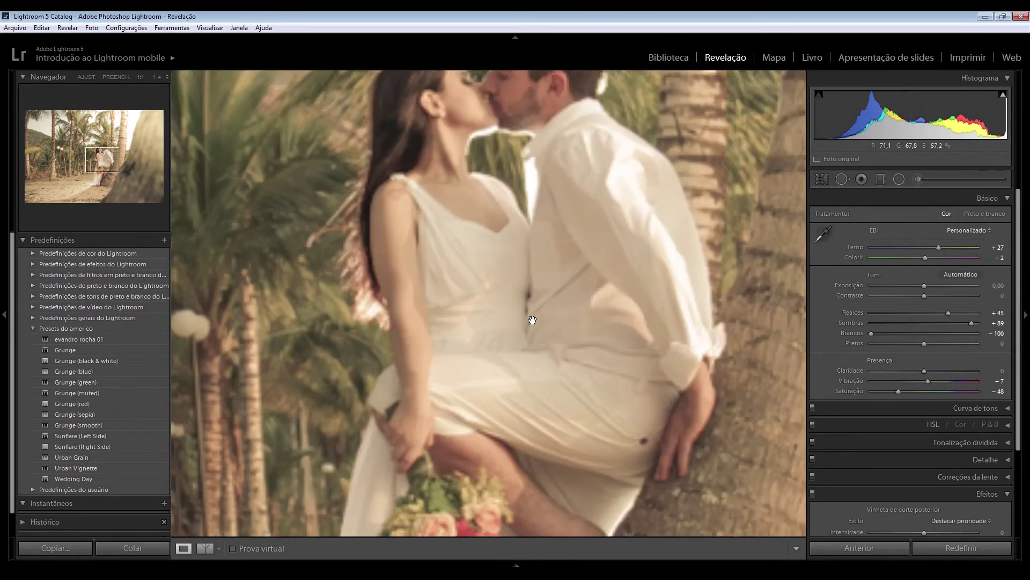
pyautogui.scroll(3, 534, 316)
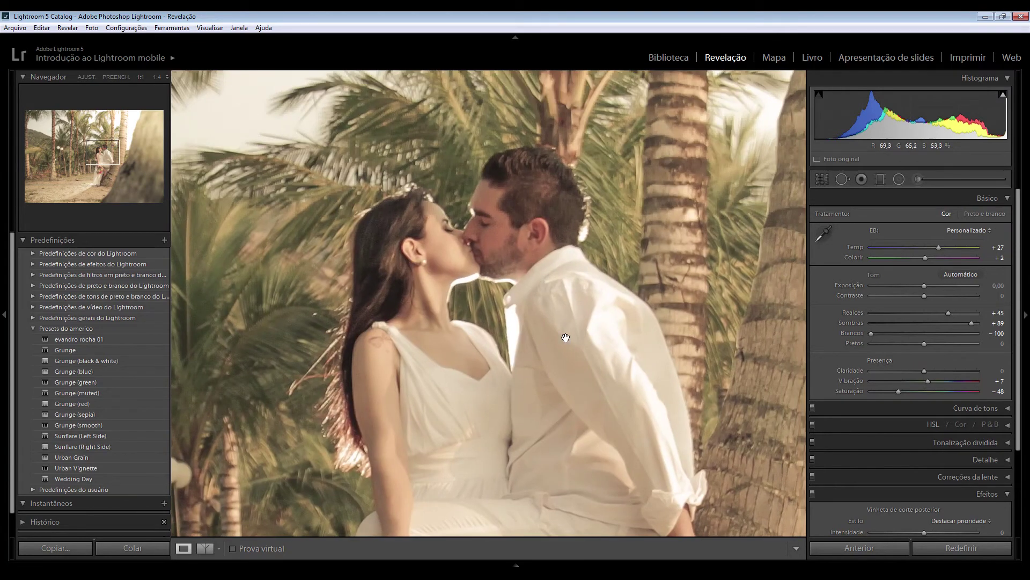
pyautogui.click(565, 322)
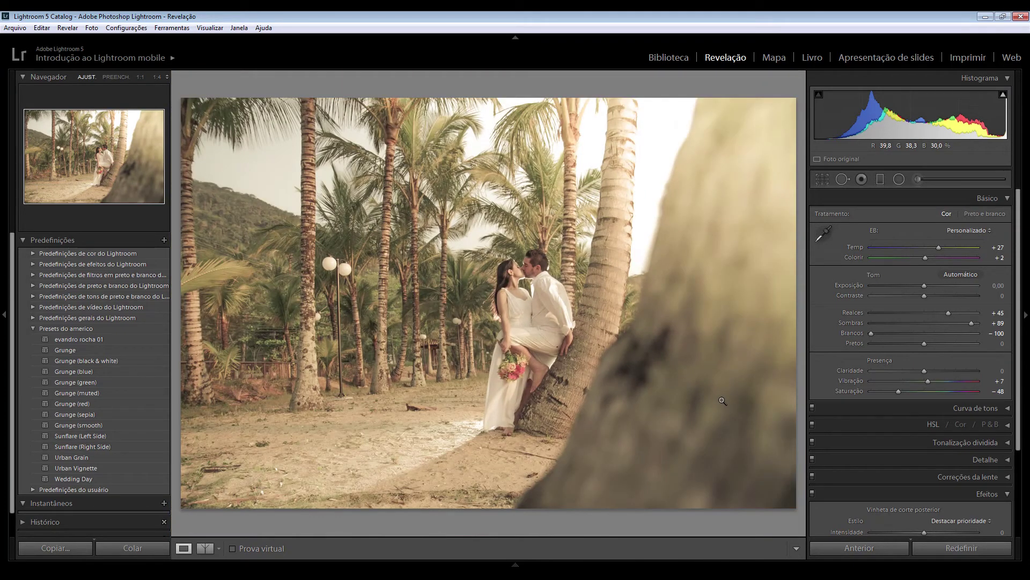
pyautogui.moveTo(924, 372)
pyautogui.mouseDown()
pyautogui.moveTo(883, 375)
pyautogui.moveTo(970, 385)
pyautogui.mouseUp()
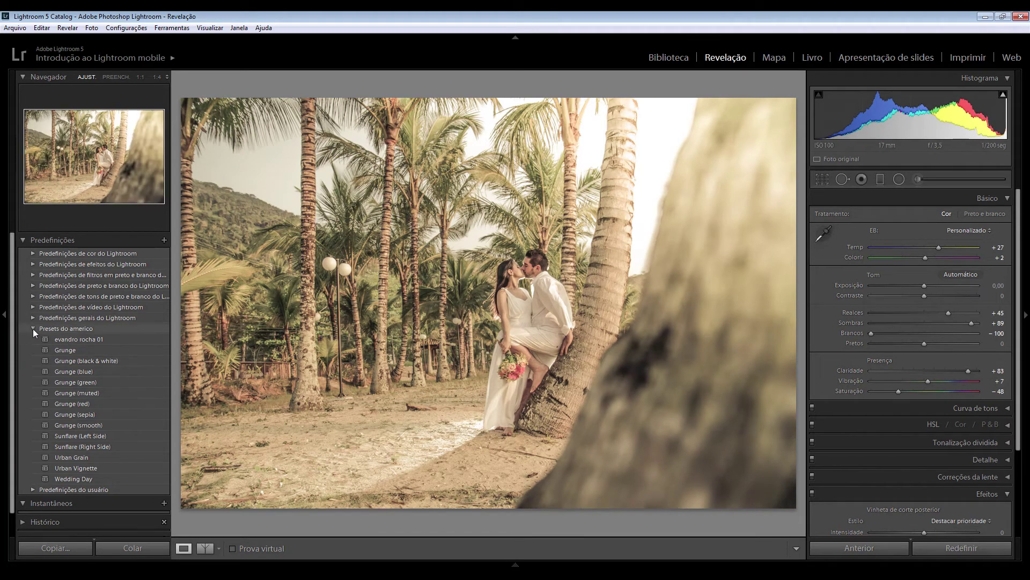
# Collapse the Presets do americo folder and return to the Library module.
pyautogui.click(33, 329)
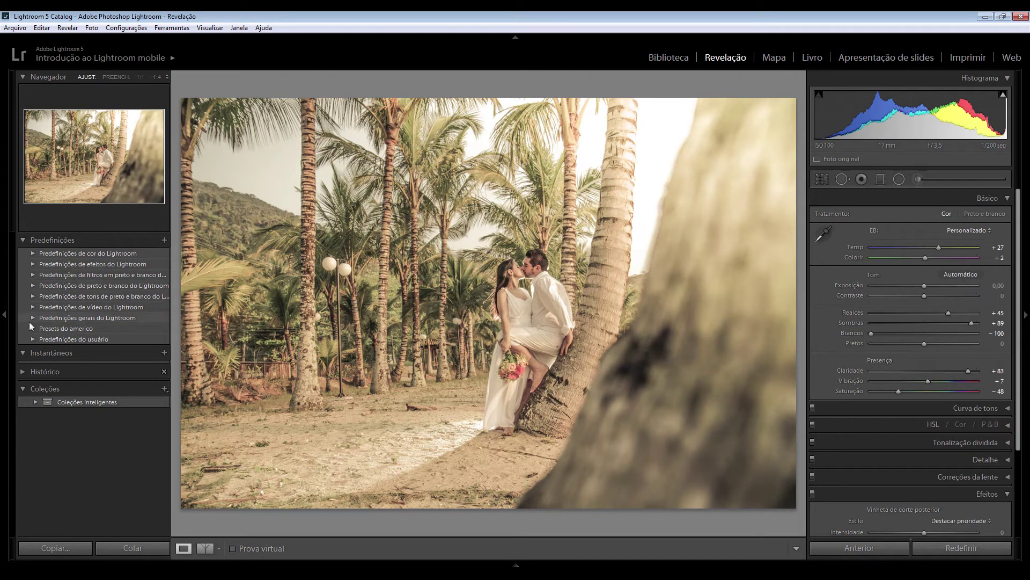
pyautogui.rightClick(97, 330)
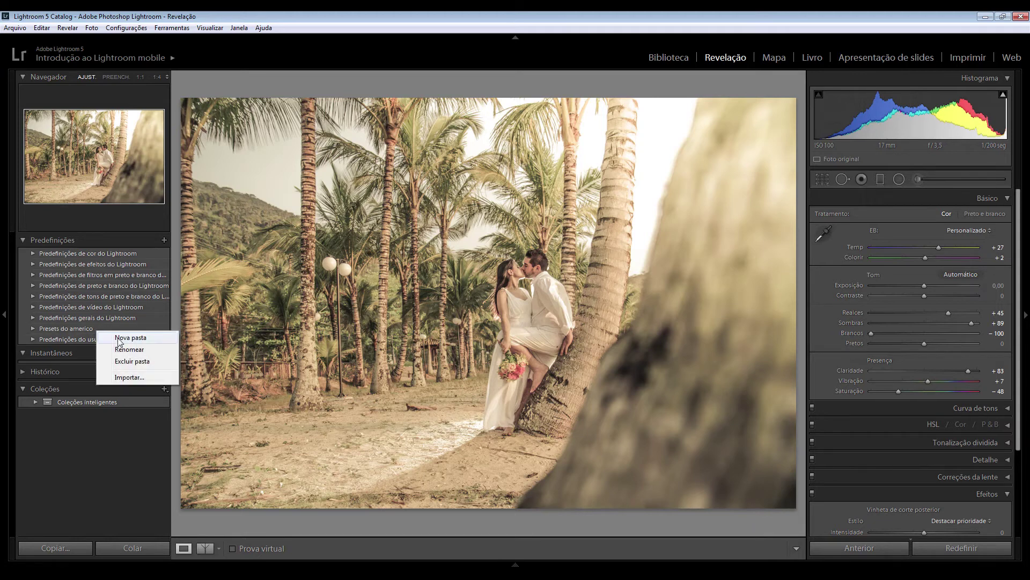
pyautogui.click(31, 330)
pyautogui.scroll(-1, 118, 377)
pyautogui.scroll(1, 118, 378)
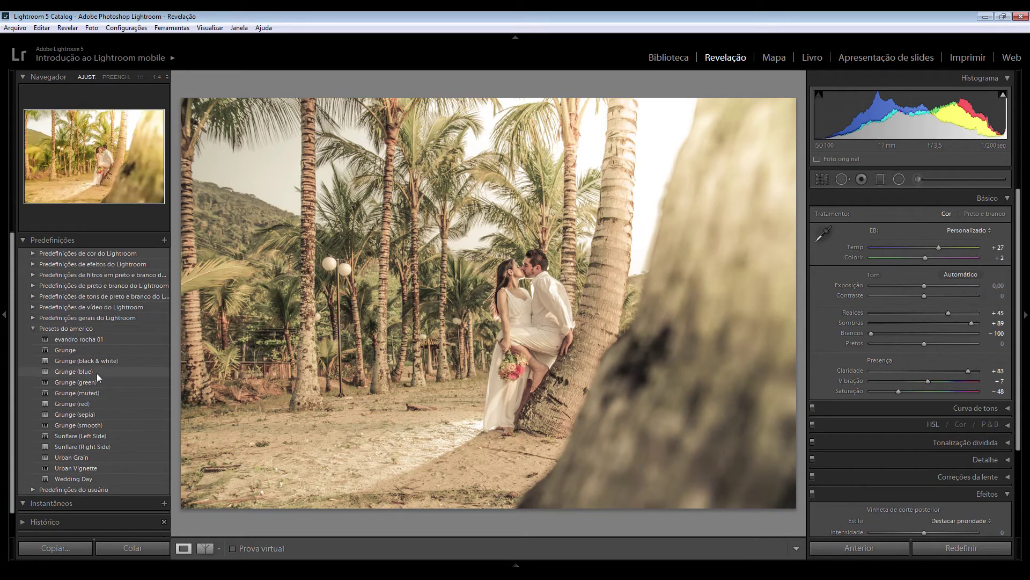
pyautogui.click(33, 328)
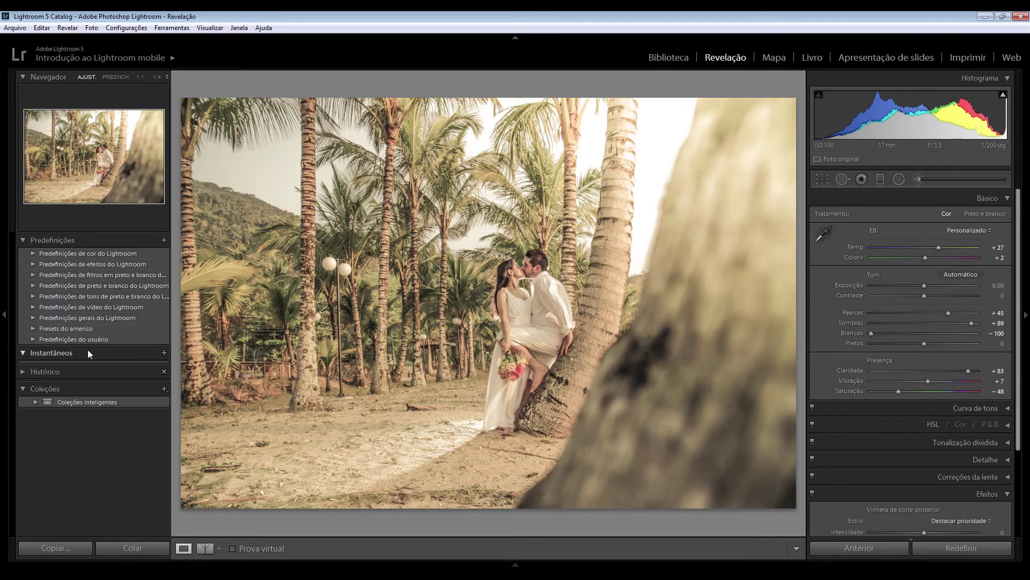
pyautogui.click(679, 57)
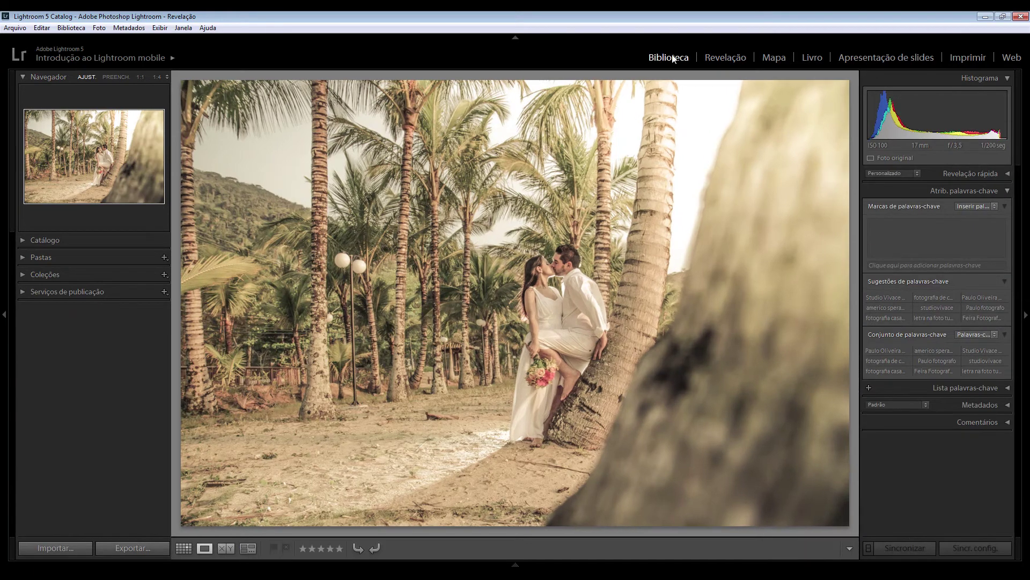
# Open the red-shirt couple photo from the grid in the Develop module.
pyautogui.click(508, 210)
pyautogui.press('g')
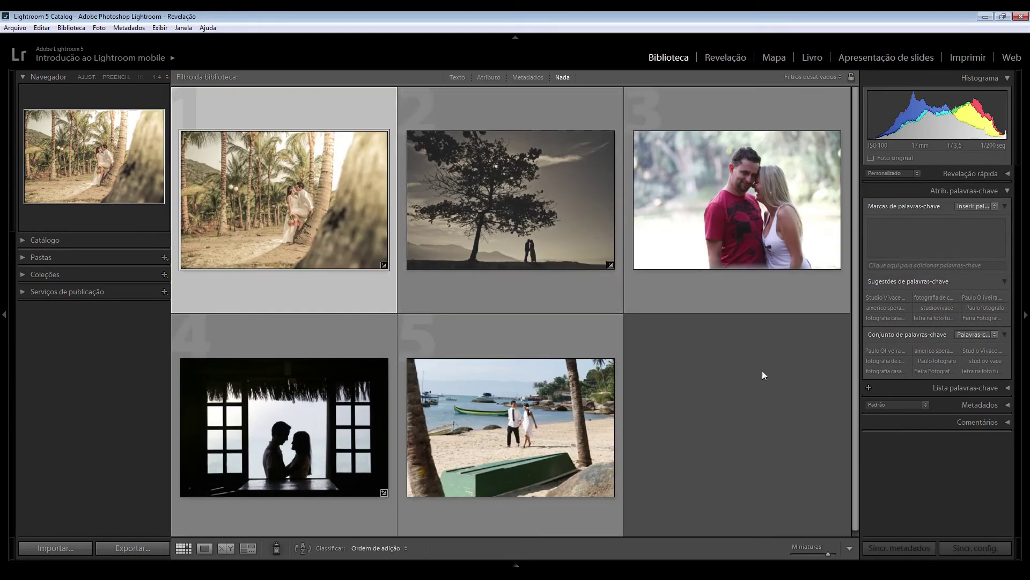
pyautogui.doubleClick(774, 215)
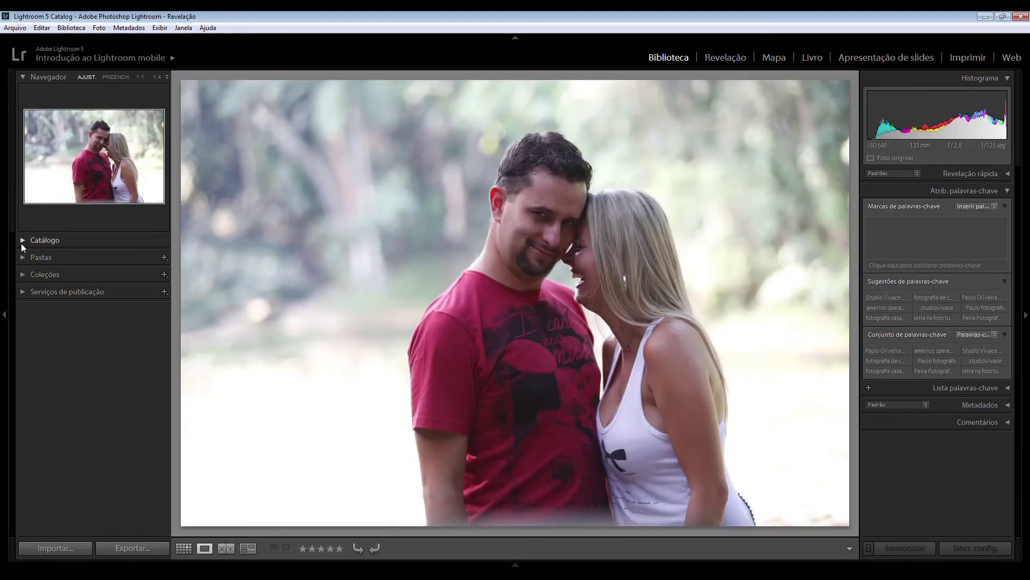
pyautogui.click(725, 57)
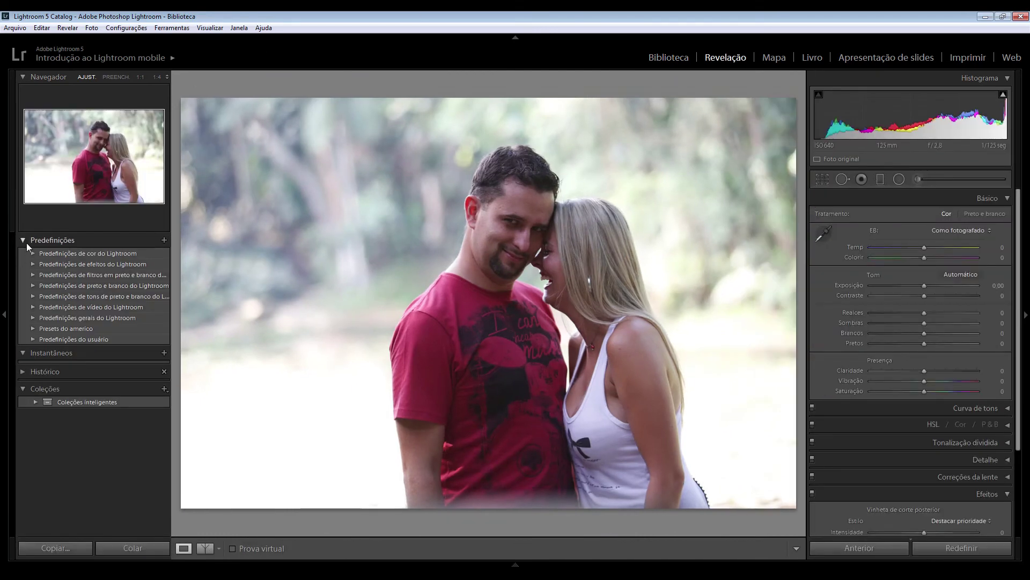
# Try and undo Foto envelhecida, then apply the Filtro amarelo black-and-white preset.
pyautogui.click(31, 254)
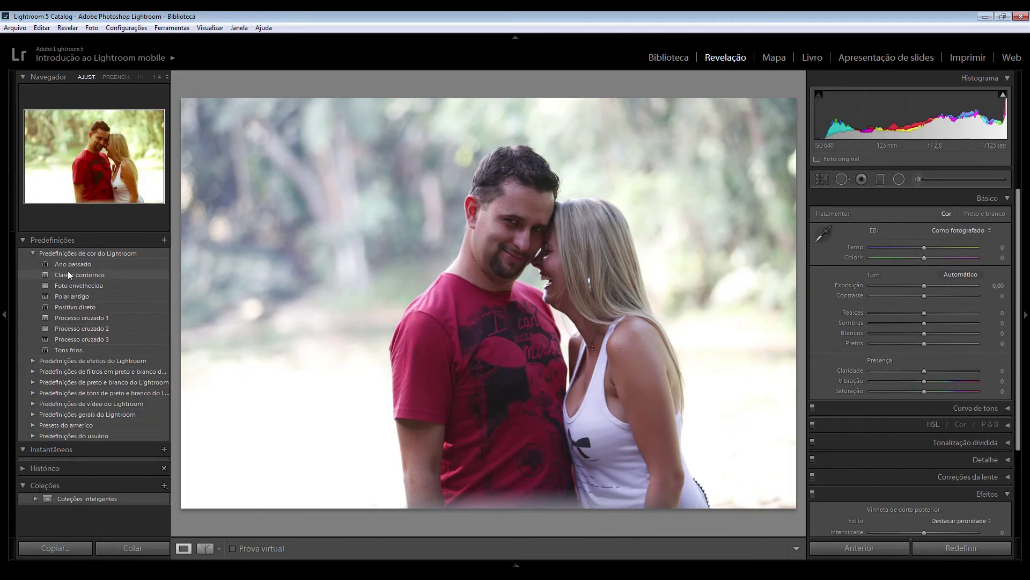
pyautogui.click(68, 286)
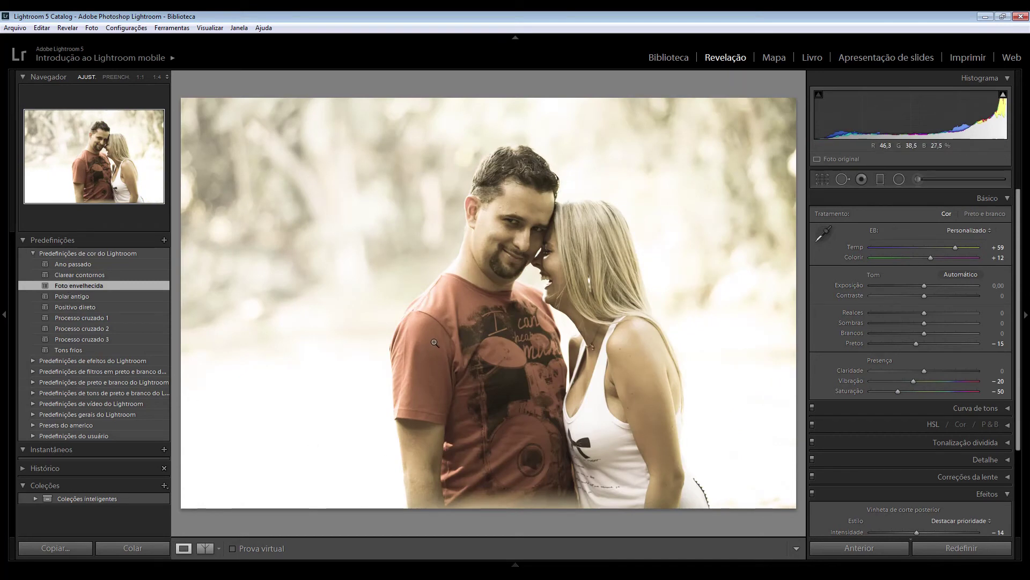
pyautogui.hotkey('ctrl', 'z')
pyautogui.click(31, 254)
pyautogui.click(31, 275)
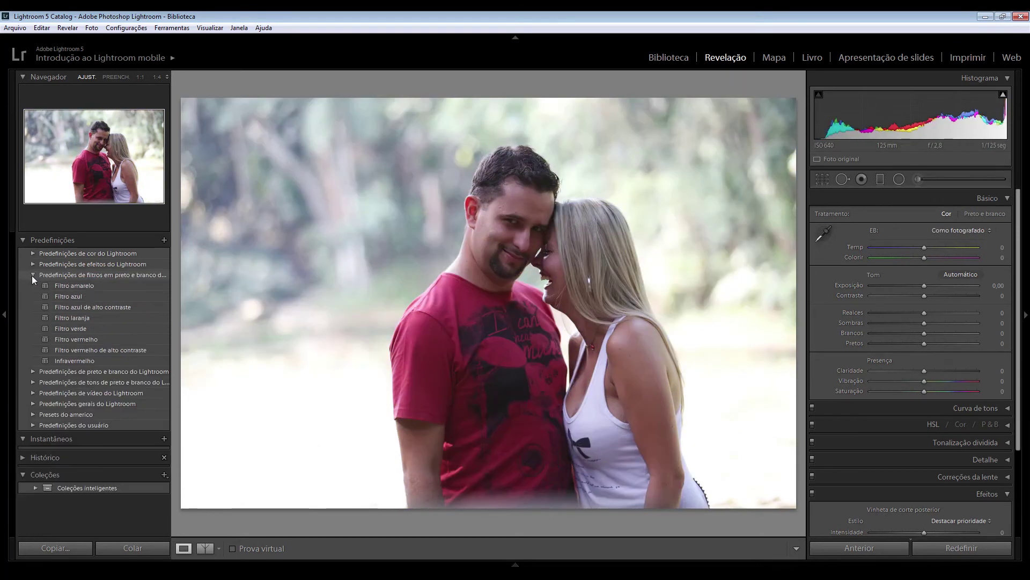
pyautogui.click(69, 289)
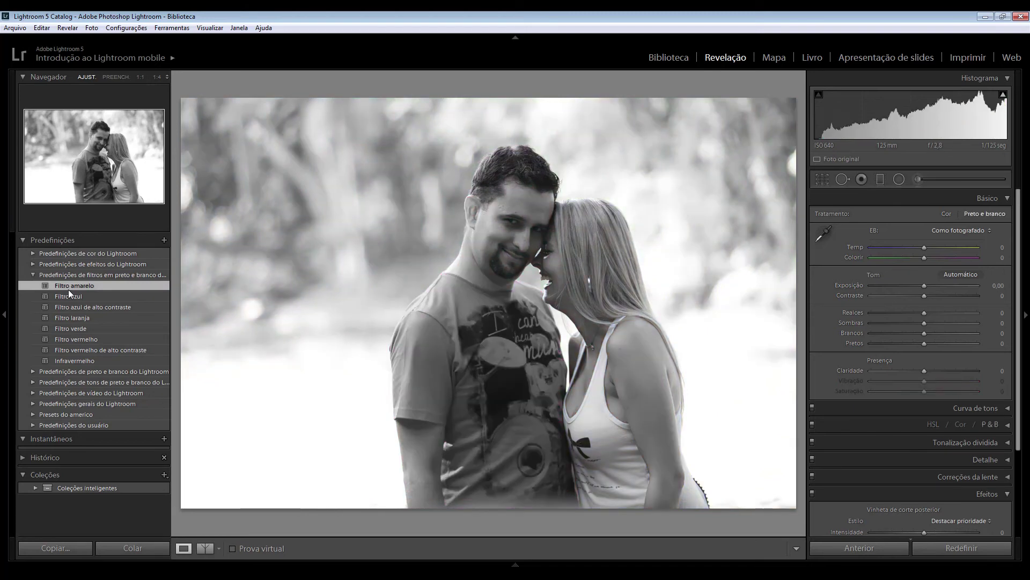
pyautogui.click(507, 307)
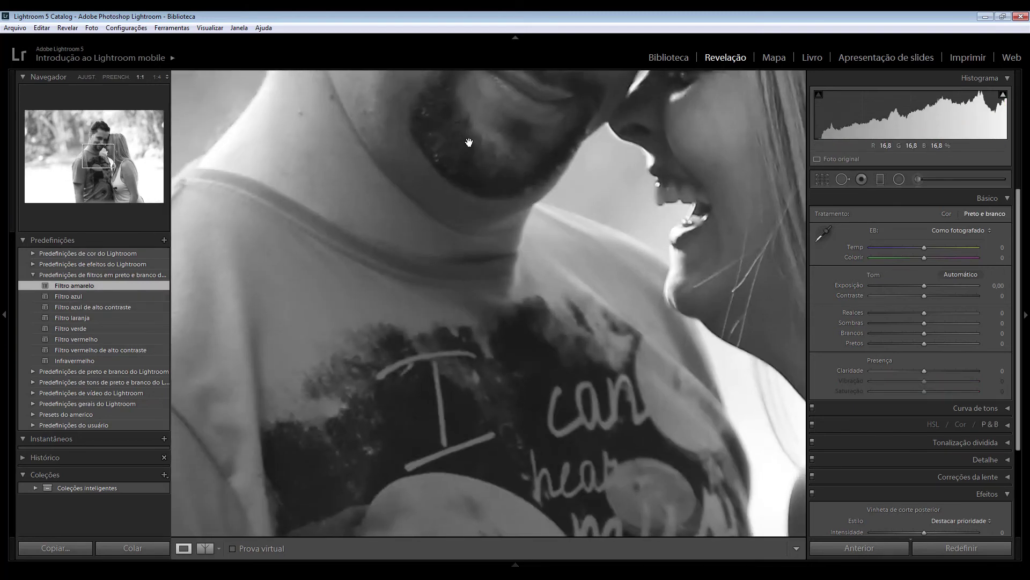
pyautogui.moveTo(469, 143); pyautogui.dragTo(416, 458)
pyautogui.click(661, 235)
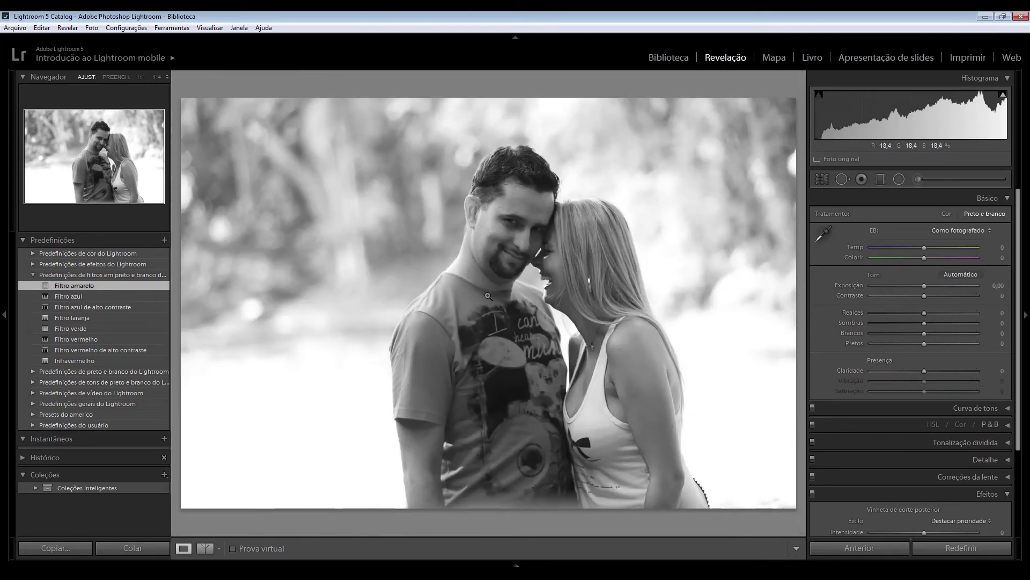
pyautogui.scroll(-2, 913, 375)
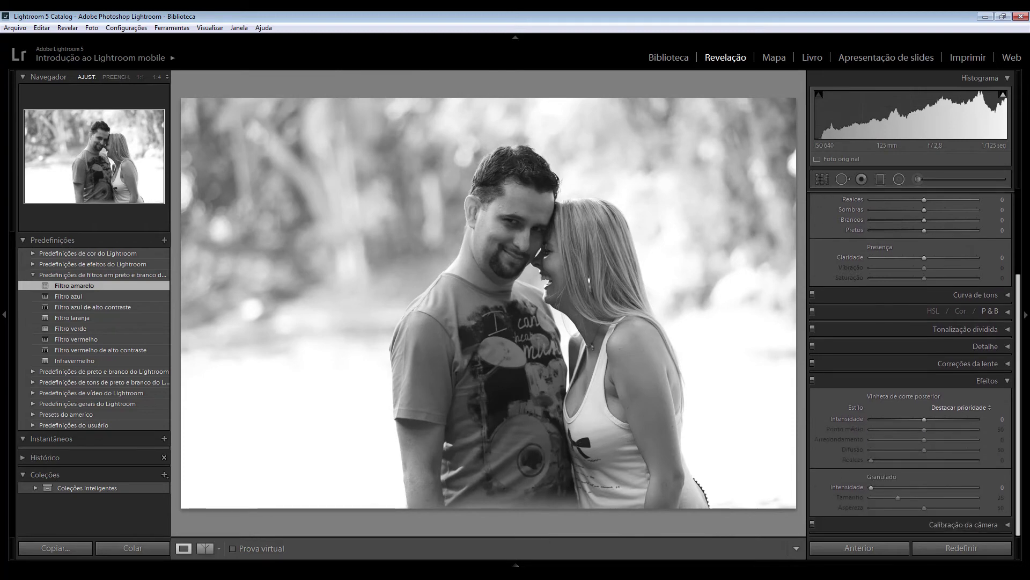
# Add grain at amount 35, size 54 and roughness 63, checking it on the faces.
pyautogui.click(1007, 381)
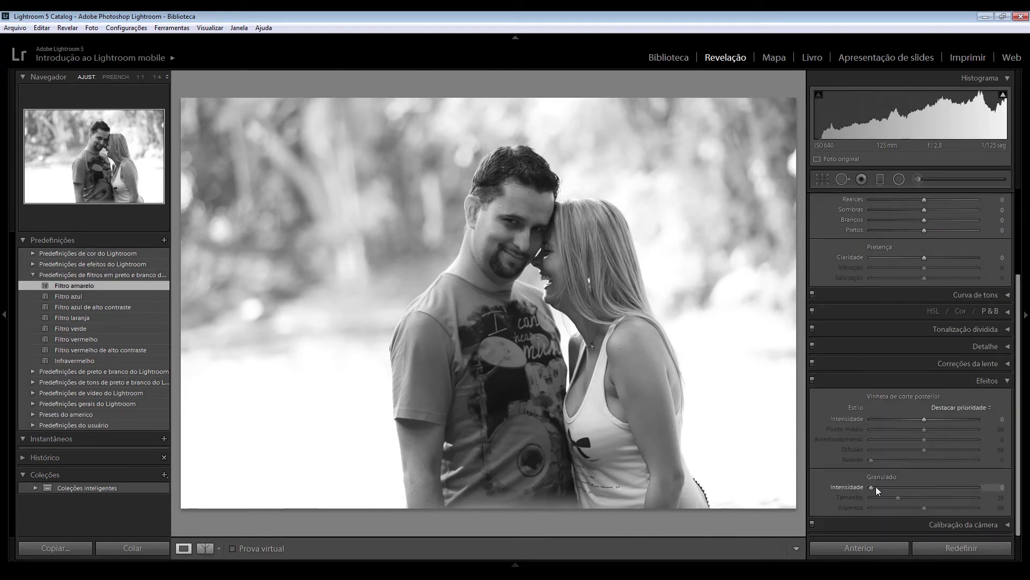
pyautogui.moveTo(875, 486); pyautogui.dragTo(931, 486)
pyautogui.click(537, 234)
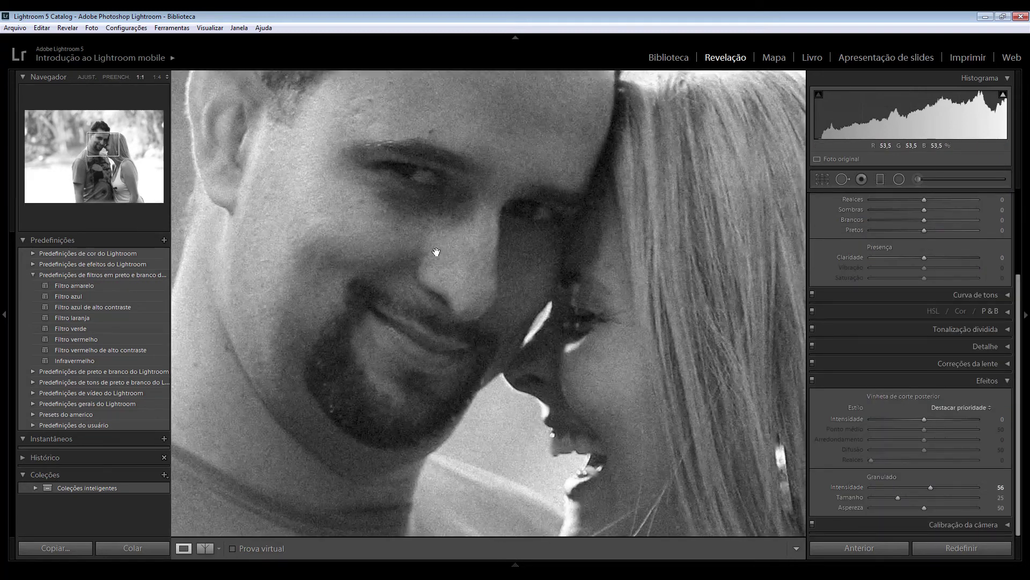
pyautogui.moveTo(409, 195); pyautogui.dragTo(558, 312)
pyautogui.moveTo(928, 487)
pyautogui.mouseDown()
pyautogui.moveTo(908, 488)
pyautogui.moveTo(929, 500)
pyautogui.mouseUp()
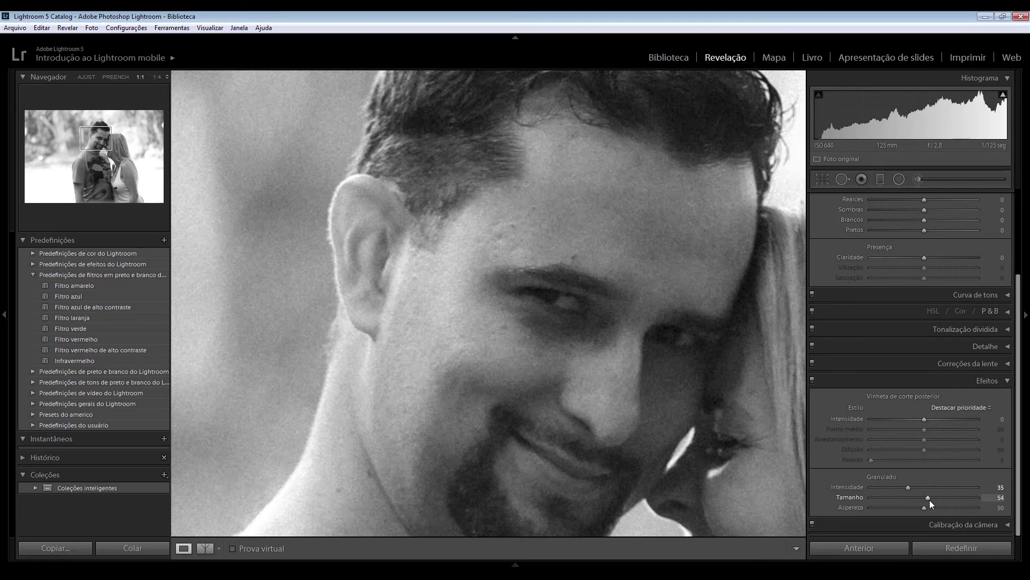
pyautogui.moveTo(924, 508); pyautogui.dragTo(972, 513)
pyautogui.moveTo(923, 509); pyautogui.dragTo(938, 509)
pyautogui.click(625, 301)
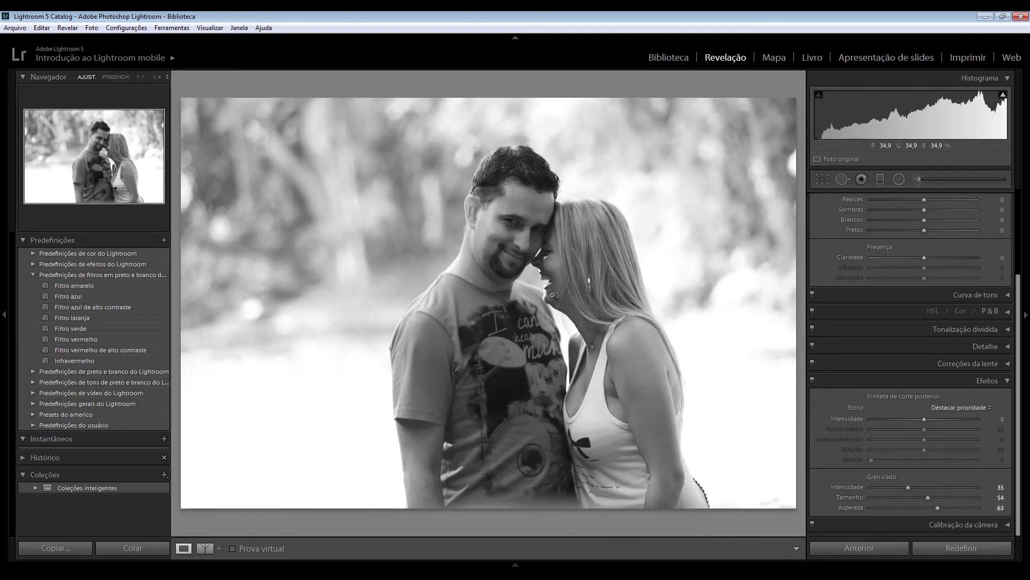
pyautogui.click(822, 180)
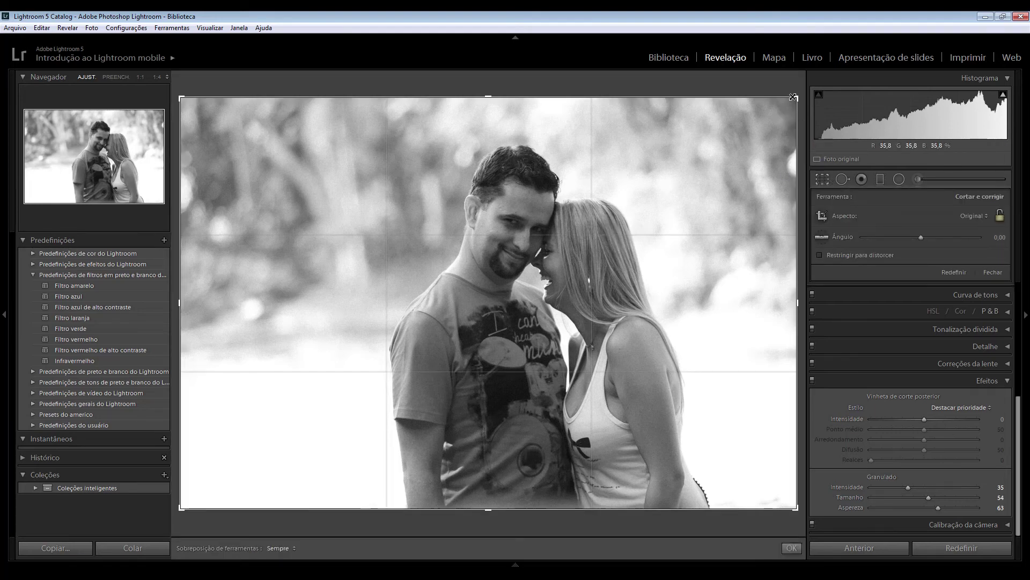
# Apply a tighter crop around the couple, then open the tree-silhouette photo from the grid.
pyautogui.moveTo(631, 226); pyautogui.dragTo(753, 107)
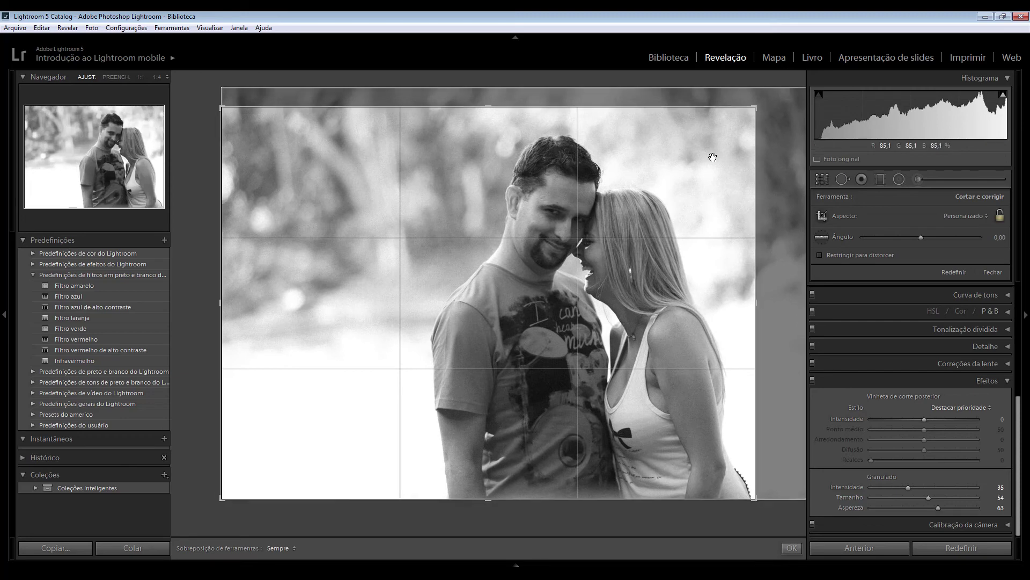
pyautogui.press('Return')
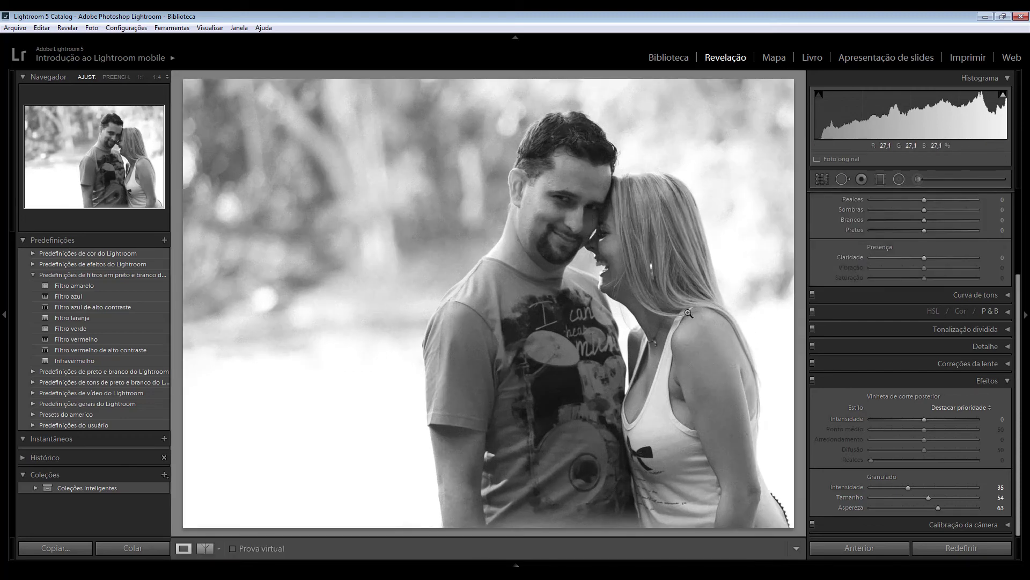
pyautogui.click(669, 58)
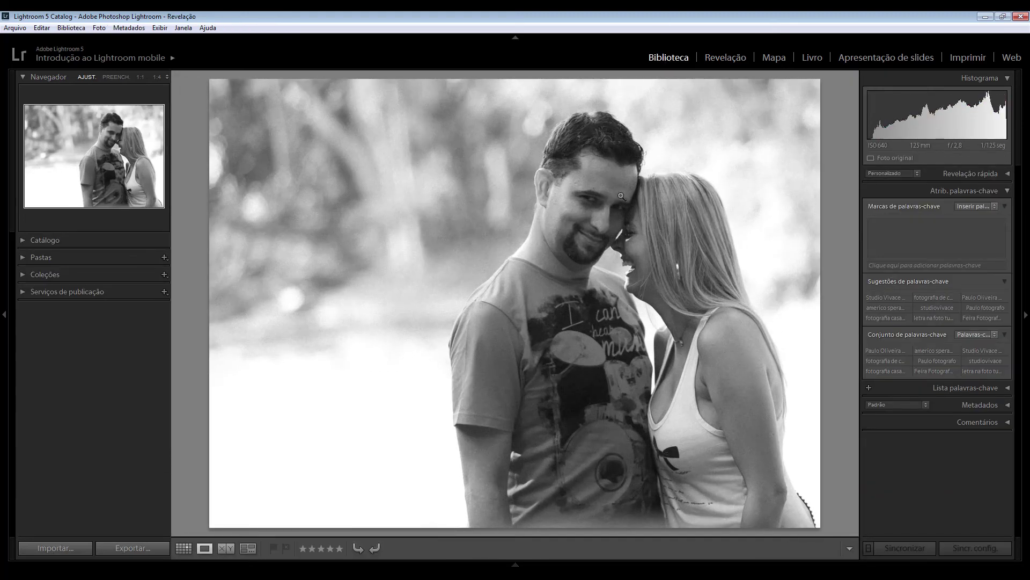
pyautogui.press('g')
pyautogui.doubleClick(512, 247)
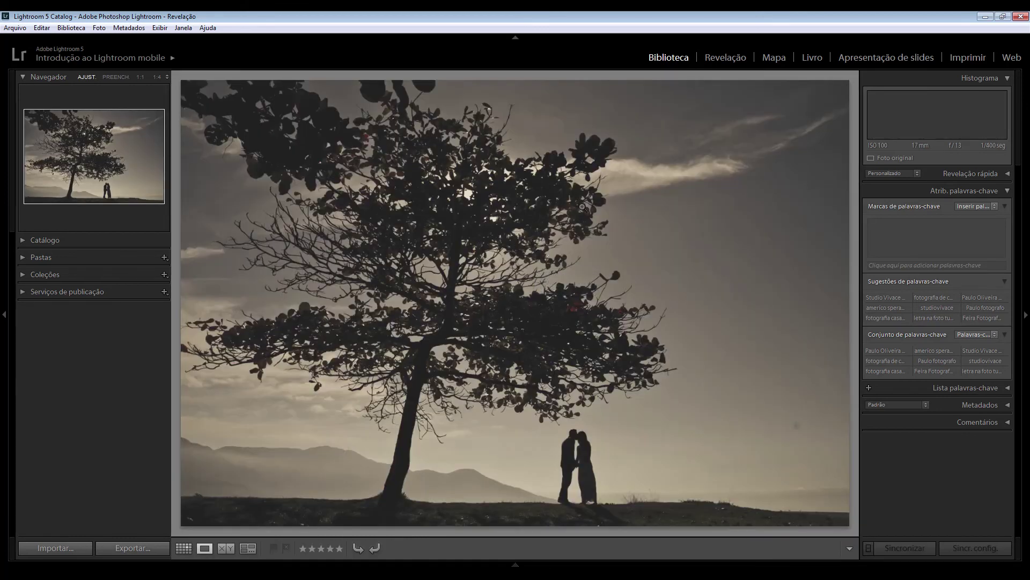
# Apply Filtro vermelho de alto contraste to the tree photo and add grain at amount 52, size 51.
pyautogui.press('d')
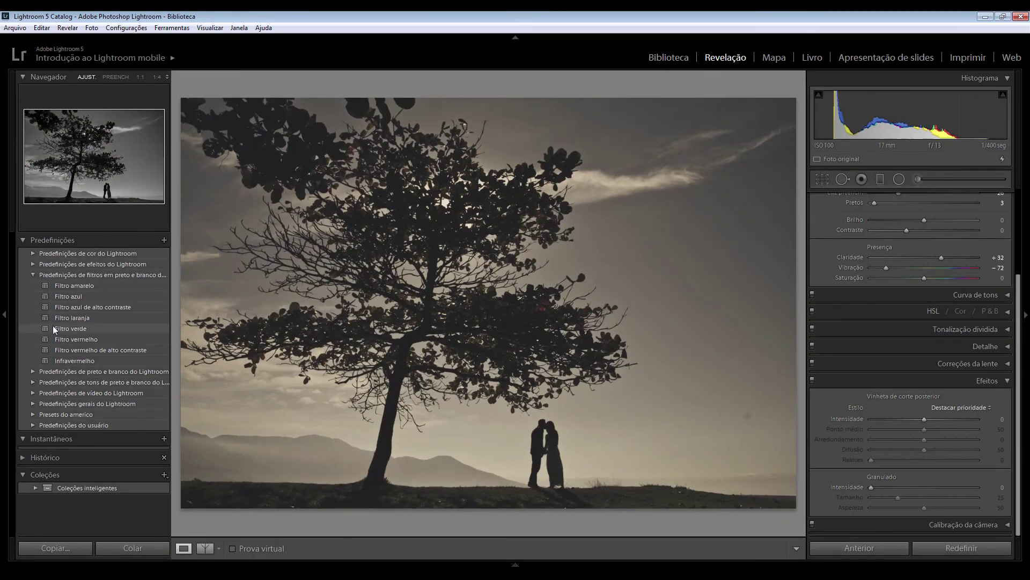
pyautogui.click(59, 352)
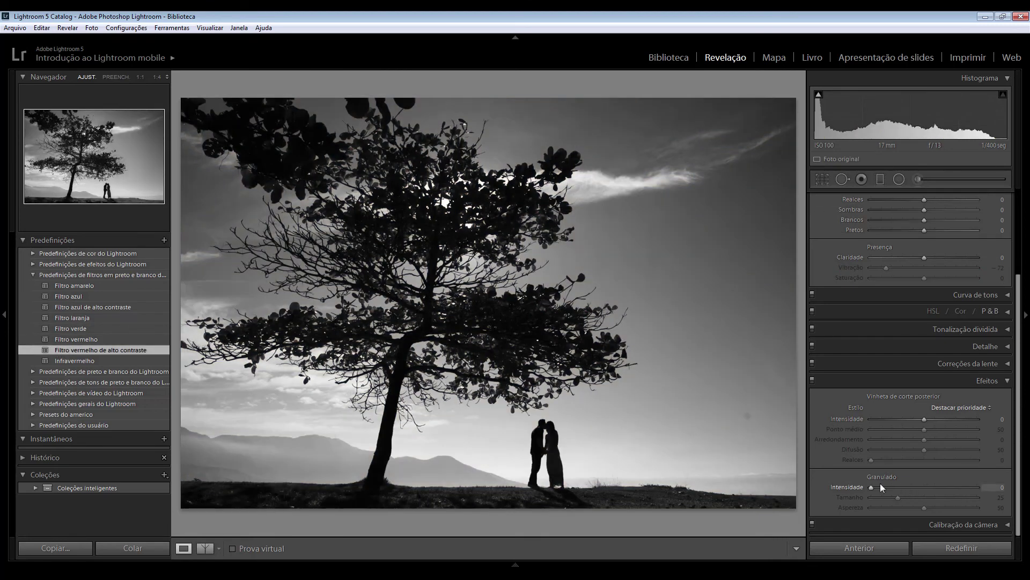
pyautogui.moveTo(872, 487); pyautogui.dragTo(929, 490)
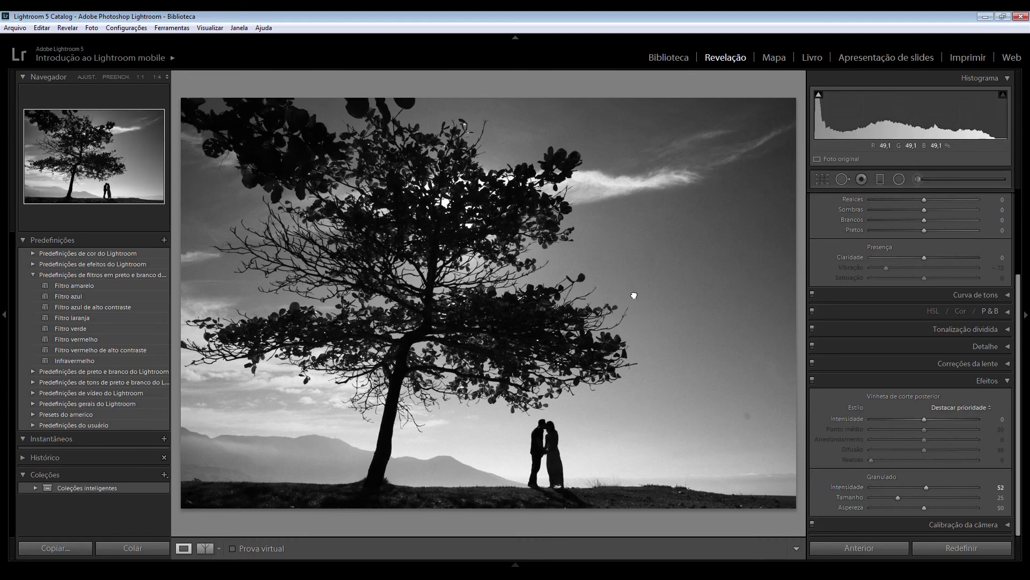
pyautogui.click(634, 294)
pyautogui.click(634, 295)
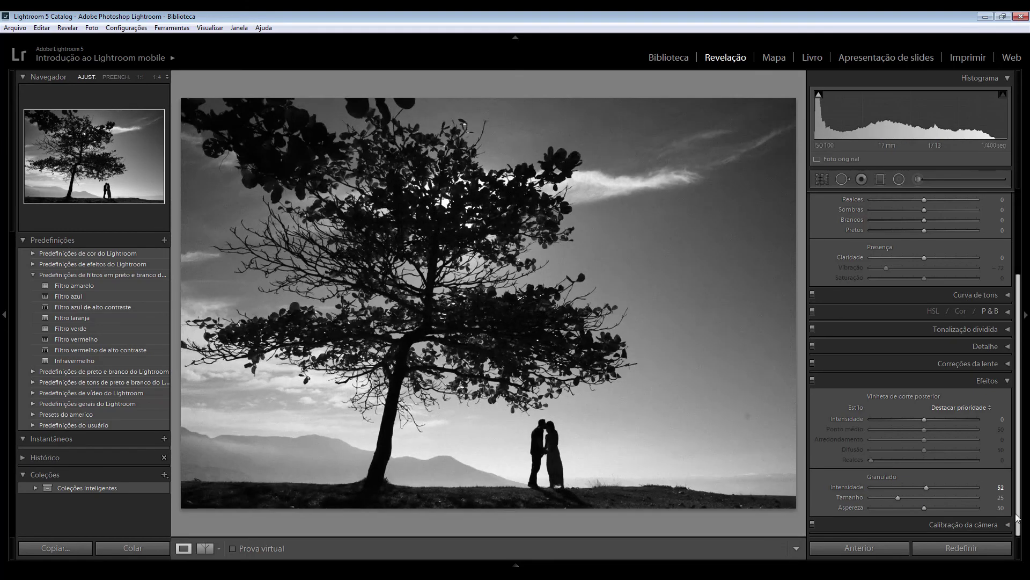
pyautogui.moveTo(900, 498); pyautogui.dragTo(926, 501)
pyautogui.click(679, 292)
pyautogui.click(678, 292)
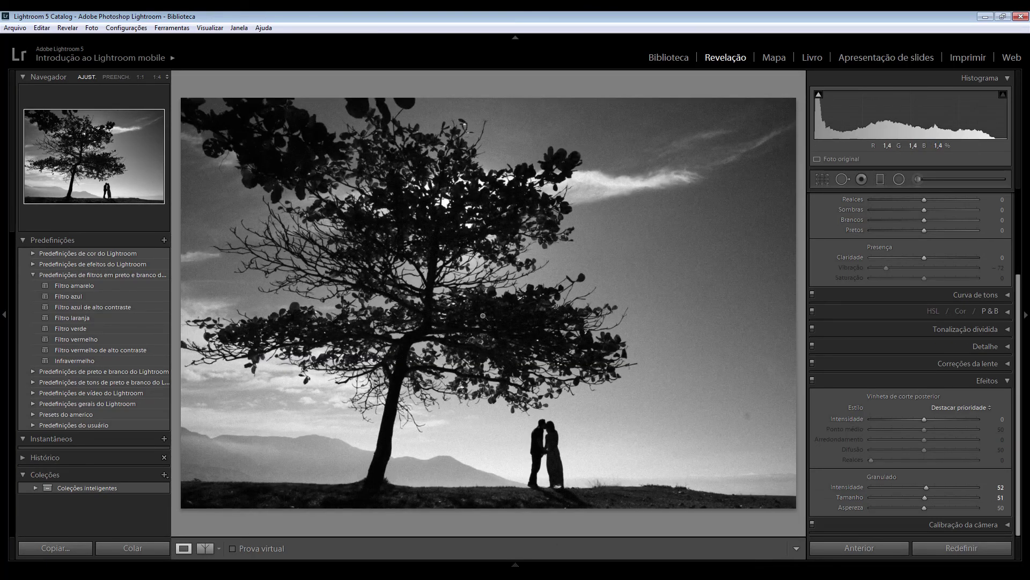
pyautogui.click(489, 272)
pyautogui.click(518, 307)
pyautogui.click(517, 306)
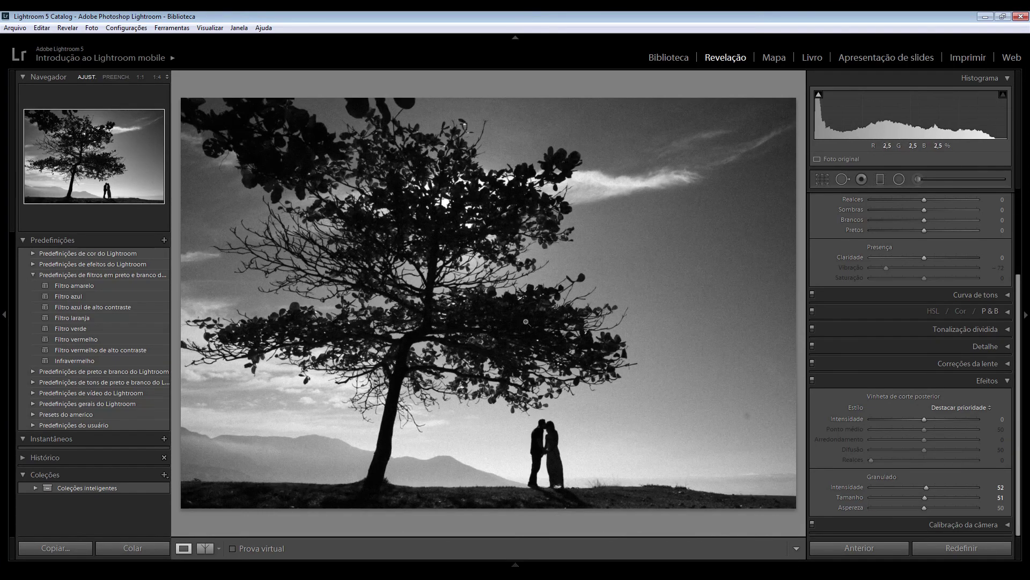